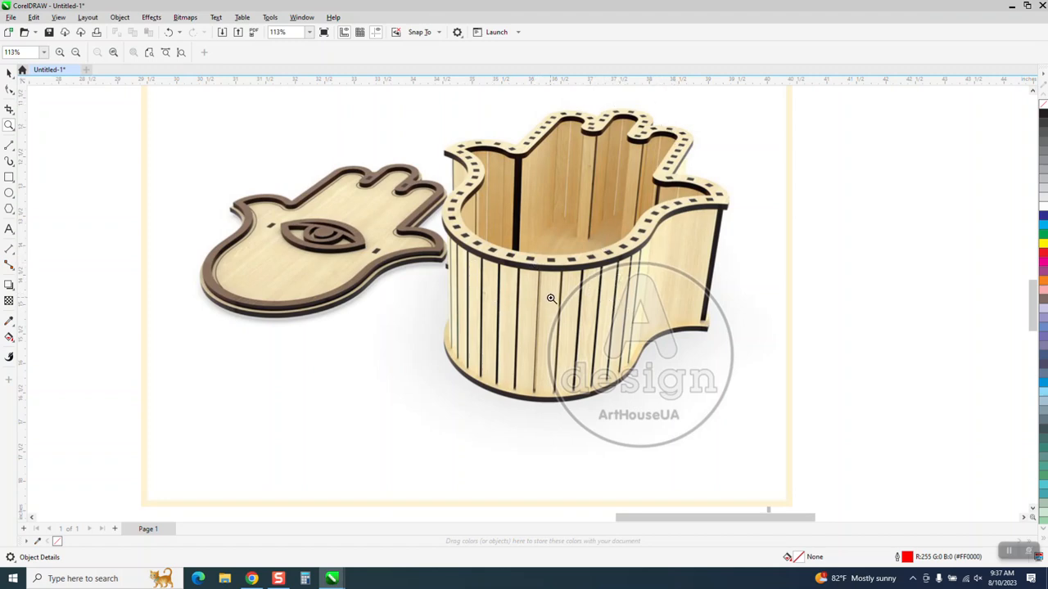
Draw a circle beside the reference photo of the wooden box and set its diameter to 8 inches.
{"action": "scroll", "coordinate": [606, 408], "scroll_direction": "up", "scroll_amount": 3}
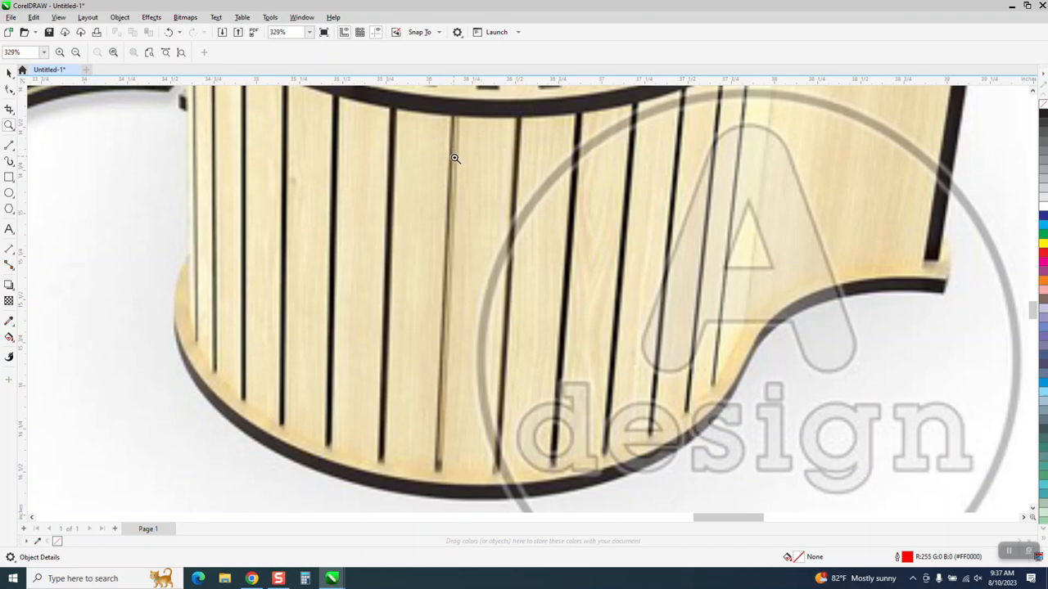
{"action": "scroll", "coordinate": [491, 218], "scroll_direction": "down", "scroll_amount": 5}
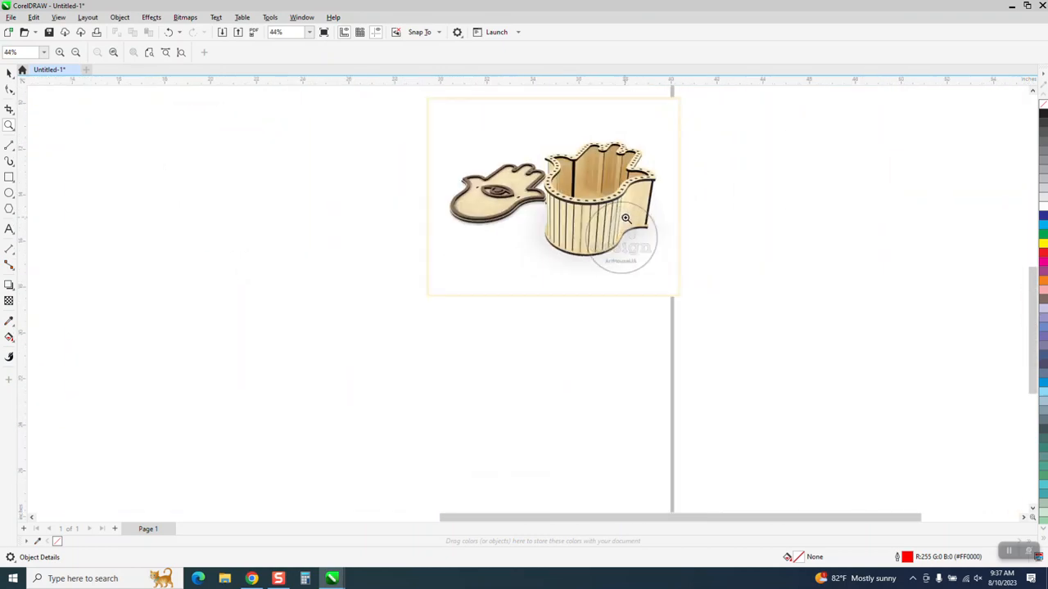
{"action": "scroll", "coordinate": [626, 217], "scroll_direction": "down", "scroll_amount": 1}
{"action": "left_click", "coordinate": [9, 194]}
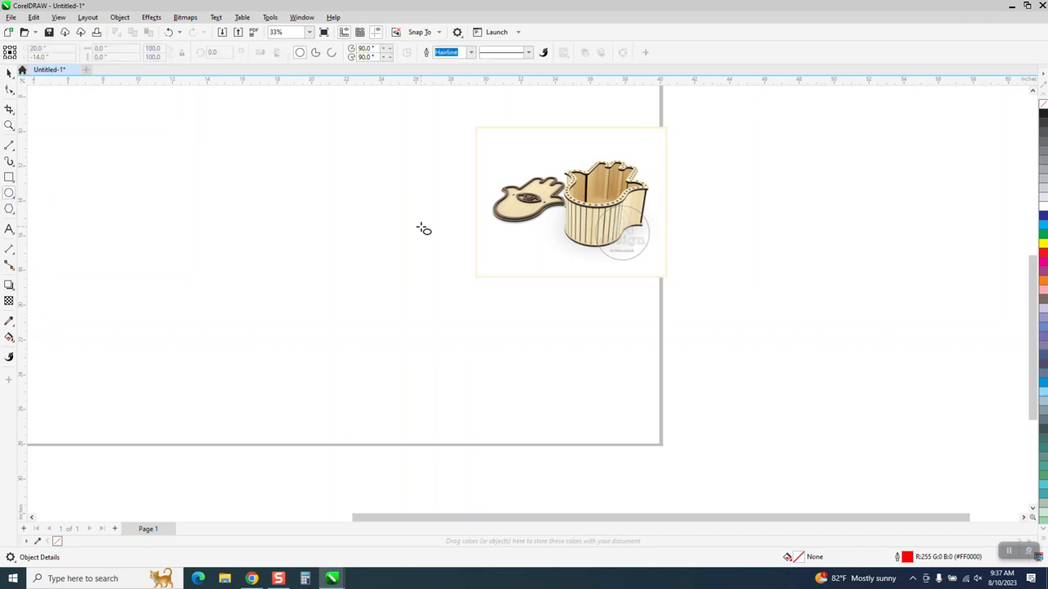
{"action": "mouse_move", "coordinate": [436, 187]}
{"action": "left_mouse_down"}
{"action": "mouse_move", "coordinate": [290, 288]}
{"action": "mouse_move", "coordinate": [258, 327]}
{"action": "left_mouse_up"}
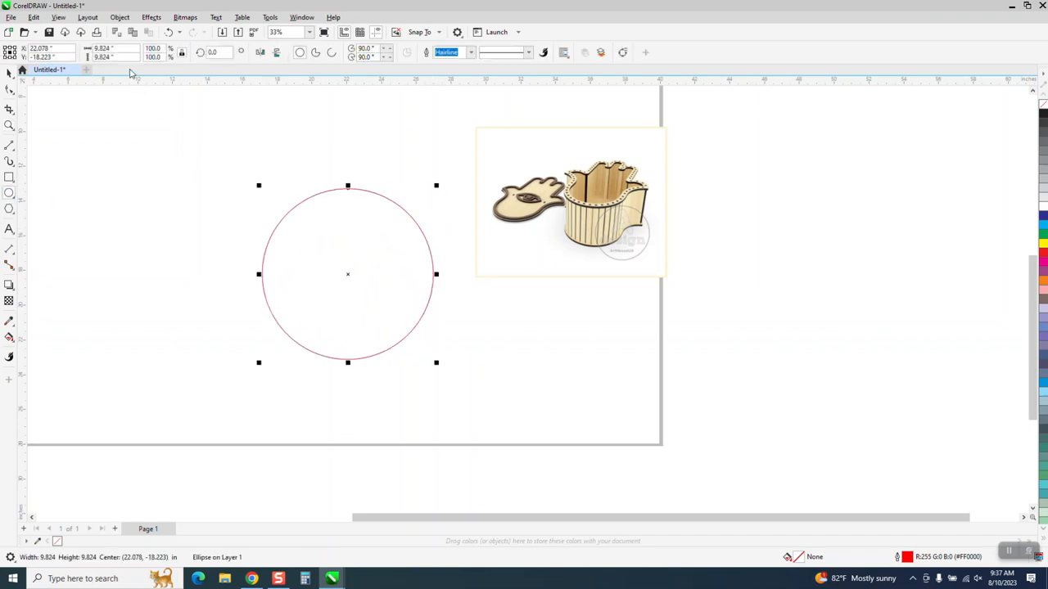
{"action": "left_click", "coordinate": [102, 49]}
{"action": "type", "text": "8"}
{"action": "key", "text": "Return"}
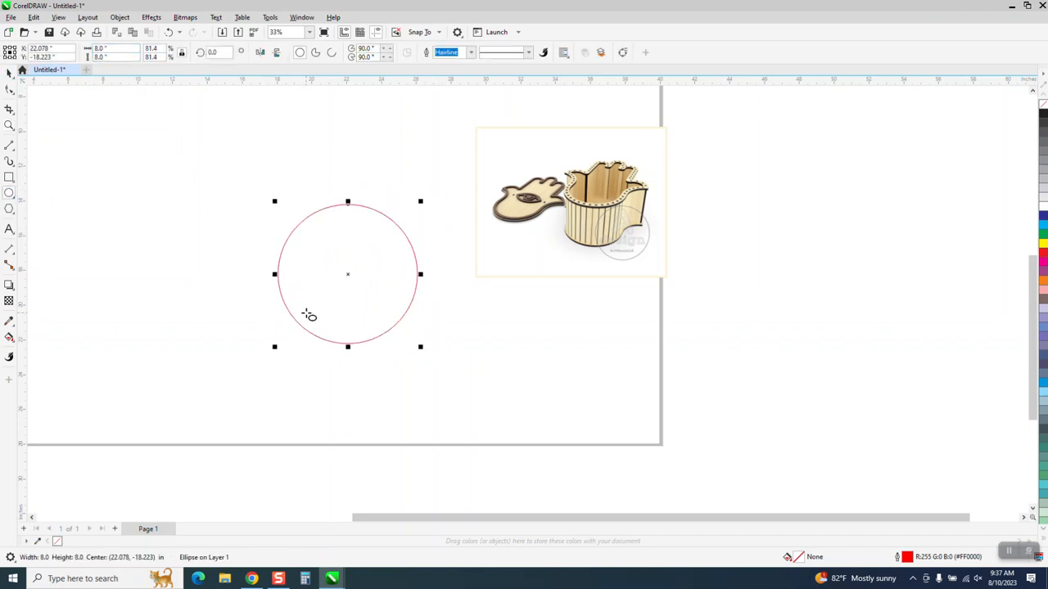
Position the circle's centre at X 20 and Y -14 inches.
{"action": "type", "text": "20"}
{"action": "key", "text": "Tab"}
{"action": "type", "text": "-14"}
{"action": "key", "text": "Return"}
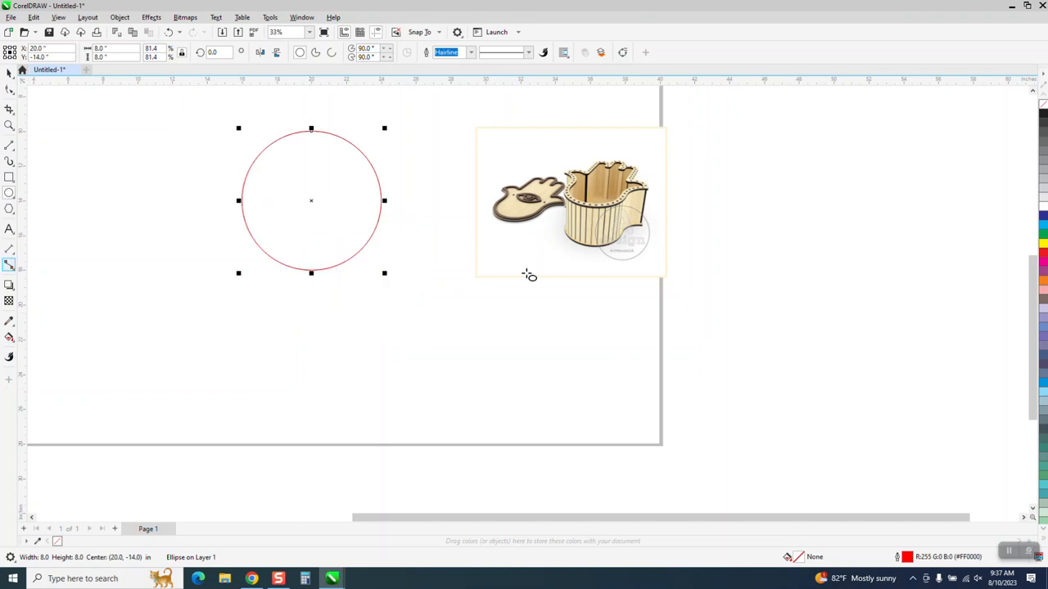
Create a concentric copy of the circle with a diameter of 8.25 inches, and deselect it.
{"action": "key", "text": "Tab"}
{"action": "type", "text": "8.25"}
{"action": "key", "text": "Return"}
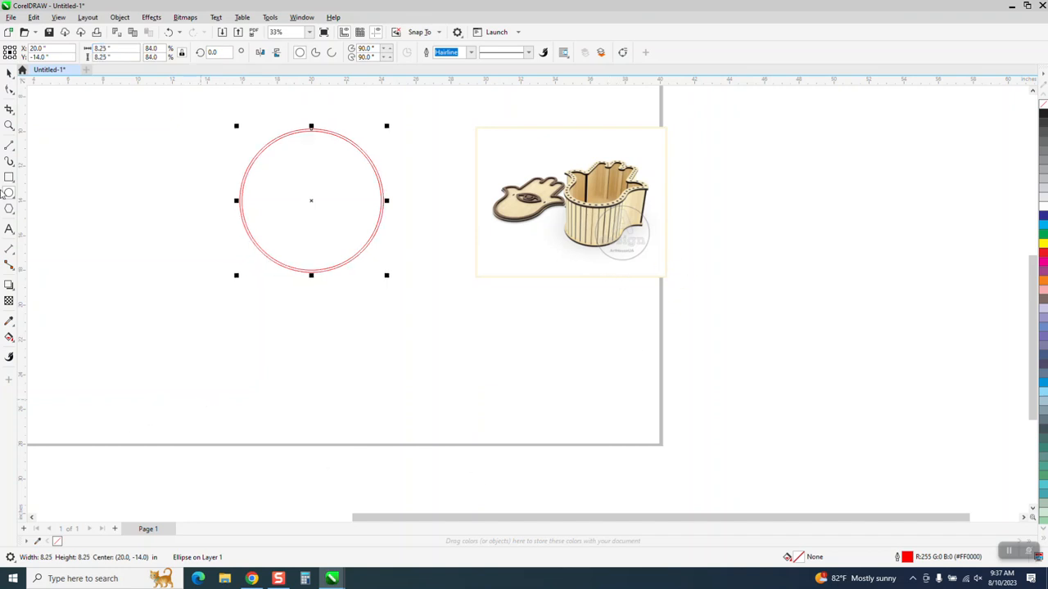
{"action": "left_click", "coordinate": [9, 74]}
{"action": "left_click", "coordinate": [52, 118]}
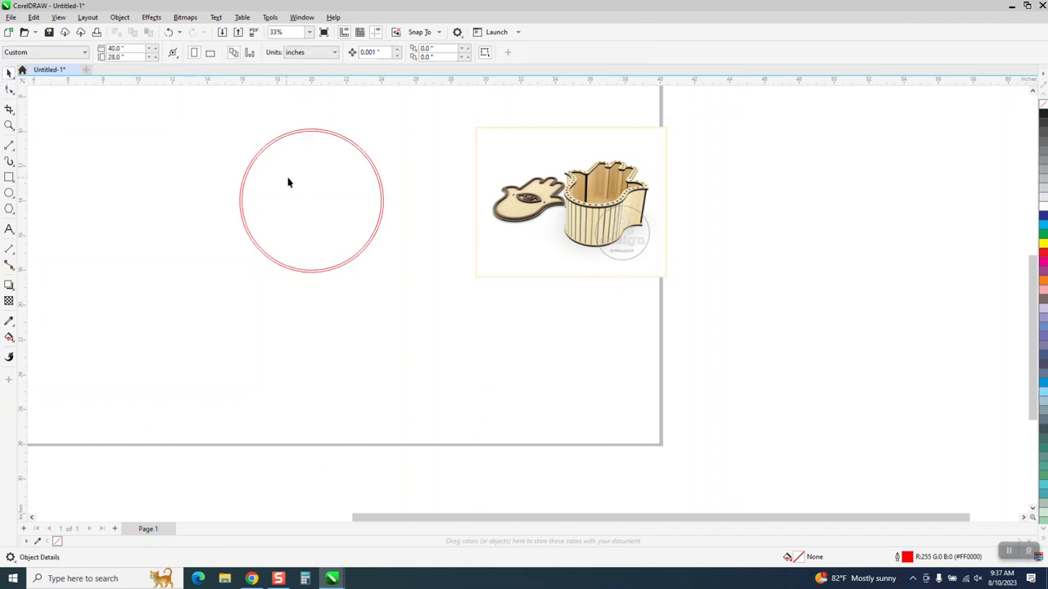
Select the 8-inch circle and create a concentric copy with a diameter of 7.75 inches.
{"action": "left_click", "coordinate": [289, 178]}
{"action": "left_click", "coordinate": [365, 148]}
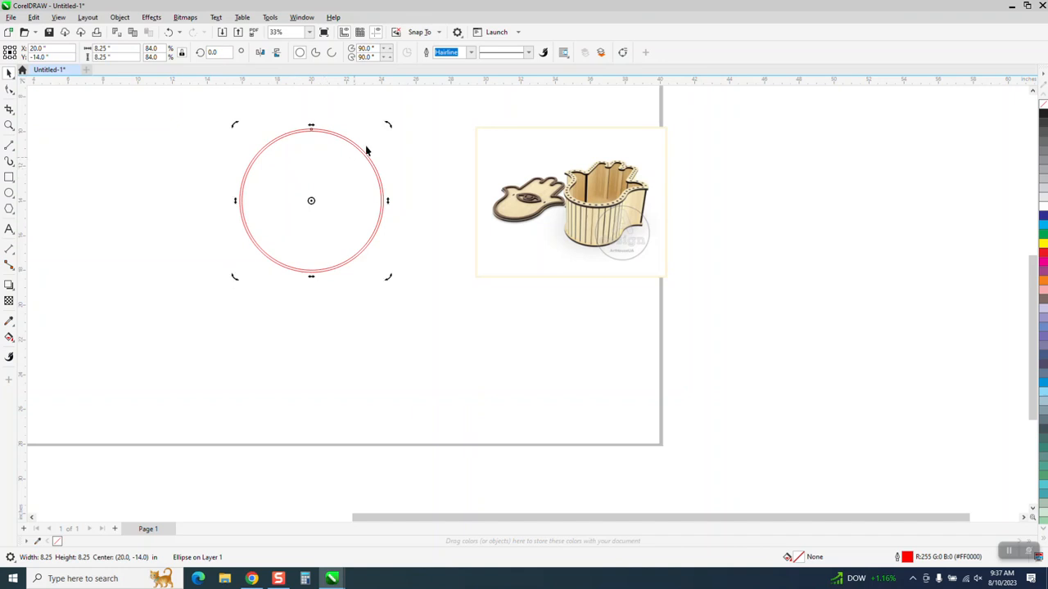
{"action": "left_click", "coordinate": [370, 145]}
{"action": "left_click", "coordinate": [355, 148]}
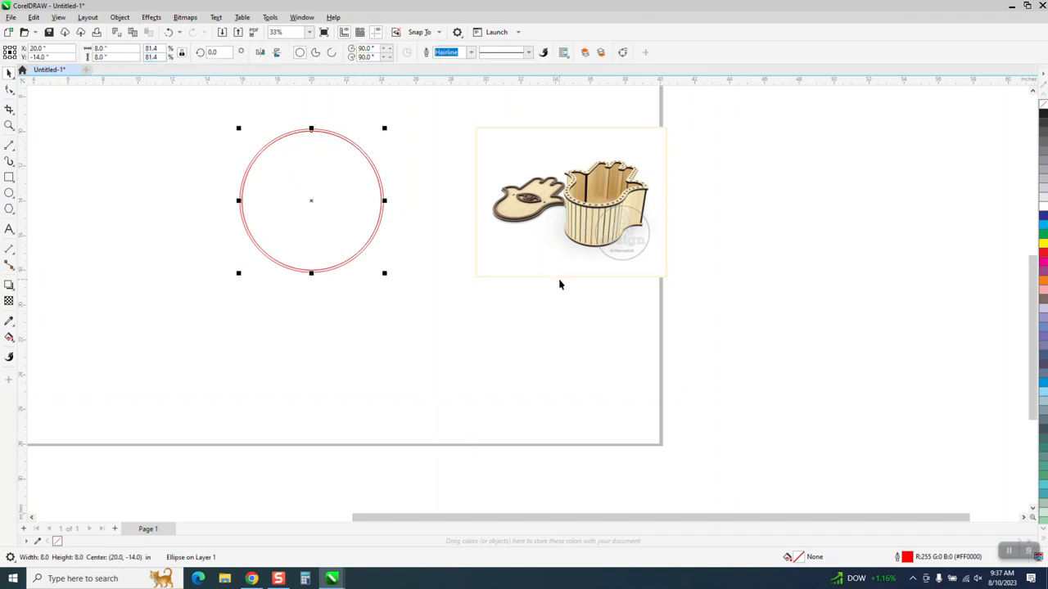
{"action": "left_click", "coordinate": [105, 49]}
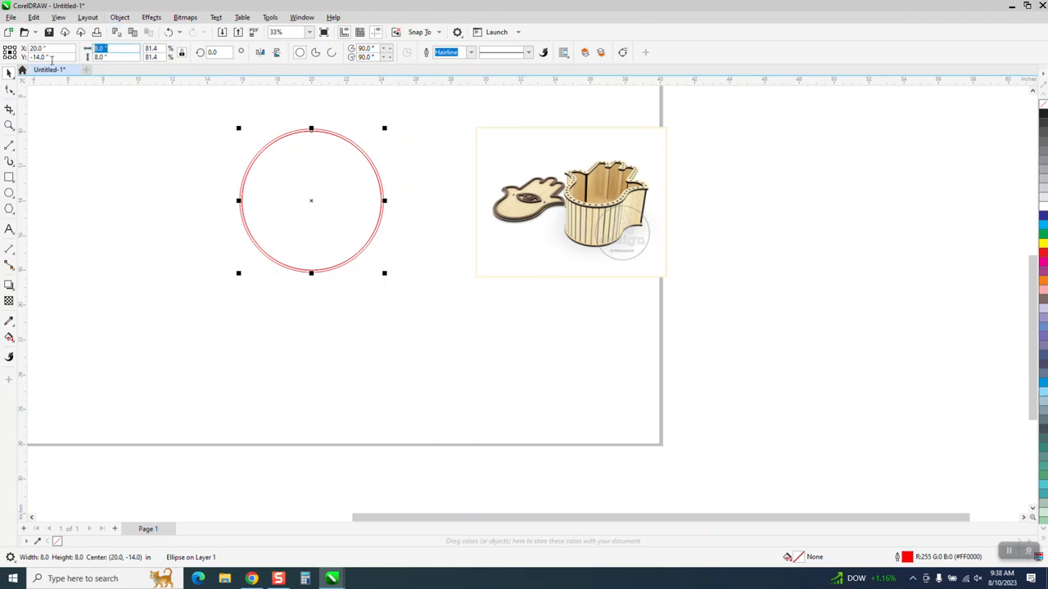
{"action": "type", "text": "7.75"}
{"action": "key", "text": "Return"}
{"action": "right_click", "coordinate": [759, 372]}
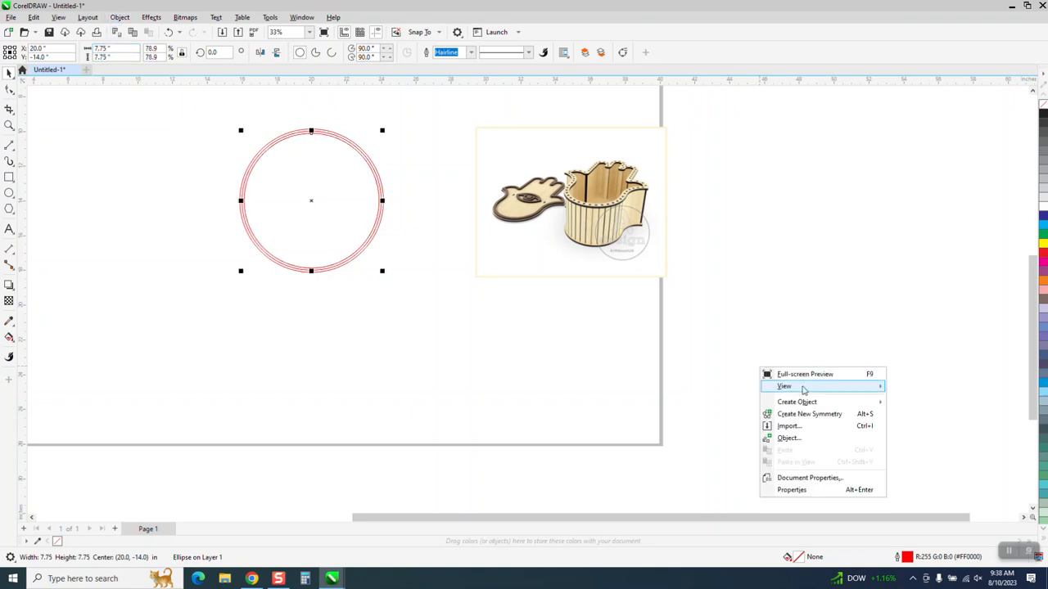
{"action": "mouse_move", "coordinate": [803, 386]}
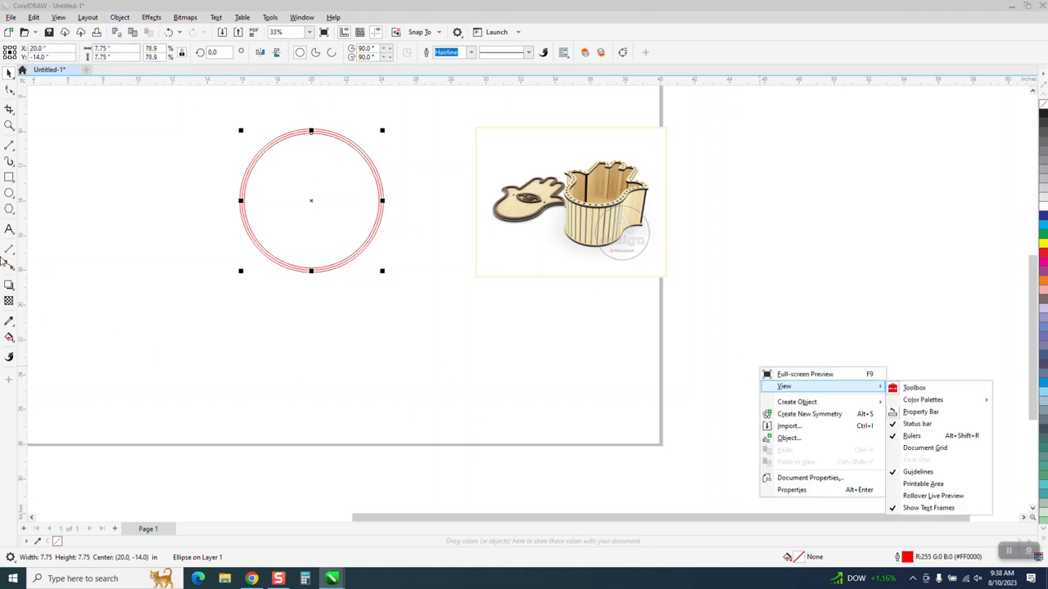
Select the middle of the three concentric circles and convert it to curves.
{"action": "left_click", "coordinate": [9, 126]}
{"action": "left_click_drag", "start_coordinate": [278, 115], "coordinate": [360, 181]}
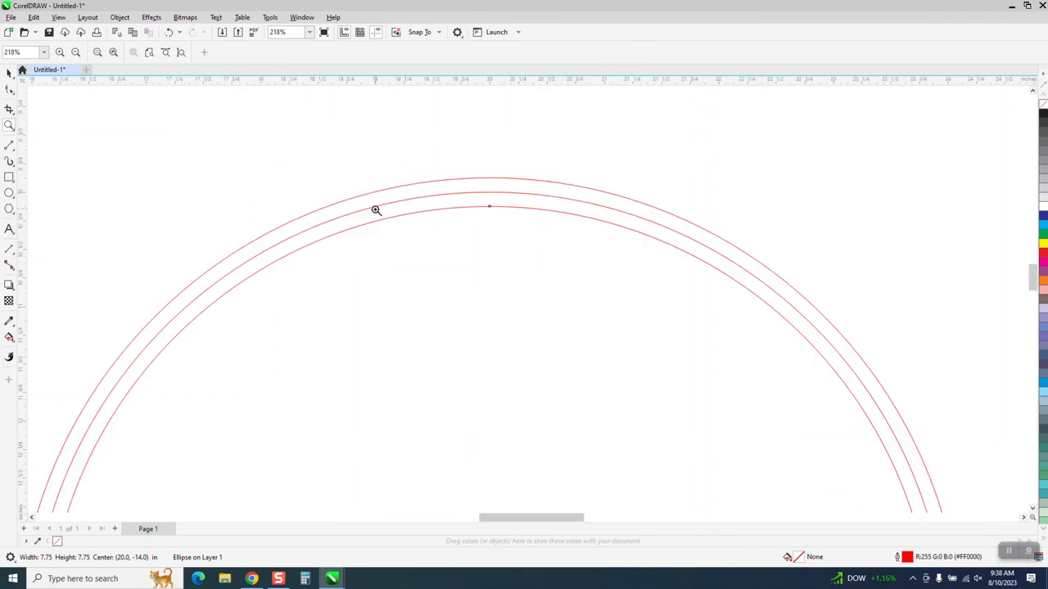
{"action": "left_click", "coordinate": [9, 73]}
{"action": "left_click", "coordinate": [301, 207]}
{"action": "left_click", "coordinate": [326, 229]}
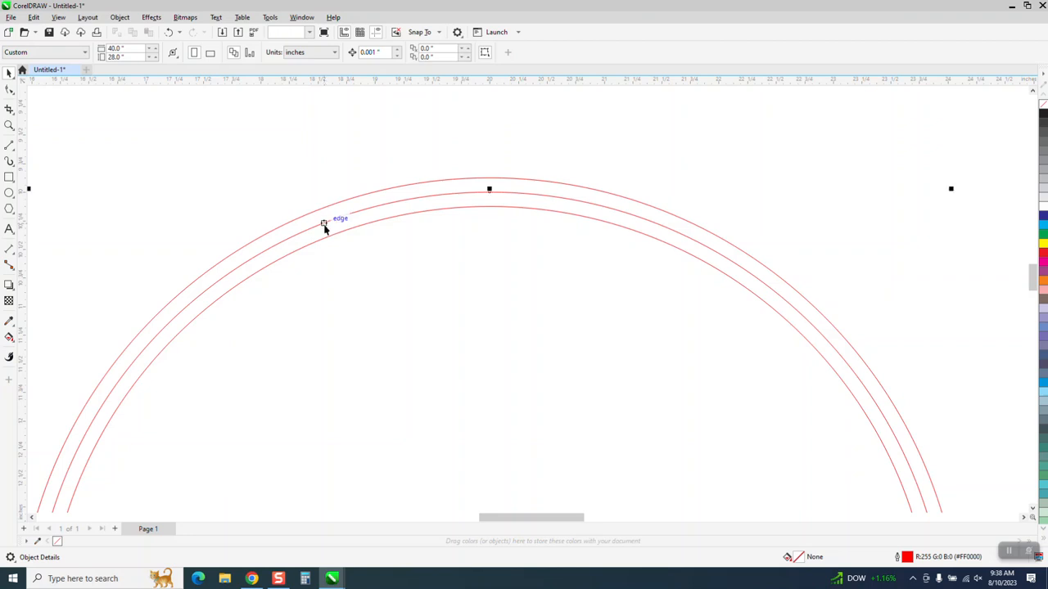
{"action": "left_click", "coordinate": [119, 17]}
{"action": "left_click", "coordinate": [152, 296]}
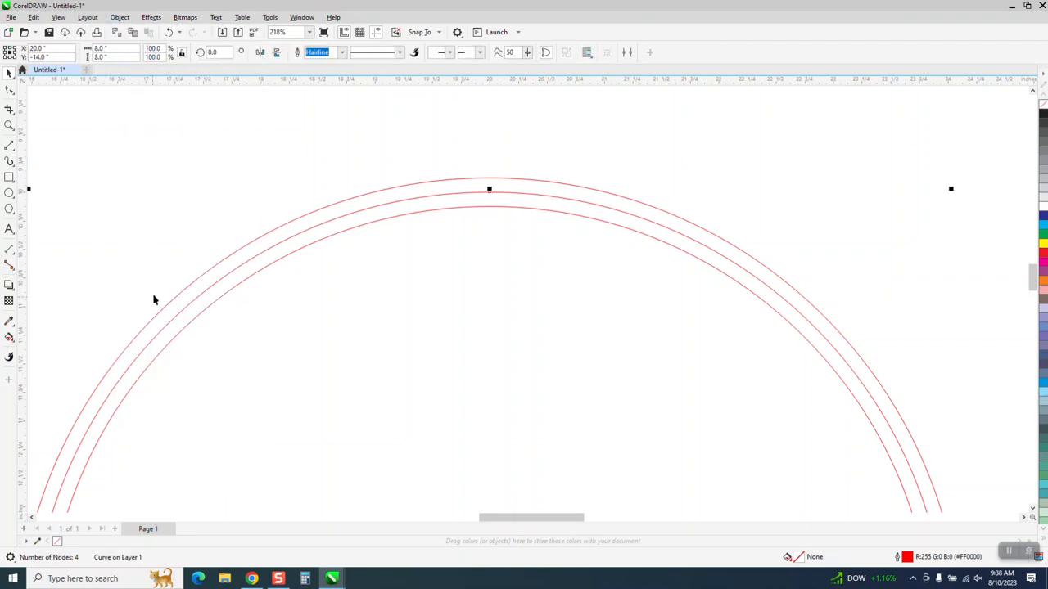
Examine the curve properties of the middle circle to read its curve length.
{"action": "left_click", "coordinate": [301, 17]}
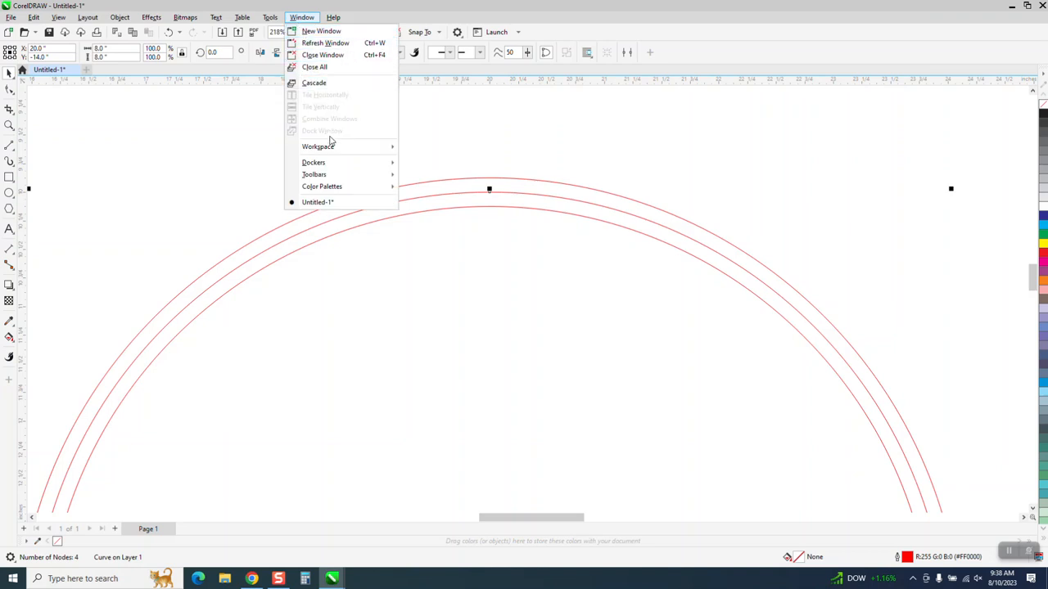
{"action": "mouse_move", "coordinate": [330, 163]}
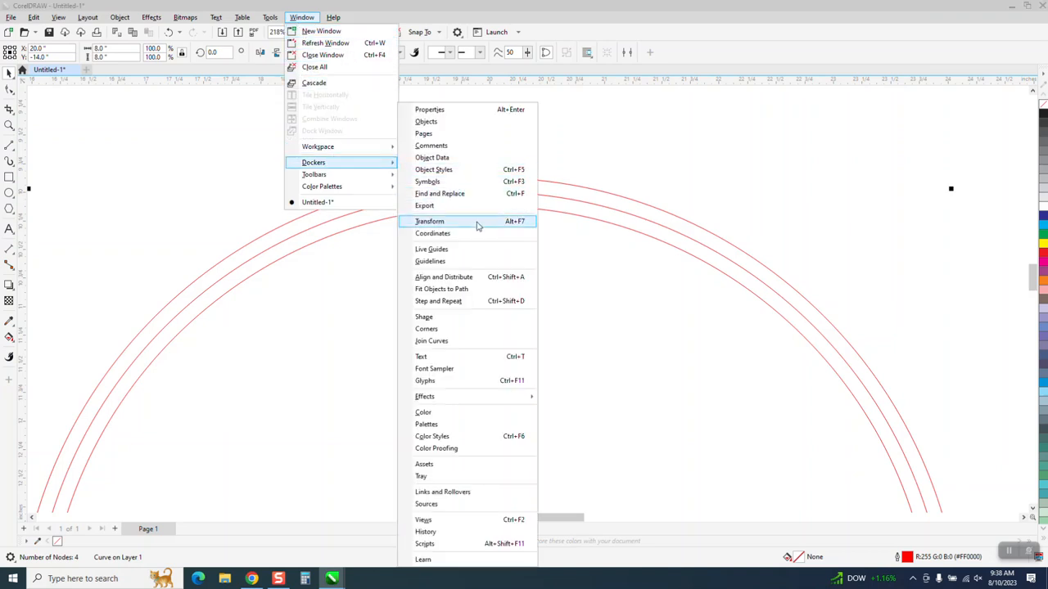
{"action": "left_click", "coordinate": [436, 111]}
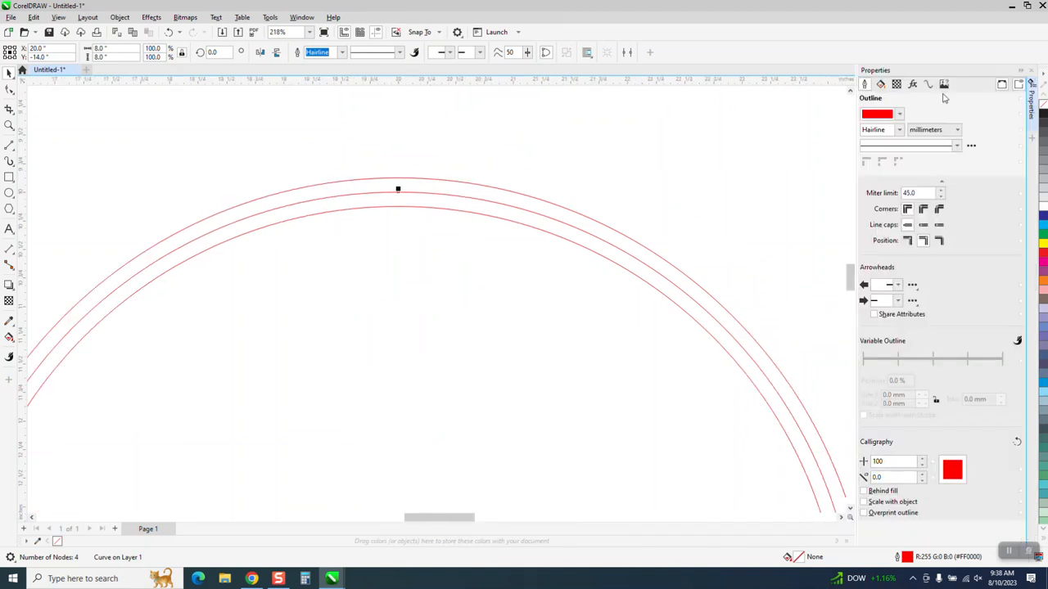
{"action": "left_click", "coordinate": [929, 86]}
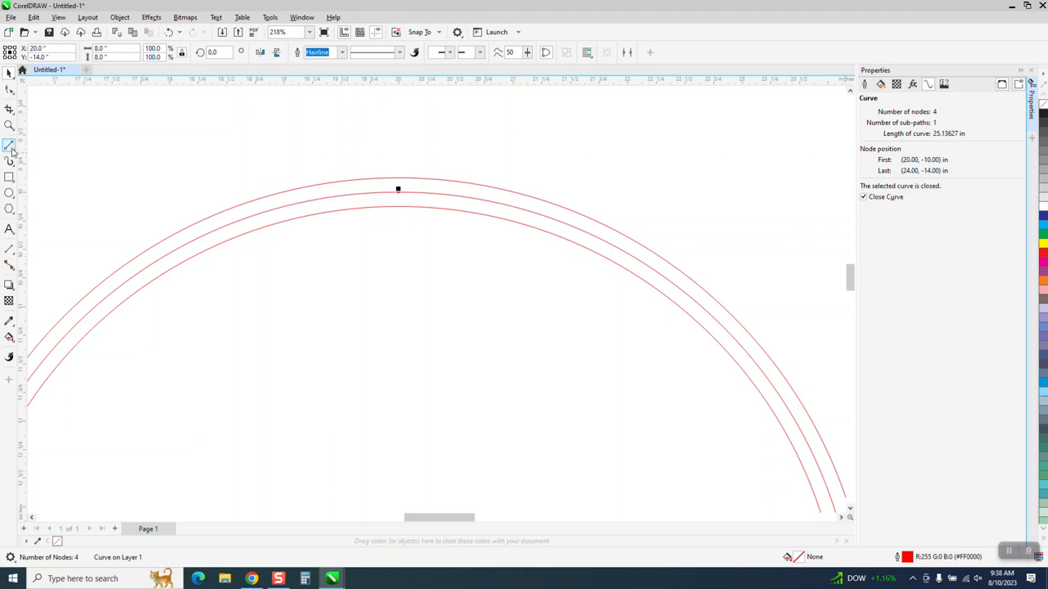
Add the text note 25.1 just above the concentric circles.
{"action": "left_click", "coordinate": [10, 230]}
{"action": "left_click", "coordinate": [554, 143]}
{"action": "type", "text": "25"}
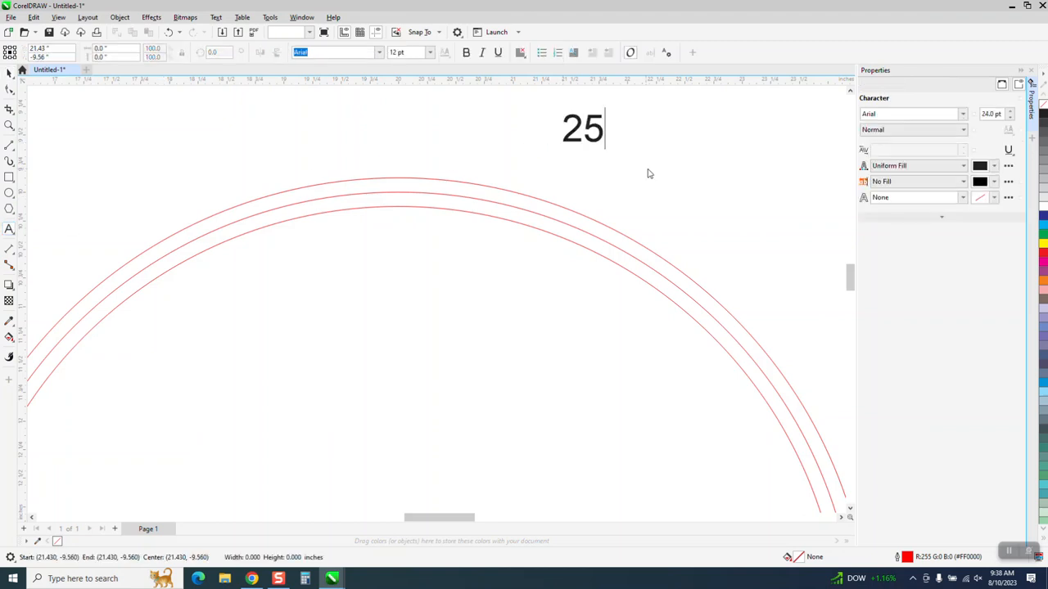
{"action": "type", "text": ".1"}
{"action": "key", "text": "Escape"}
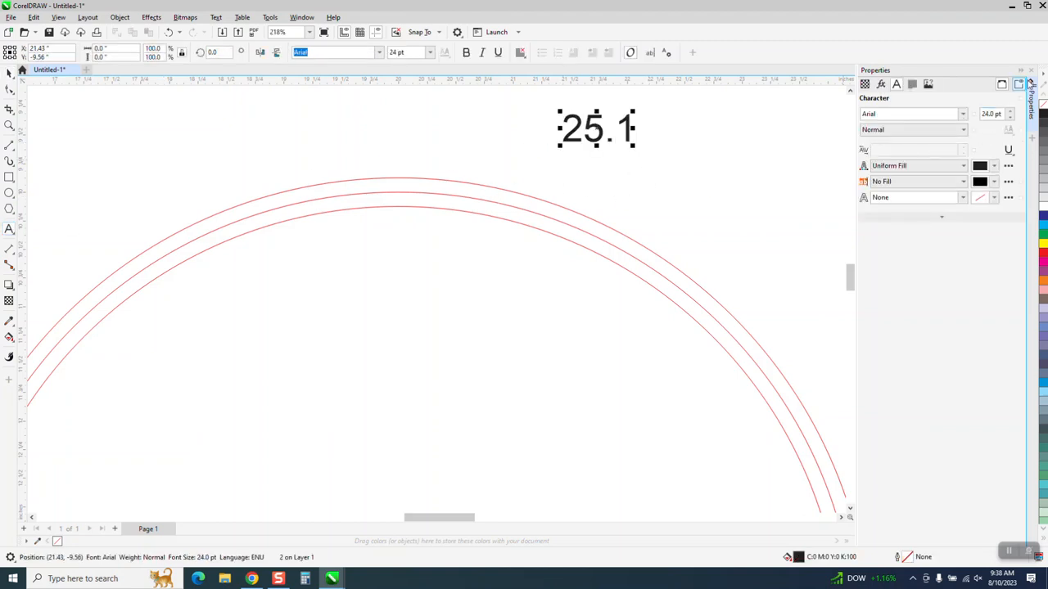
Draw a vertical two-point line about 4.6 inches long from the circles' centre up past the outer ring.
{"action": "scroll", "coordinate": [523, 176], "scroll_direction": "down", "scroll_amount": 3}
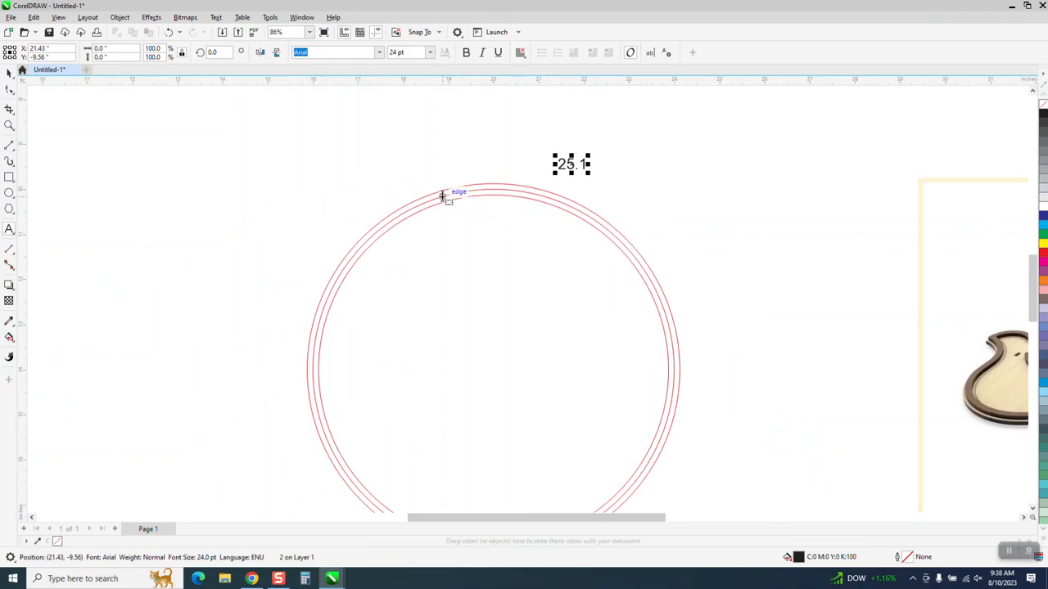
{"action": "left_click", "coordinate": [14, 150]}
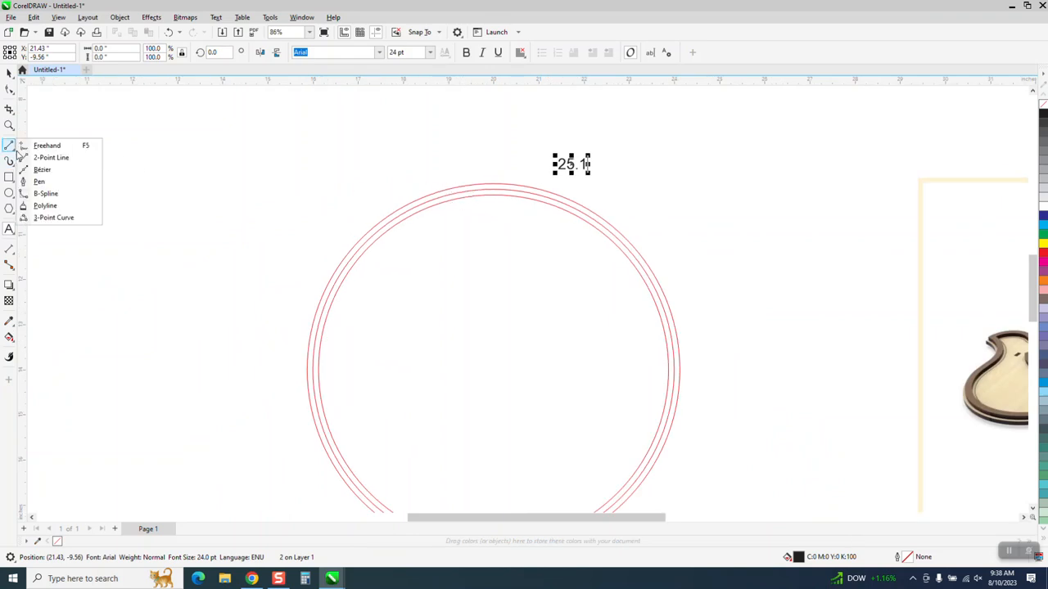
{"action": "left_click", "coordinate": [45, 158]}
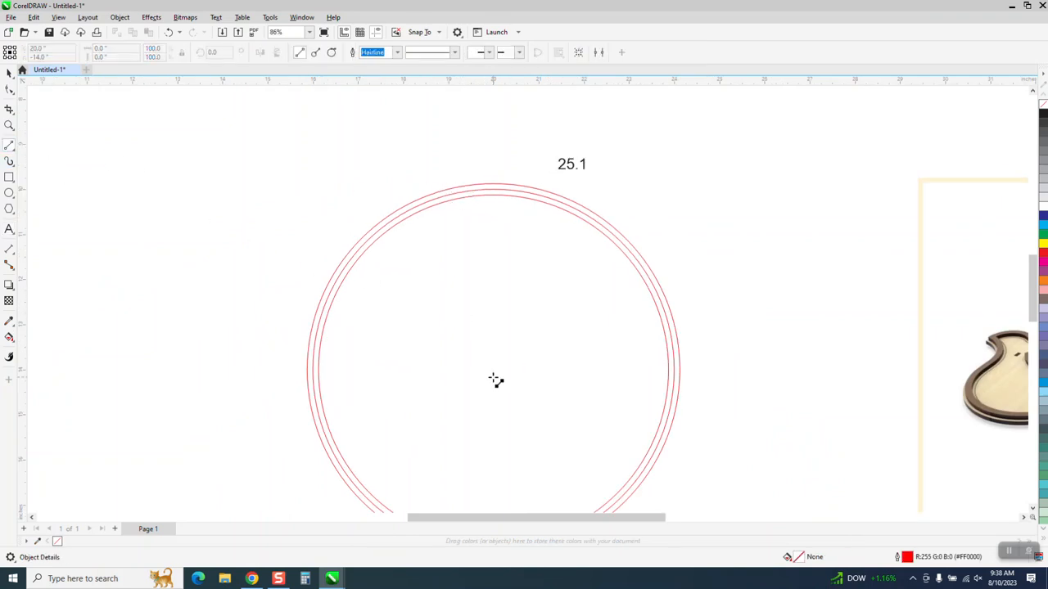
{"action": "left_click_drag", "start_coordinate": [493, 371], "coordinate": [494, 158]}
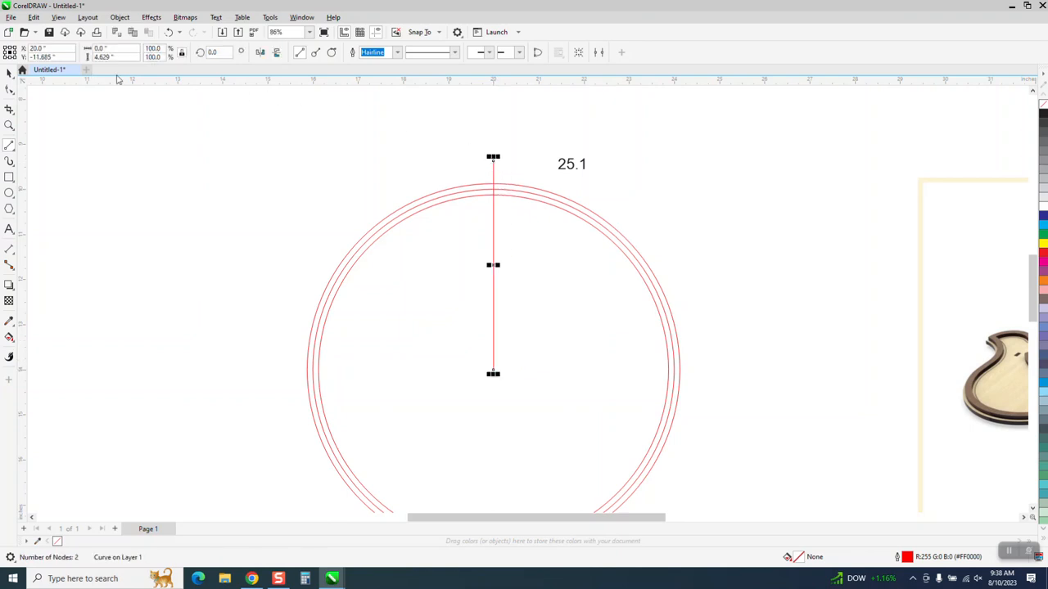
Move the vertical line's rotation centre to its lower end at the centre of the circles.
{"action": "left_click", "coordinate": [10, 74]}
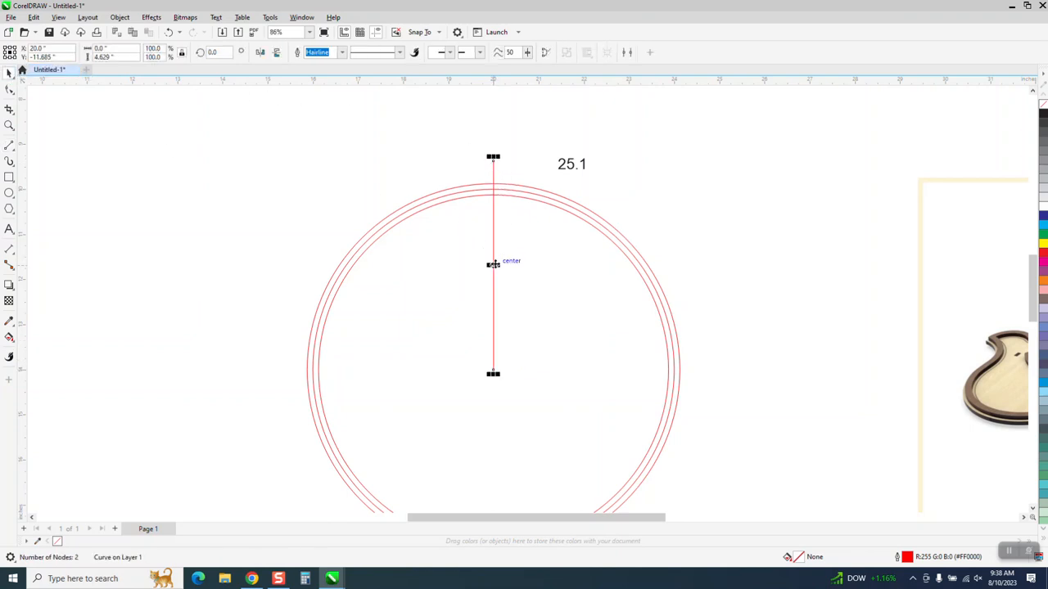
{"action": "left_click", "coordinate": [492, 265]}
{"action": "left_click_drag", "start_coordinate": [493, 280], "coordinate": [493, 375]}
{"action": "left_click", "coordinate": [493, 288]}
{"action": "left_click", "coordinate": [493, 286]}
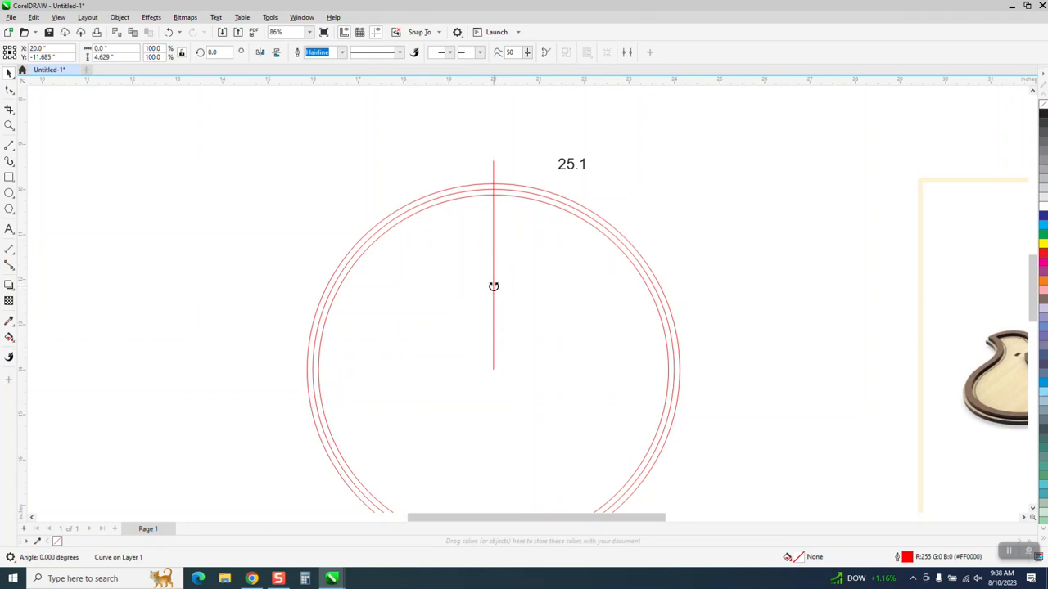
{"action": "left_click", "coordinate": [9, 125]}
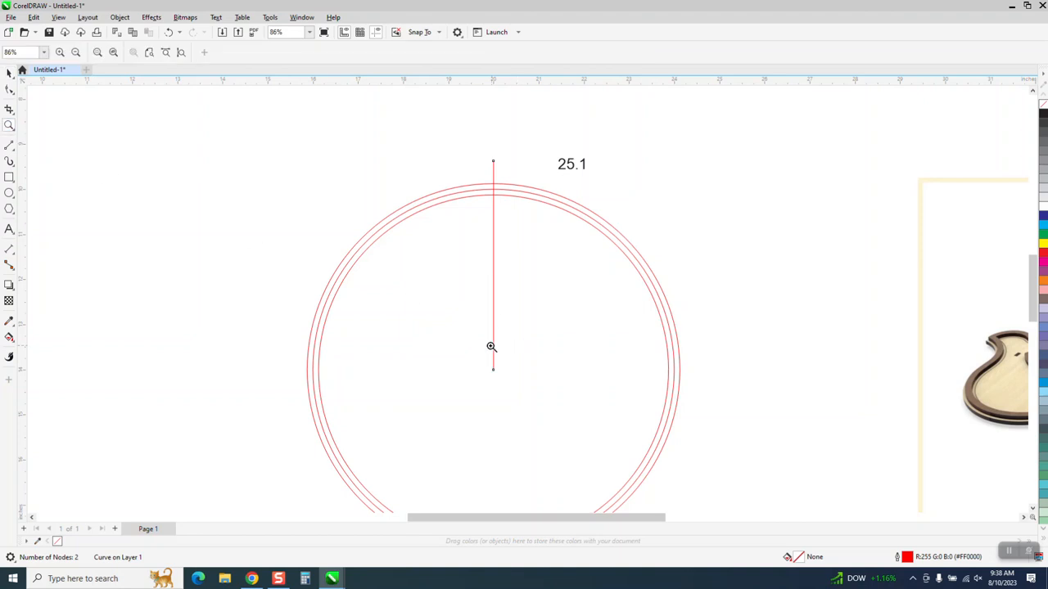
{"action": "left_click_drag", "start_coordinate": [492, 347], "coordinate": [534, 393]}
{"action": "key", "text": "space"}
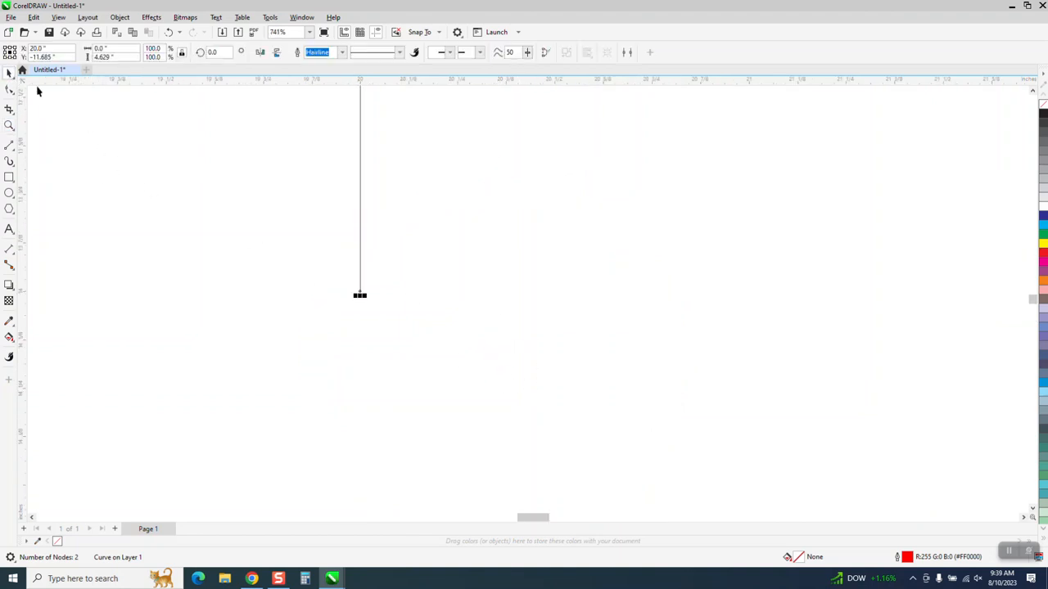
{"action": "left_click", "coordinate": [359, 174]}
{"action": "scroll", "coordinate": [395, 409], "scroll_direction": "down", "scroll_amount": 4}
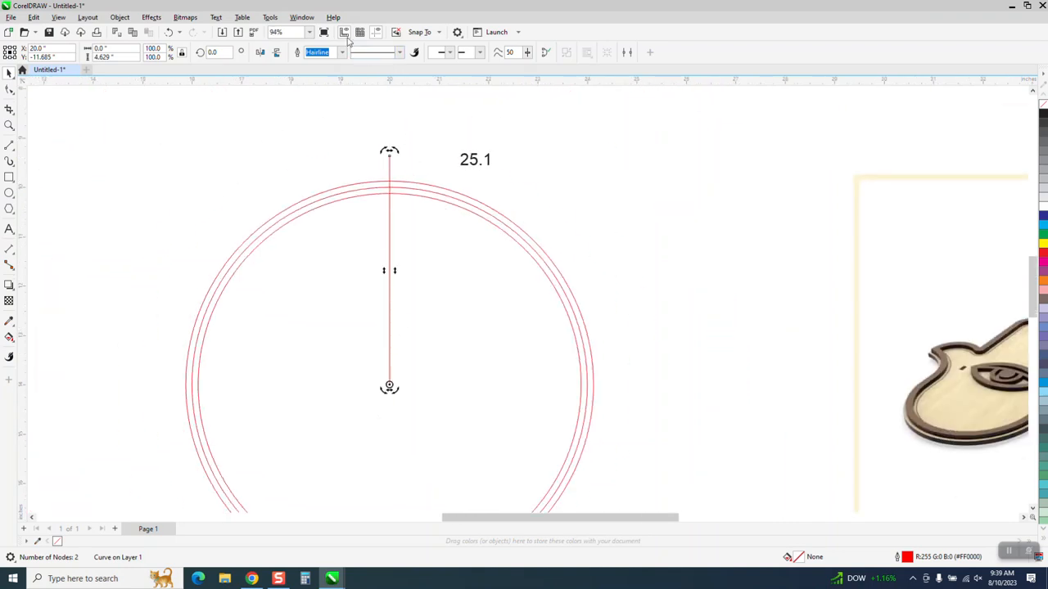
Rotate the vertical line about the circles' centre by 14.4 degrees (360/25) per copy, with 32 copies.
{"action": "left_click", "coordinate": [310, 18]}
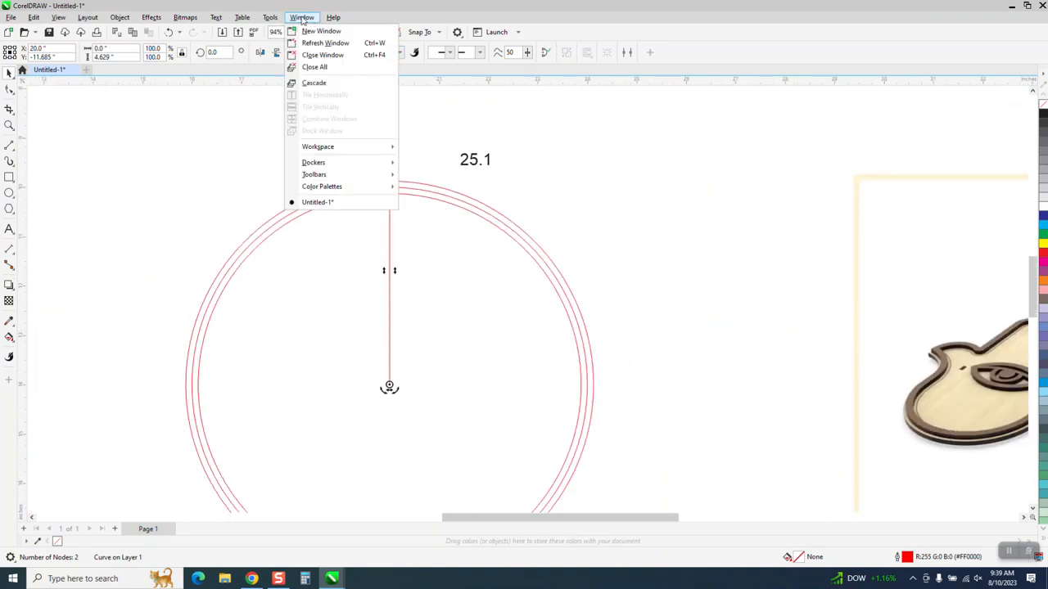
{"action": "mouse_move", "coordinate": [333, 169]}
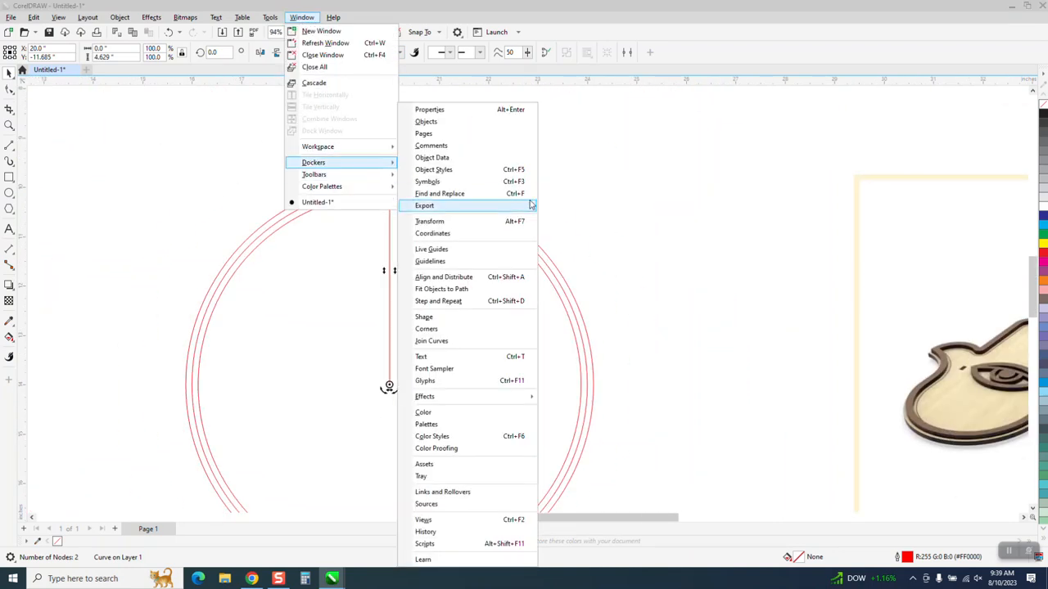
{"action": "left_click", "coordinate": [449, 227]}
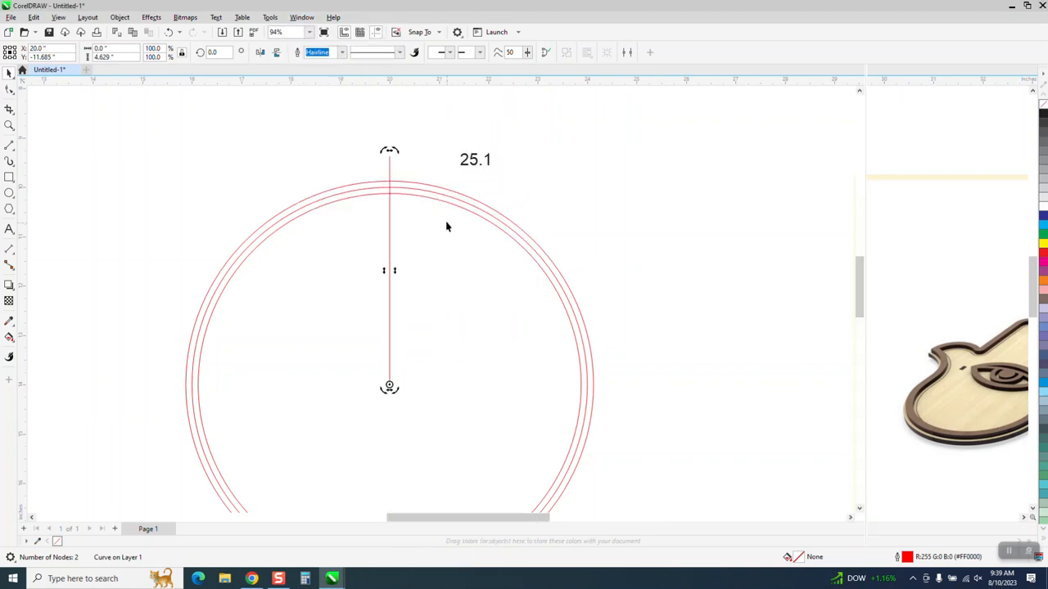
{"action": "double_click", "coordinate": [934, 121]}
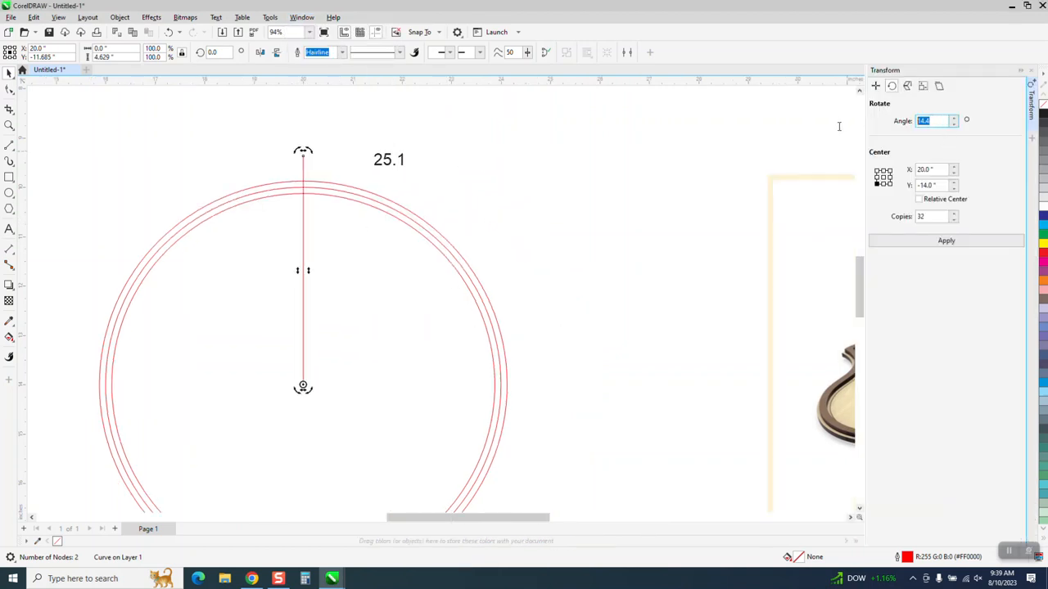
{"action": "type", "text": "360"}
{"action": "key", "text": "Return"}
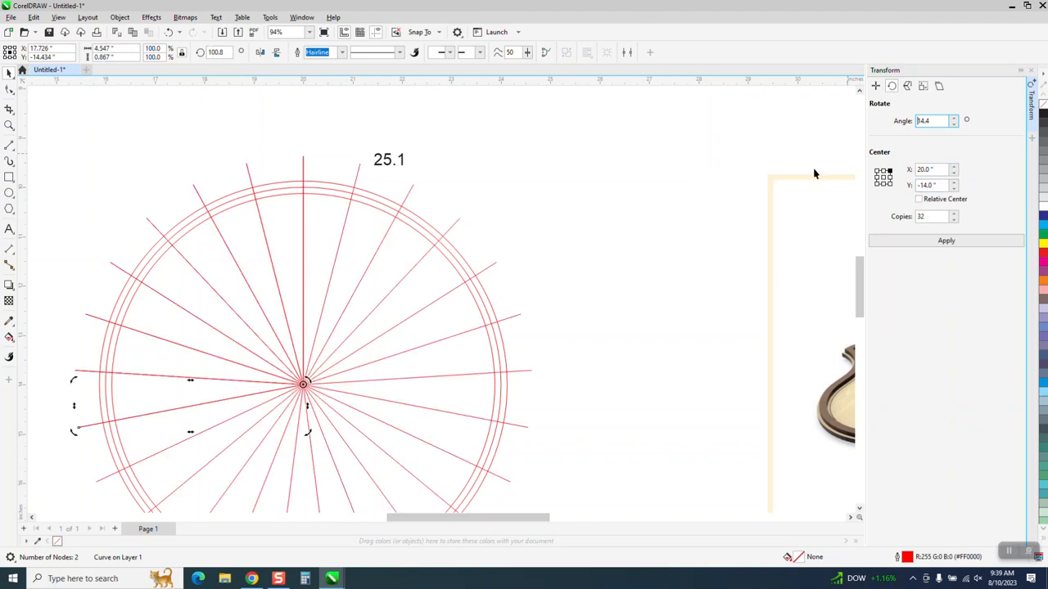
Dimension the distance between the vertical spoke and its clockwise neighbour where they cross the middle circle.
{"action": "scroll", "coordinate": [727, 188], "scroll_direction": "down", "scroll_amount": 1}
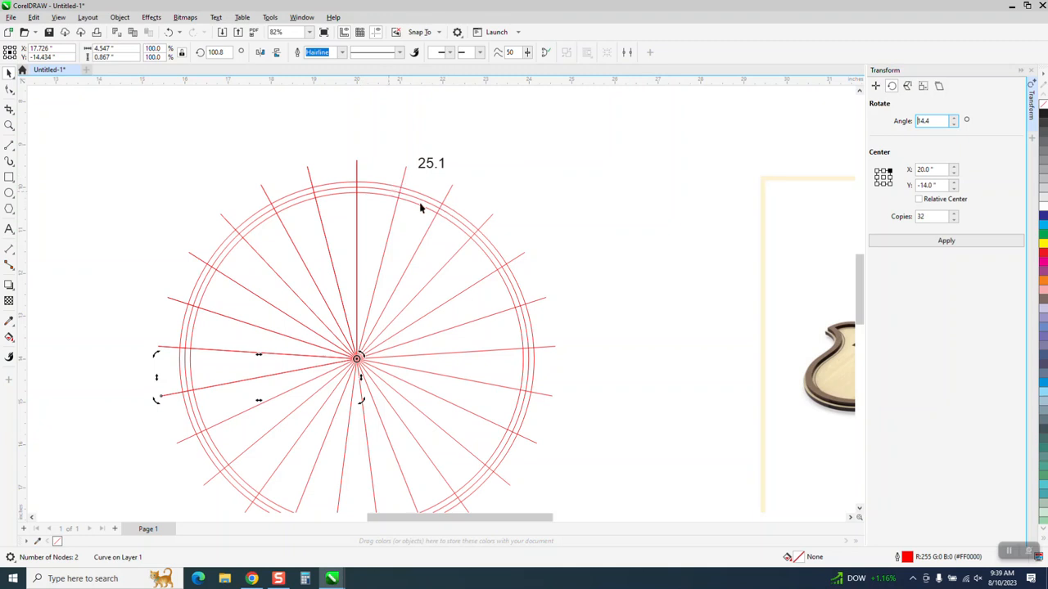
{"action": "left_click", "coordinate": [10, 125]}
{"action": "left_click_drag", "start_coordinate": [319, 161], "coordinate": [513, 249]}
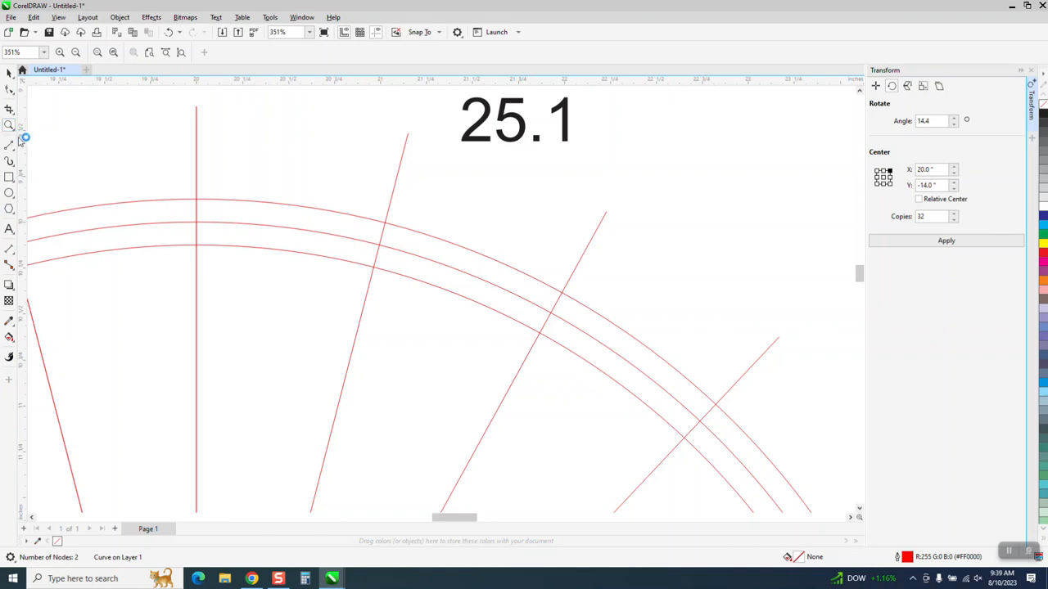
{"action": "left_click", "coordinate": [15, 254]}
{"action": "left_click", "coordinate": [49, 249]}
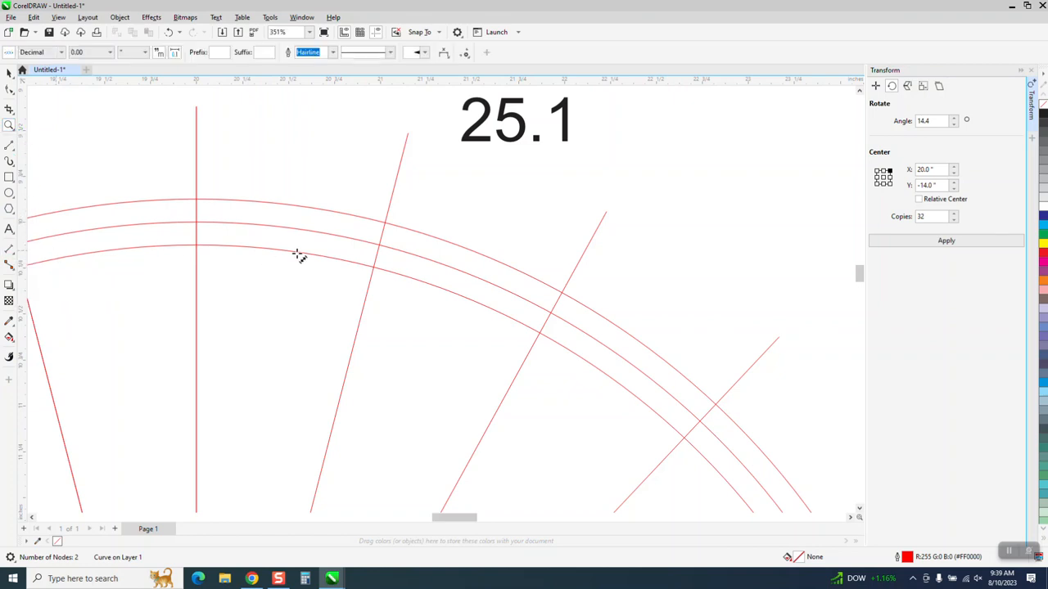
{"action": "left_click", "coordinate": [379, 245]}
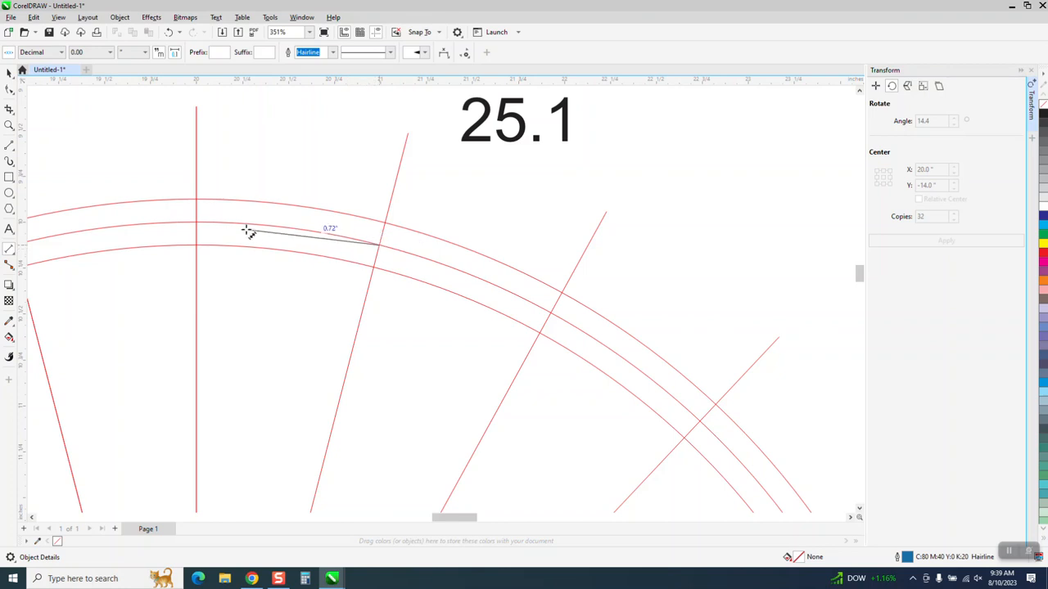
{"action": "left_click", "coordinate": [197, 222]}
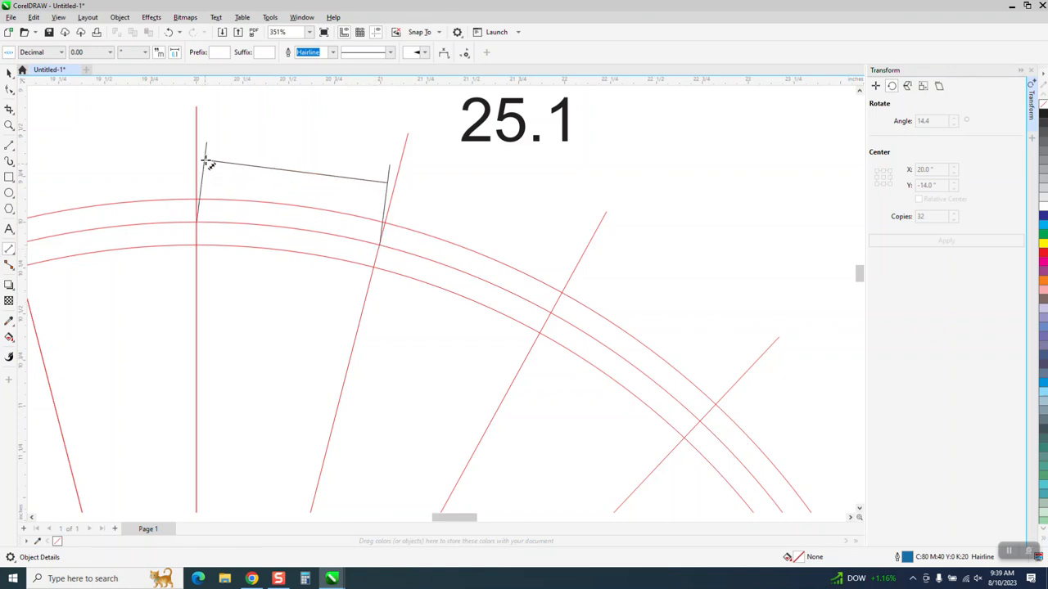
{"action": "left_click", "coordinate": [211, 158]}
{"action": "left_click", "coordinate": [9, 72]}
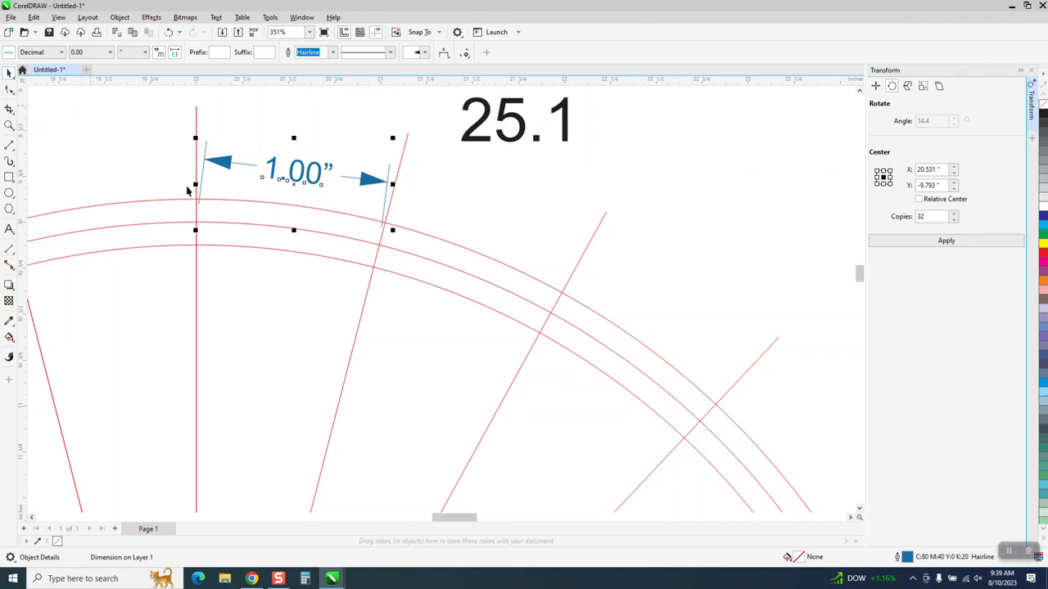
Measure the distance between two adjacent lower-left spokes where they cross the middle circle.
{"action": "scroll", "coordinate": [369, 246], "scroll_direction": "down", "scroll_amount": 5}
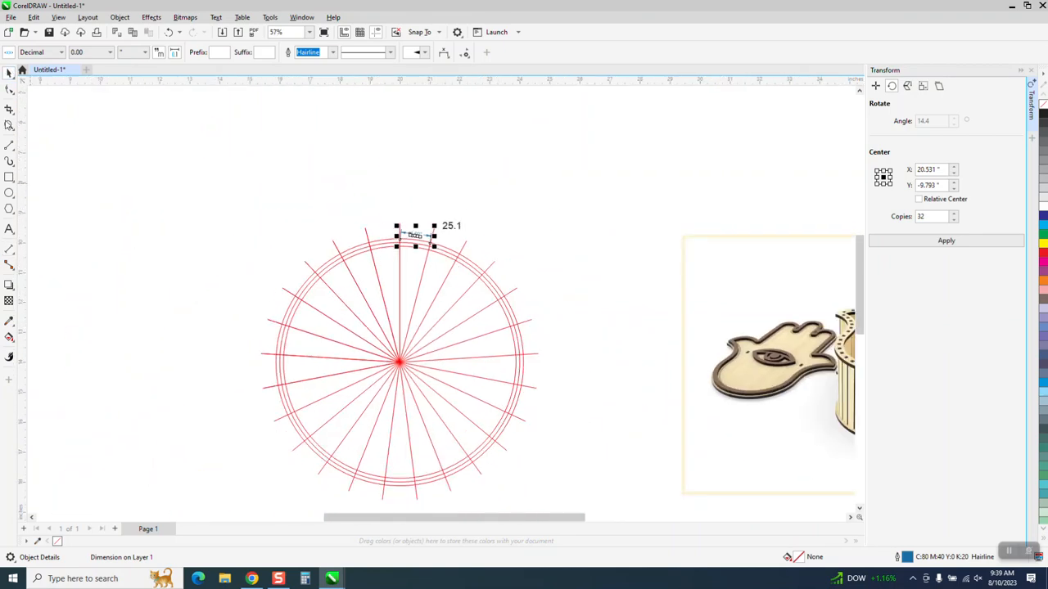
{"action": "left_click", "coordinate": [9, 124]}
{"action": "left_click_drag", "start_coordinate": [249, 369], "coordinate": [528, 512]}
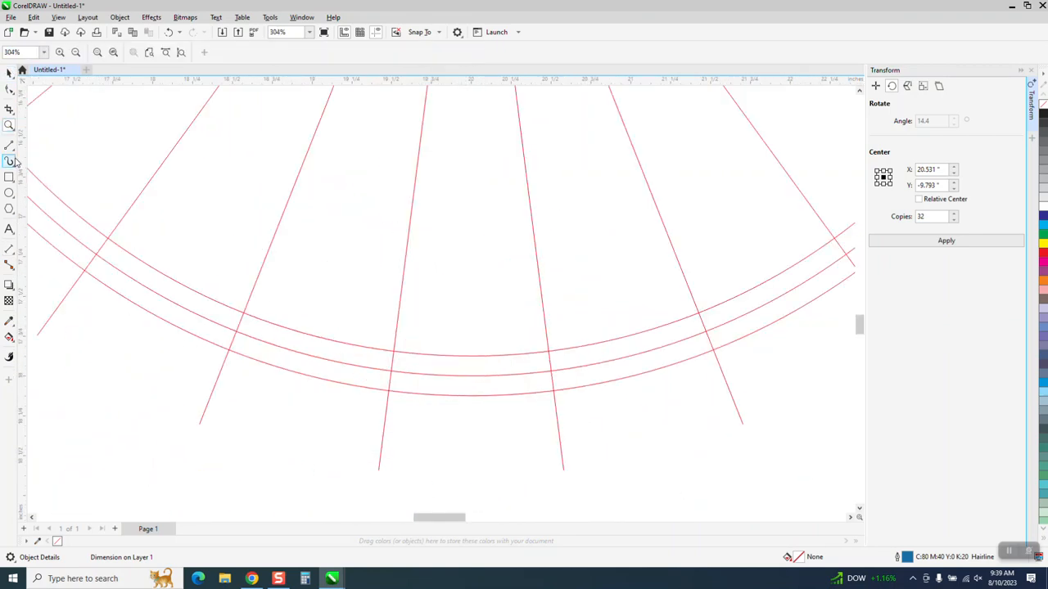
{"action": "left_click", "coordinate": [14, 253]}
{"action": "left_click", "coordinate": [45, 245]}
{"action": "left_click_drag", "start_coordinate": [233, 325], "coordinate": [97, 258]}
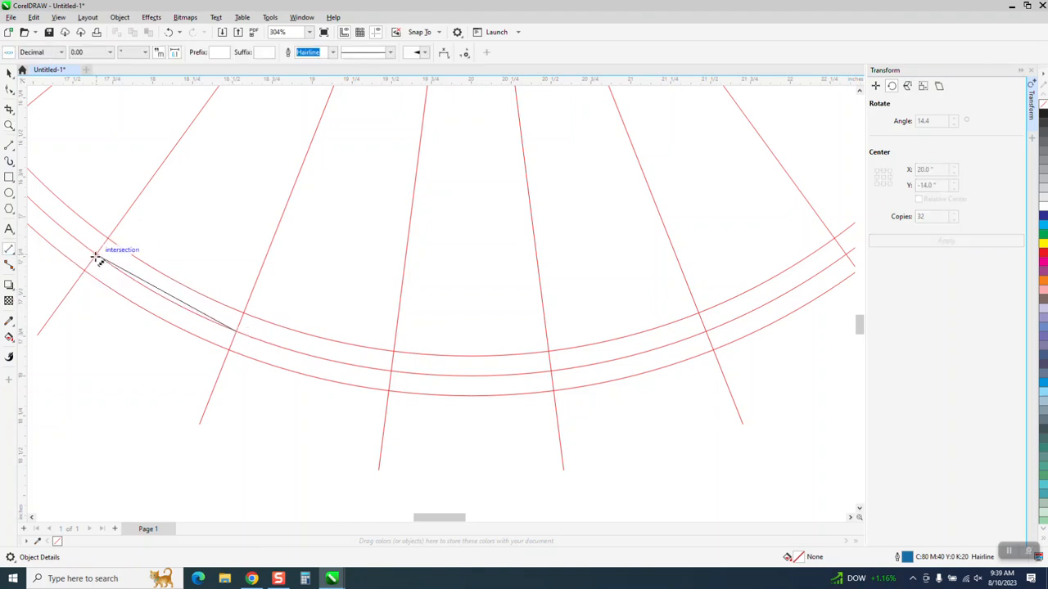
{"action": "left_click", "coordinate": [97, 259]}
{"action": "scroll", "coordinate": [99, 257], "scroll_direction": "down", "scroll_amount": 2}
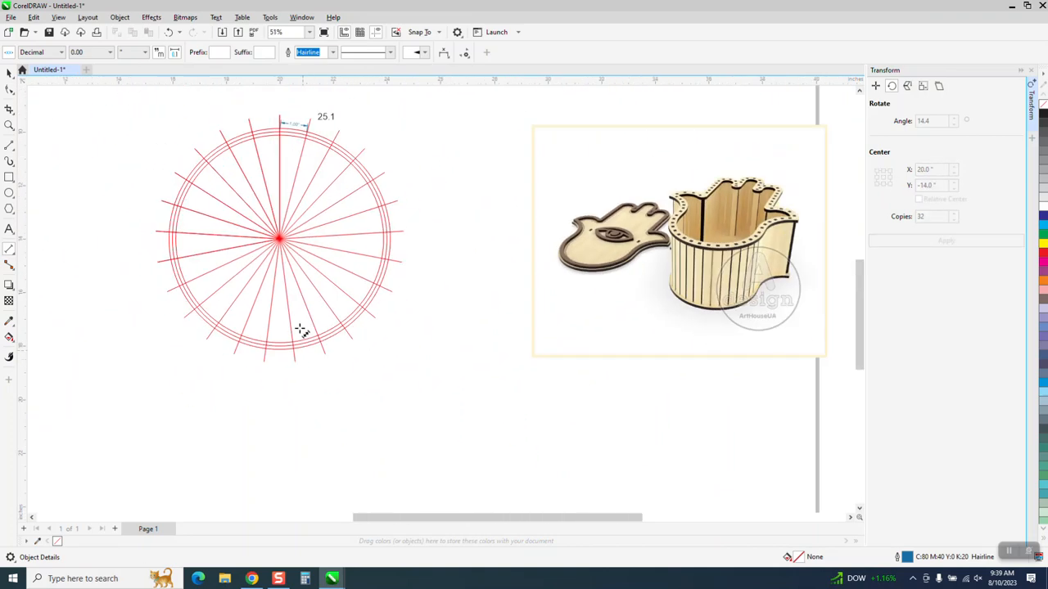
{"action": "left_click", "coordinate": [8, 73]}
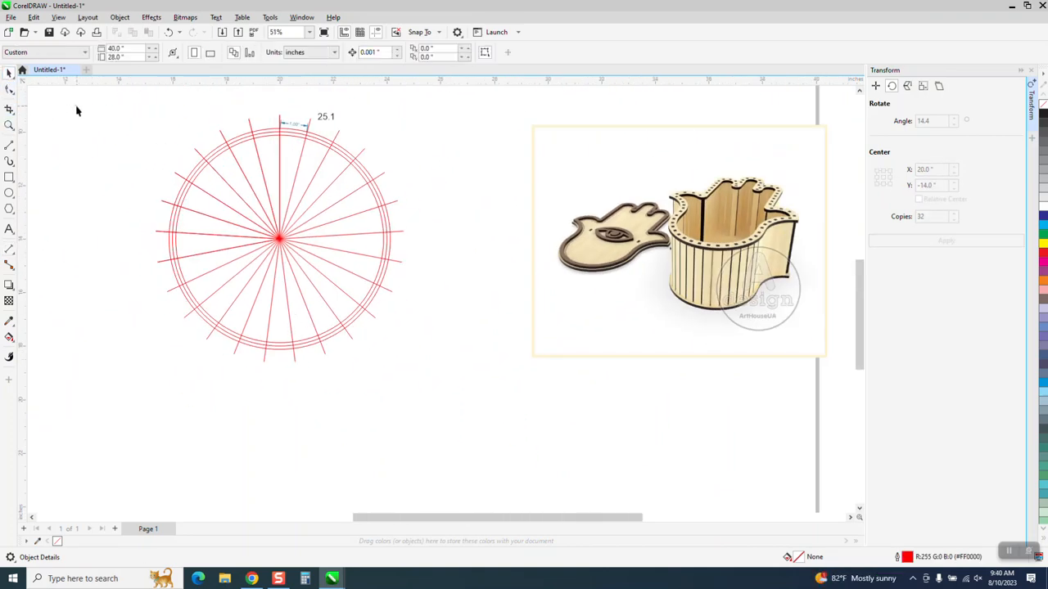
Delete the dimension and the 25.1 text note above the circles.
{"action": "left_click", "coordinate": [305, 126]}
{"action": "key", "text": "Delete"}
{"action": "left_click", "coordinate": [332, 116]}
{"action": "key", "text": "Delete"}
Remove the spoke segments inside the inner circle with Virtual Segment Delete, keeping the short lines across the rings.
{"action": "left_click", "coordinate": [9, 125]}
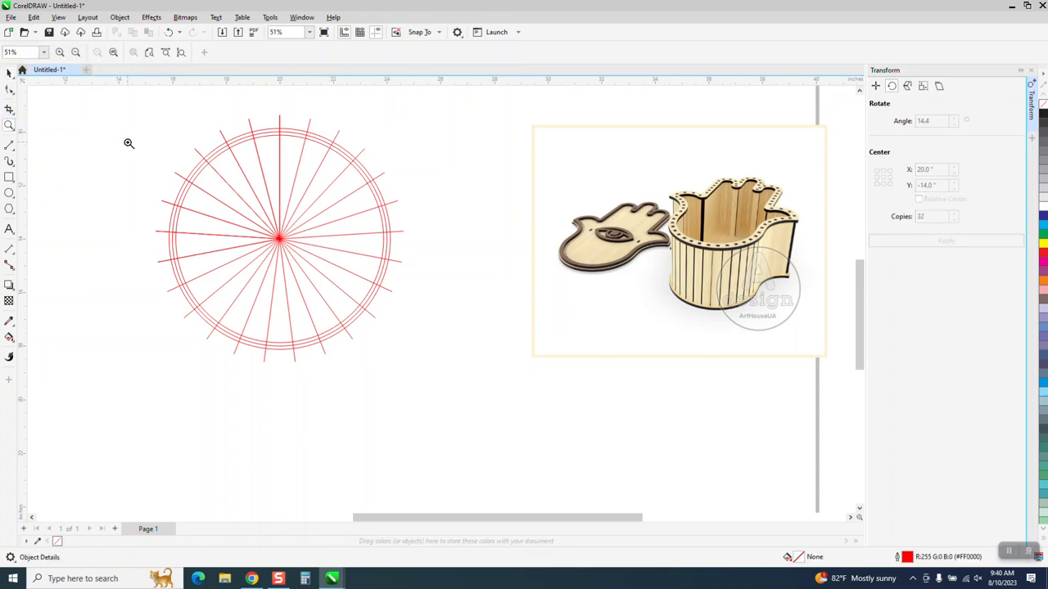
{"action": "left_click", "coordinate": [11, 124]}
{"action": "left_click", "coordinate": [12, 109]}
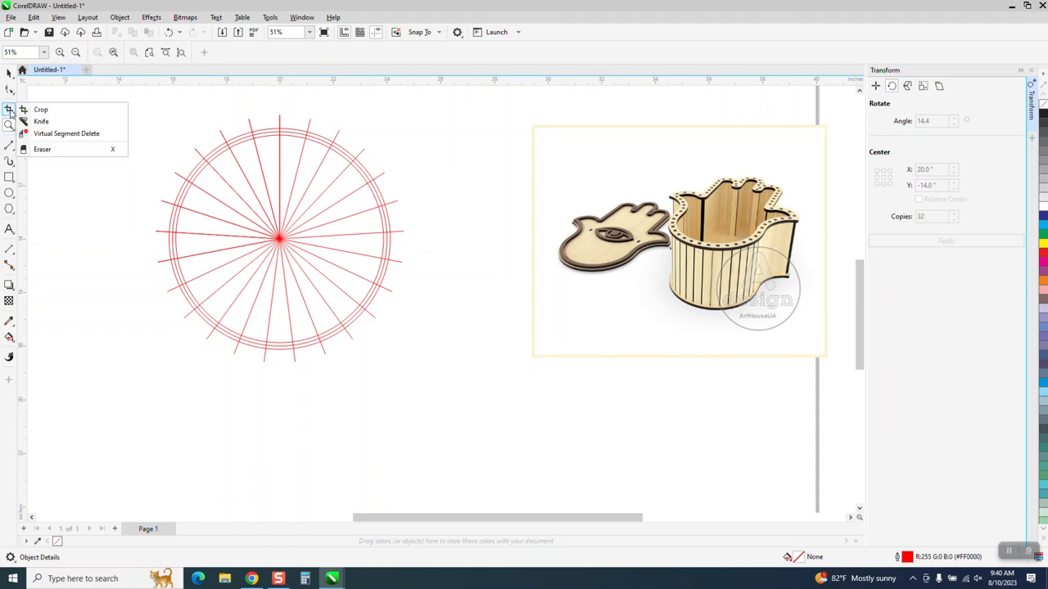
{"action": "left_click", "coordinate": [65, 134]}
{"action": "left_click_drag", "start_coordinate": [229, 184], "coordinate": [340, 282]}
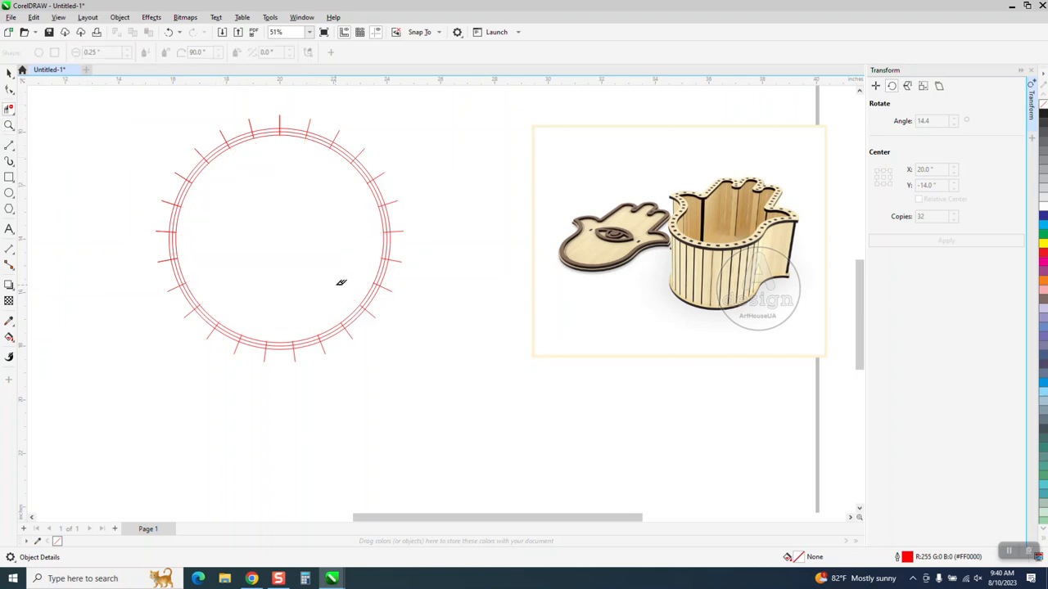
Examine how the remaining short lines cross the three rings, selecting the middle circle for reference.
{"action": "left_click", "coordinate": [9, 125]}
{"action": "left_click_drag", "start_coordinate": [203, 129], "coordinate": [393, 195]}
{"action": "scroll", "coordinate": [362, 182], "scroll_direction": "down", "scroll_amount": 1}
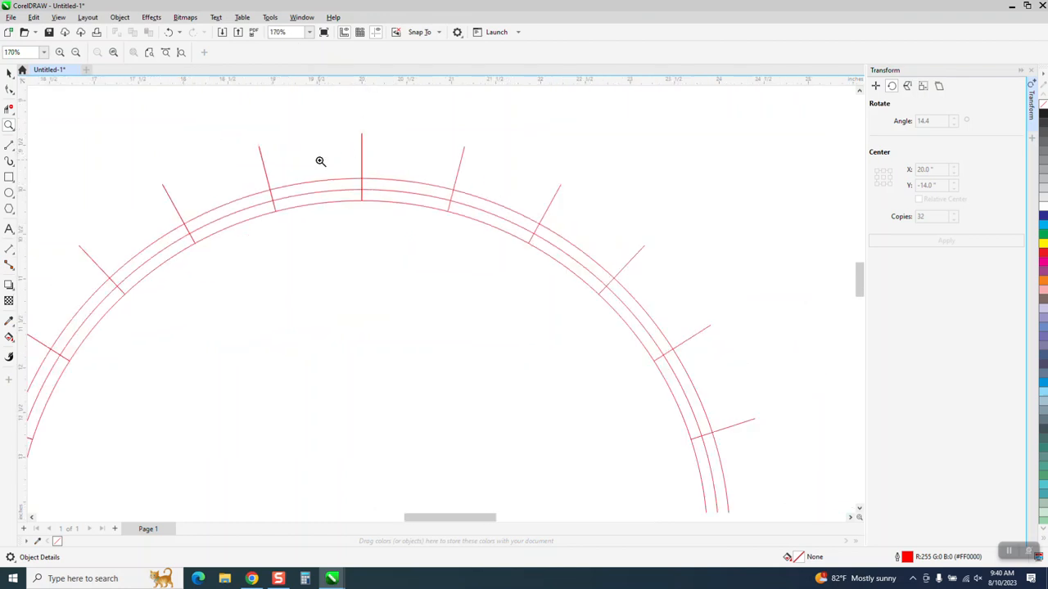
{"action": "scroll", "coordinate": [344, 169], "scroll_direction": "down", "scroll_amount": 1}
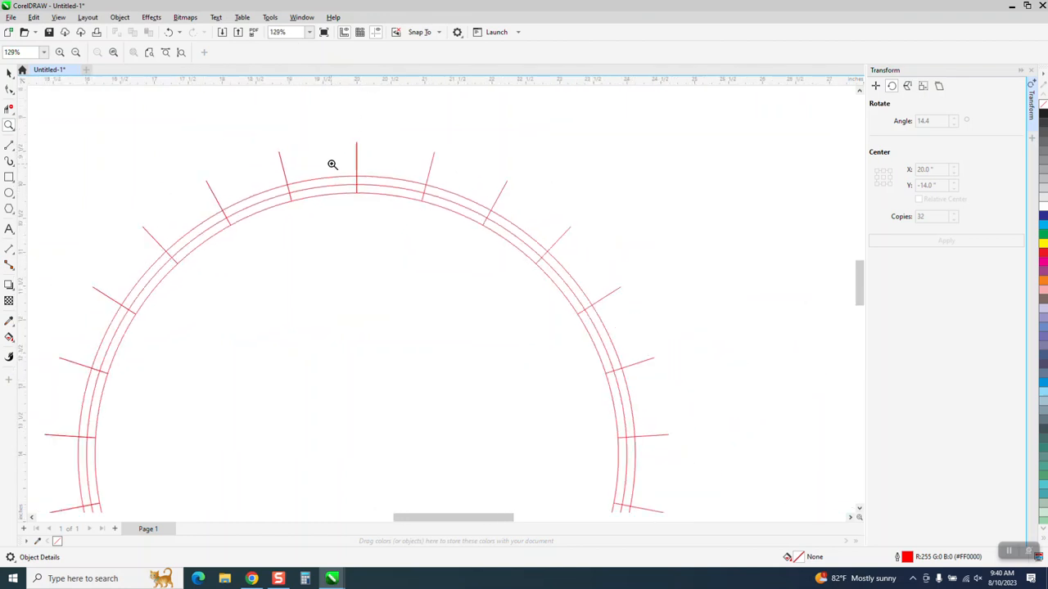
{"action": "left_click", "coordinate": [9, 74]}
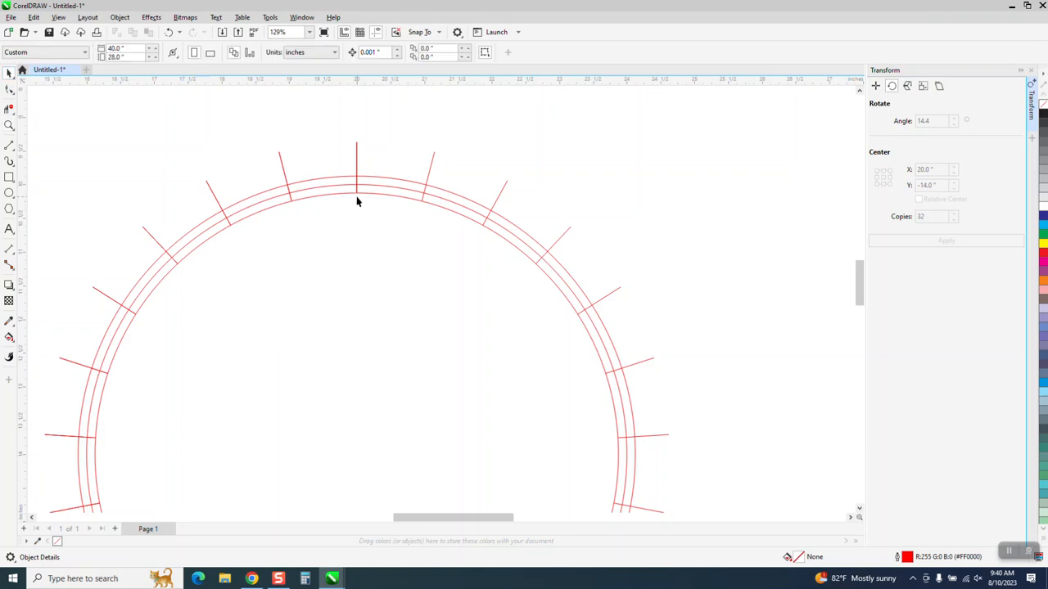
{"action": "left_click", "coordinate": [327, 190]}
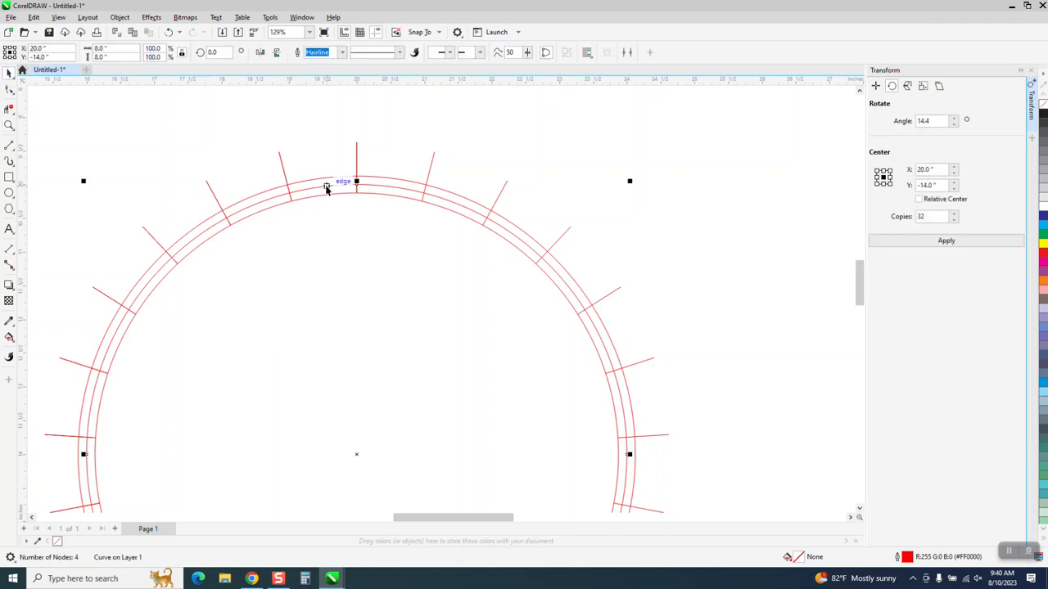
{"action": "scroll", "coordinate": [315, 172], "scroll_direction": "down", "scroll_amount": 2}
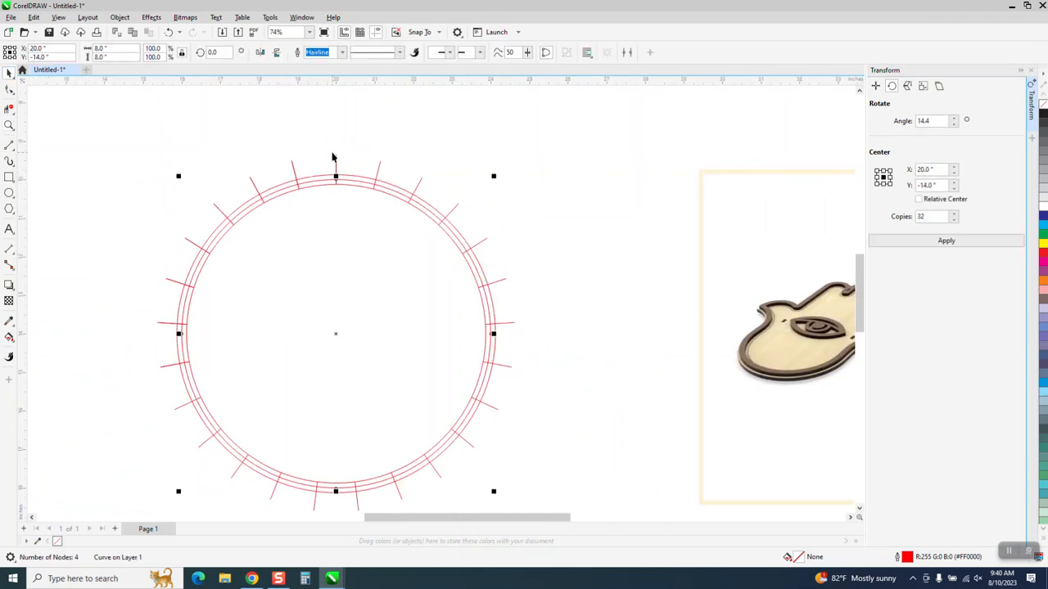
{"action": "scroll", "coordinate": [334, 153], "scroll_direction": "down", "scroll_amount": 1}
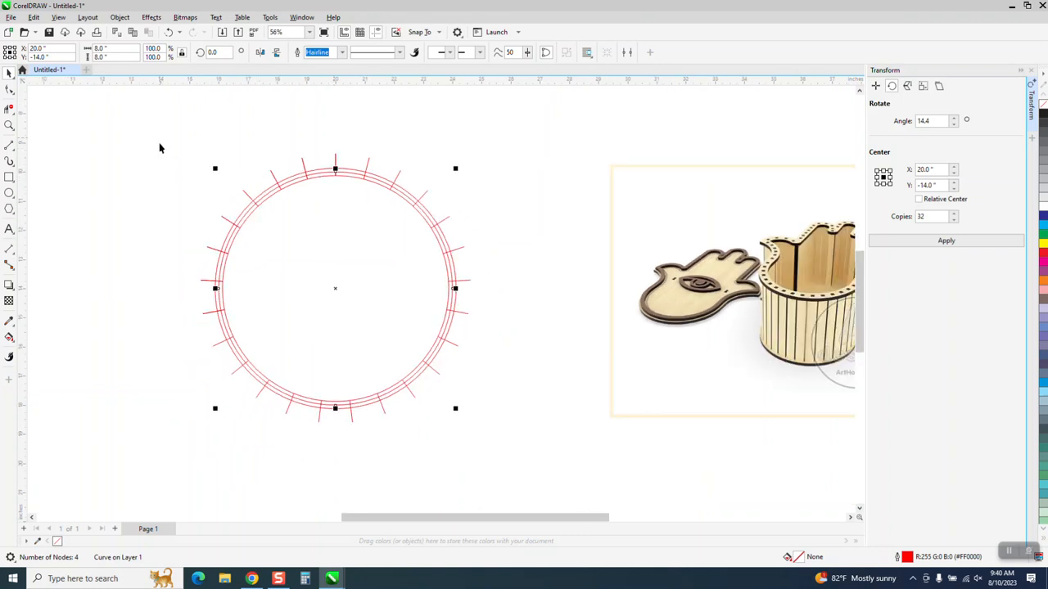
Try Back Minus Front and Front Minus Back on all the circles and short lines together.
{"action": "left_click_drag", "start_coordinate": [160, 148], "coordinate": [508, 422]}
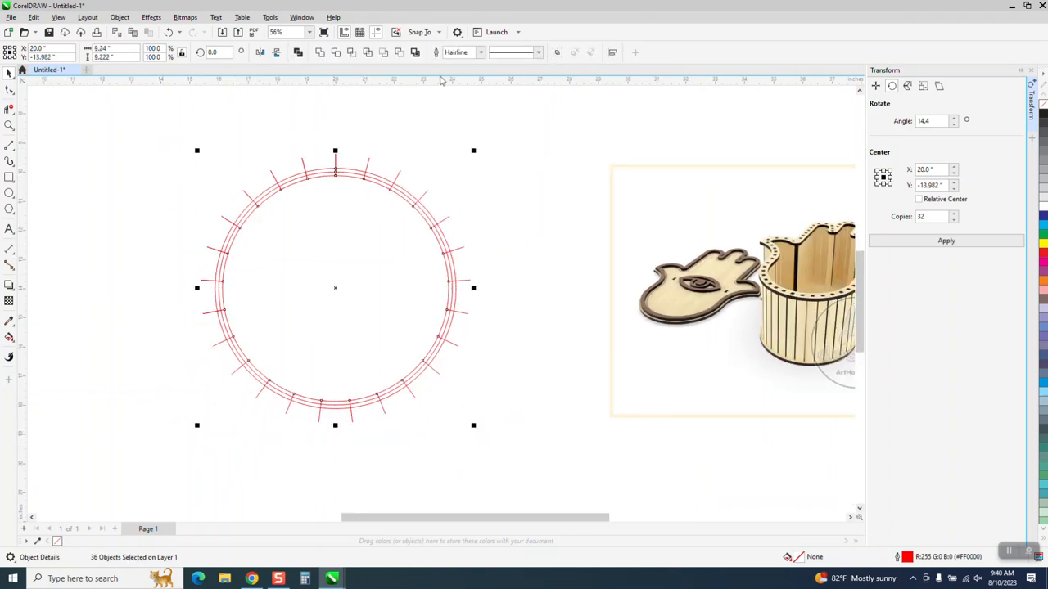
{"action": "left_click", "coordinate": [398, 52]}
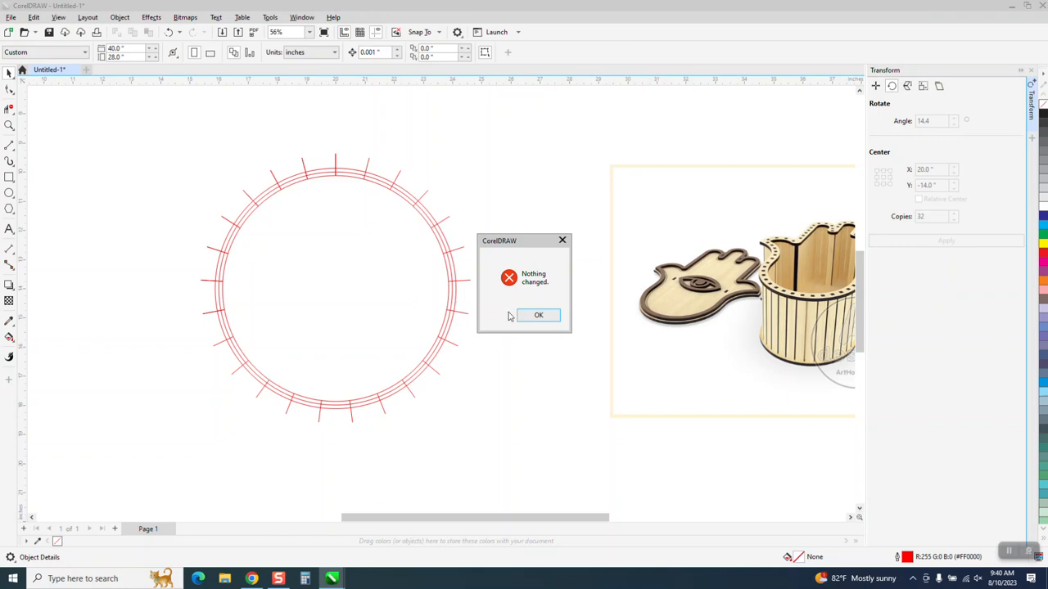
{"action": "left_click", "coordinate": [538, 317]}
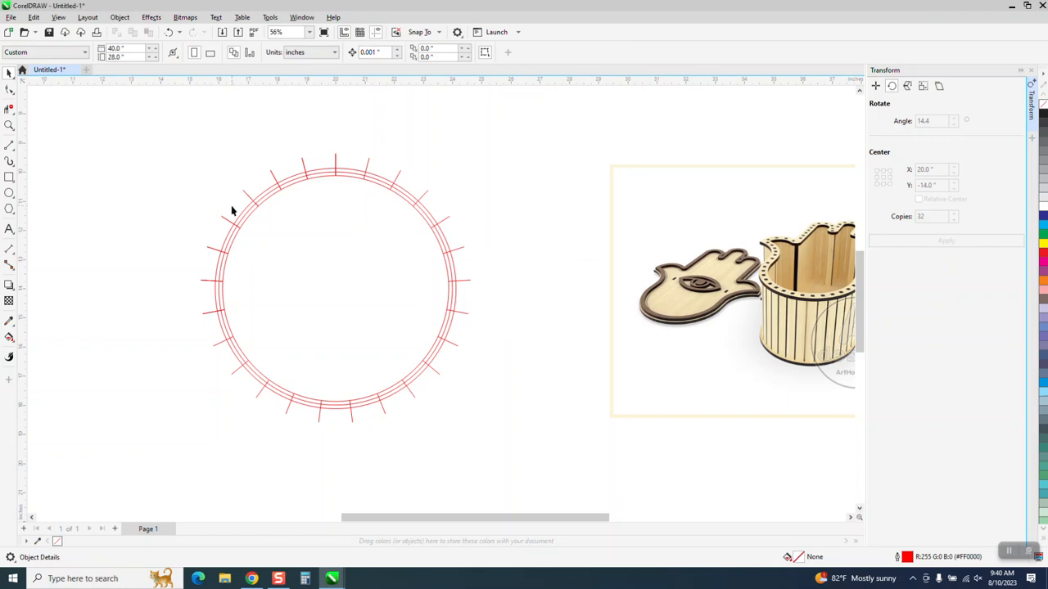
{"action": "left_click_drag", "start_coordinate": [181, 141], "coordinate": [598, 419]}
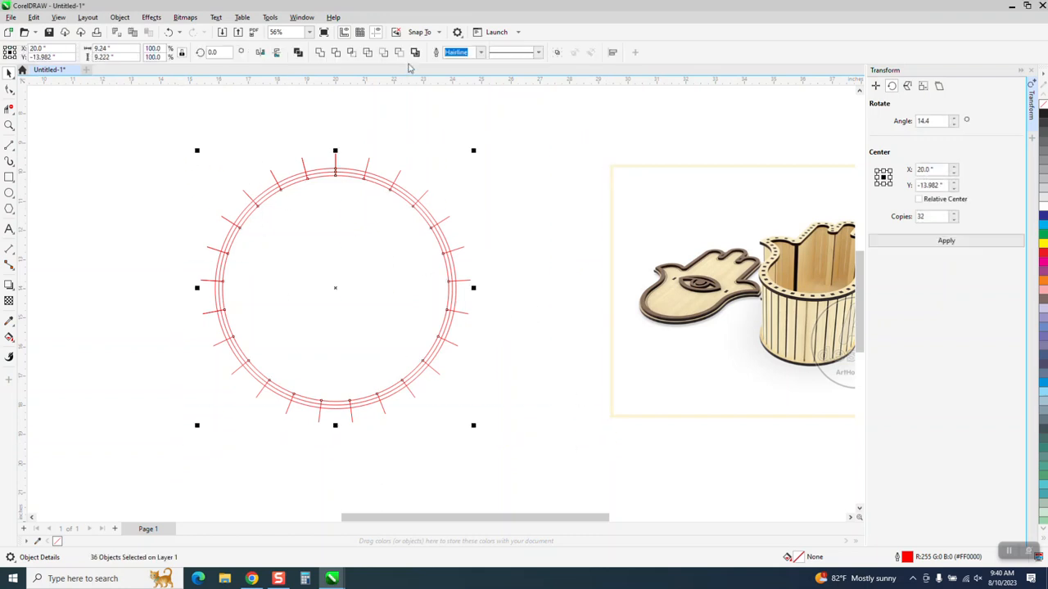
{"action": "left_click", "coordinate": [384, 55]}
Draw a rectangle about 1.1 by 0.26 inches above the circles and set its height to 0.125 inches with proportions locked.
{"action": "left_click", "coordinate": [9, 178]}
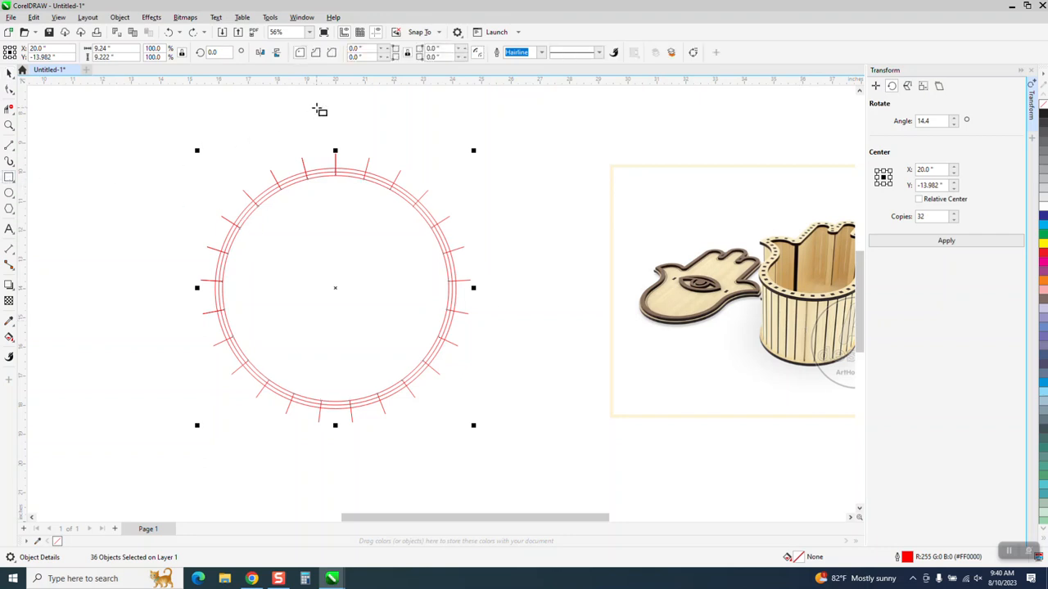
{"action": "left_click_drag", "start_coordinate": [314, 108], "coordinate": [352, 116]}
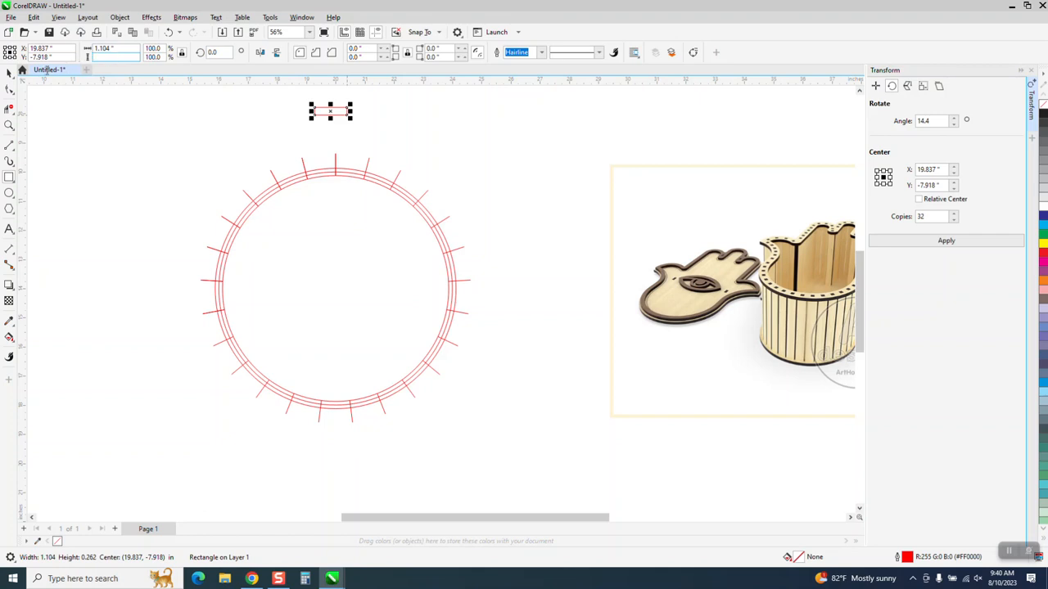
{"action": "double_click", "coordinate": [119, 57]}
{"action": "type", "text": ".125"}
{"action": "key", "text": "Return"}
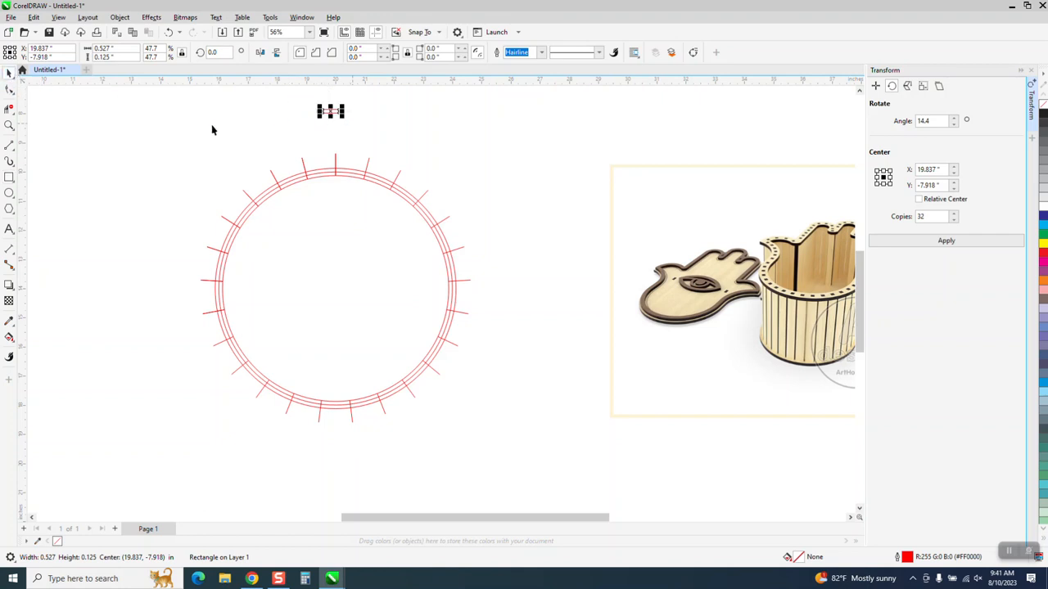
Set the small rectangle's width to 0.5 inches with its proportions unlocked.
{"action": "left_click", "coordinate": [9, 125]}
{"action": "left_click_drag", "start_coordinate": [292, 95], "coordinate": [358, 125]}
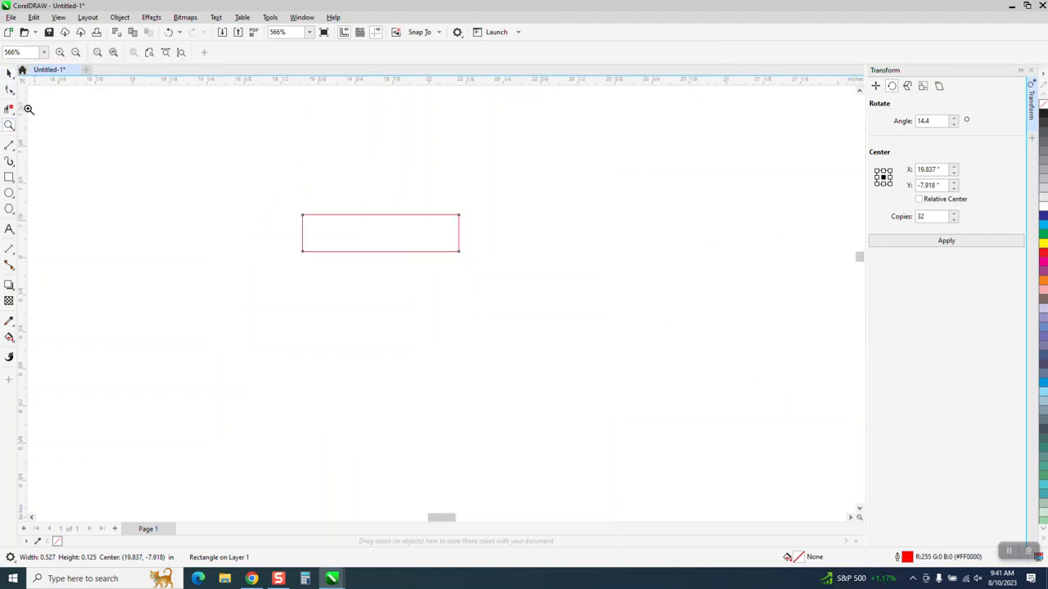
{"action": "key", "text": "space"}
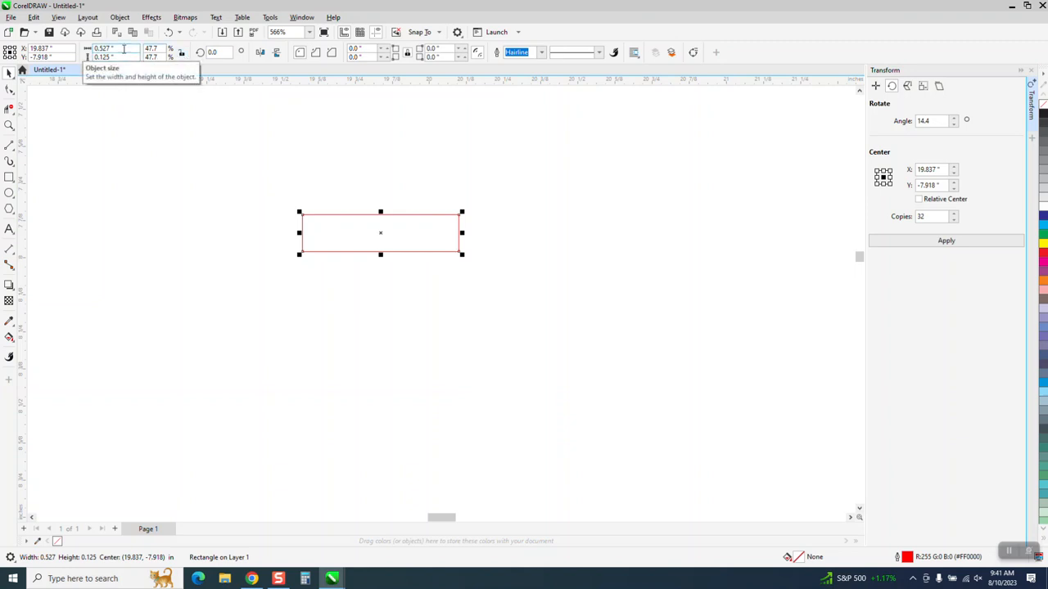
{"action": "left_click_drag", "start_coordinate": [115, 49], "coordinate": [80, 52]}
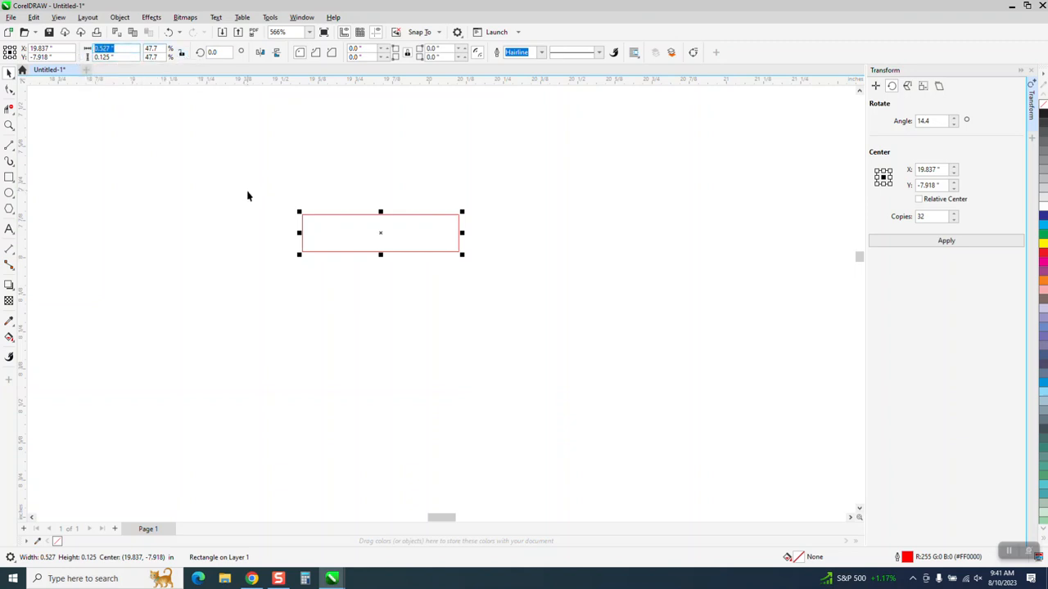
{"action": "key", "text": "BackSpace"}
{"action": "type", "text": ".5"}
{"action": "key", "text": "Return"}
Group the three circles and all the short marker lines into one object, leaving out the small rectangle.
{"action": "scroll", "coordinate": [262, 227], "scroll_direction": "down", "scroll_amount": 6}
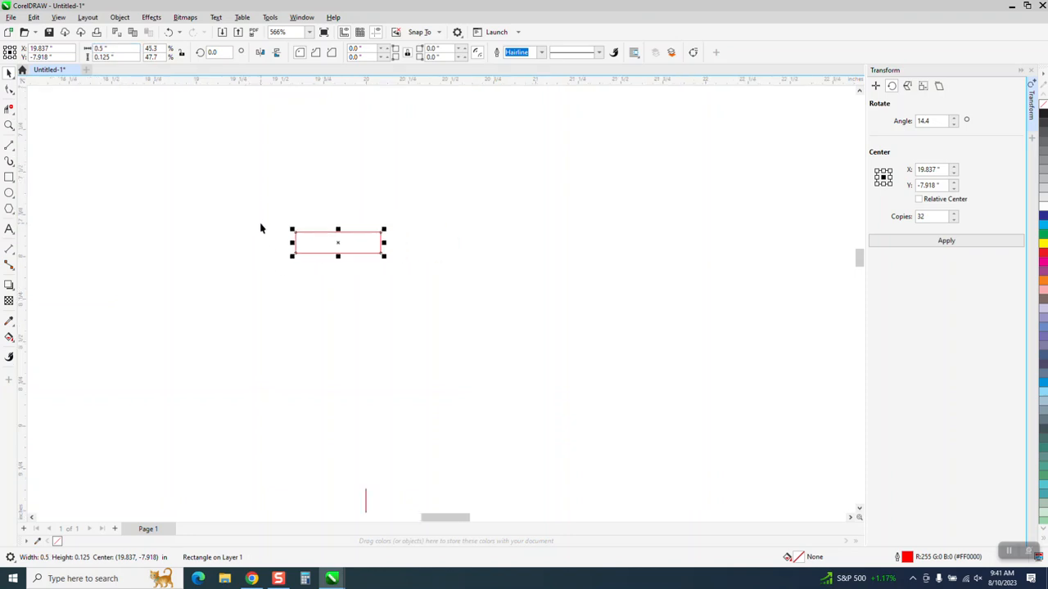
{"action": "scroll", "coordinate": [275, 182], "scroll_direction": "down", "scroll_amount": 4}
{"action": "left_click", "coordinate": [9, 124]}
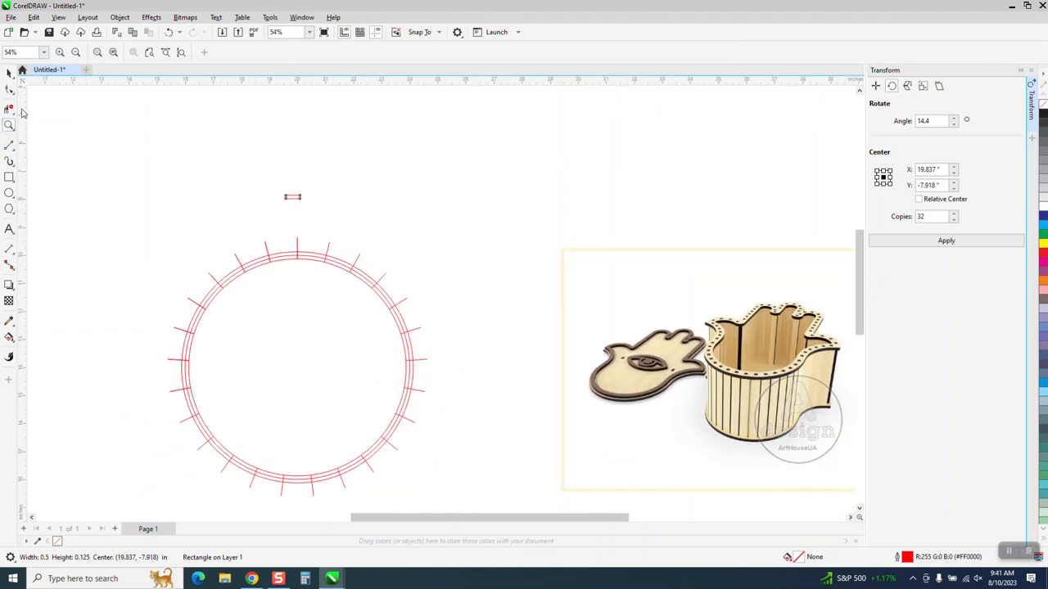
{"action": "left_click", "coordinate": [9, 72]}
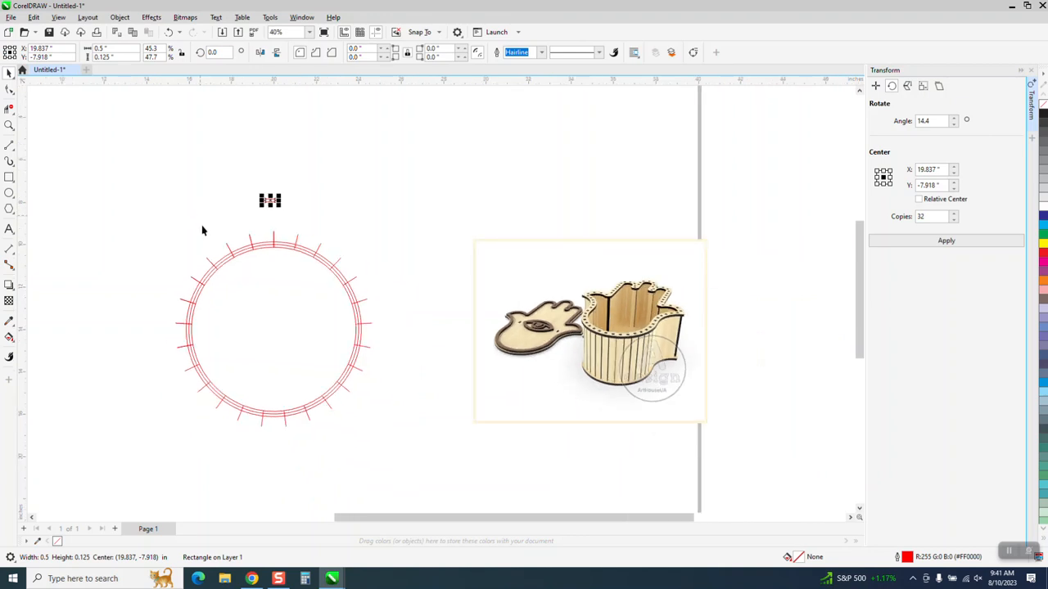
{"action": "scroll", "coordinate": [204, 231], "scroll_direction": "down", "scroll_amount": 1}
{"action": "left_click_drag", "start_coordinate": [156, 234], "coordinate": [430, 438]}
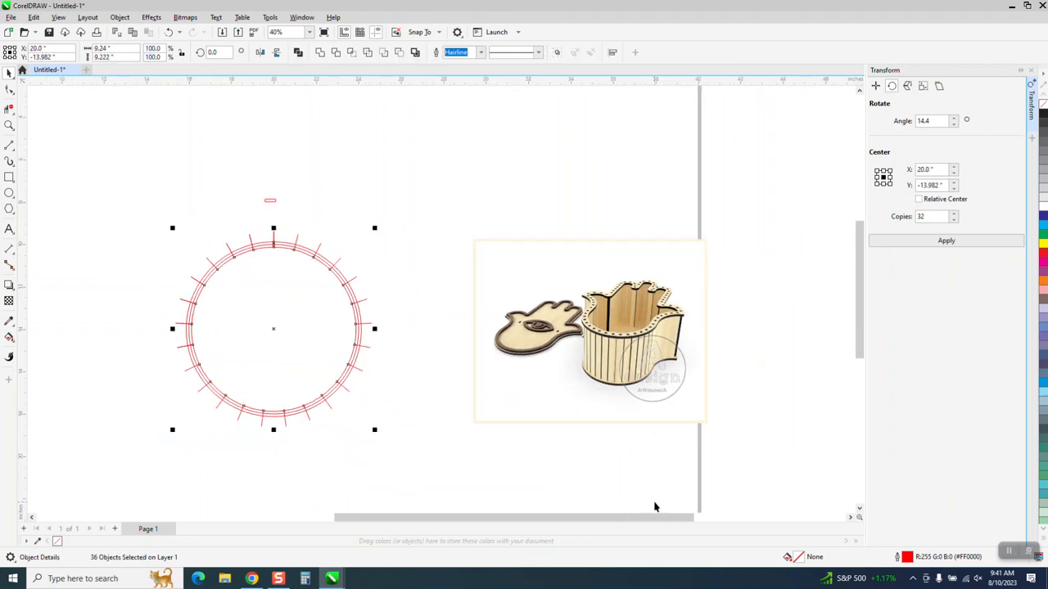
{"action": "key", "text": "ctrl+g"}
{"action": "left_click", "coordinate": [475, 225]}
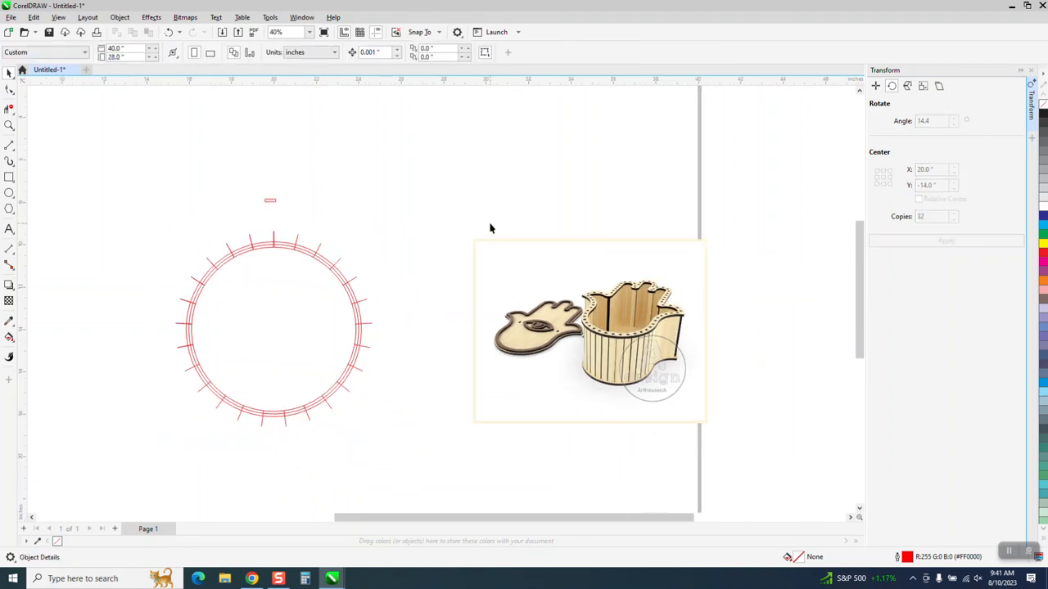
{"action": "left_click_drag", "start_coordinate": [146, 227], "coordinate": [439, 455]}
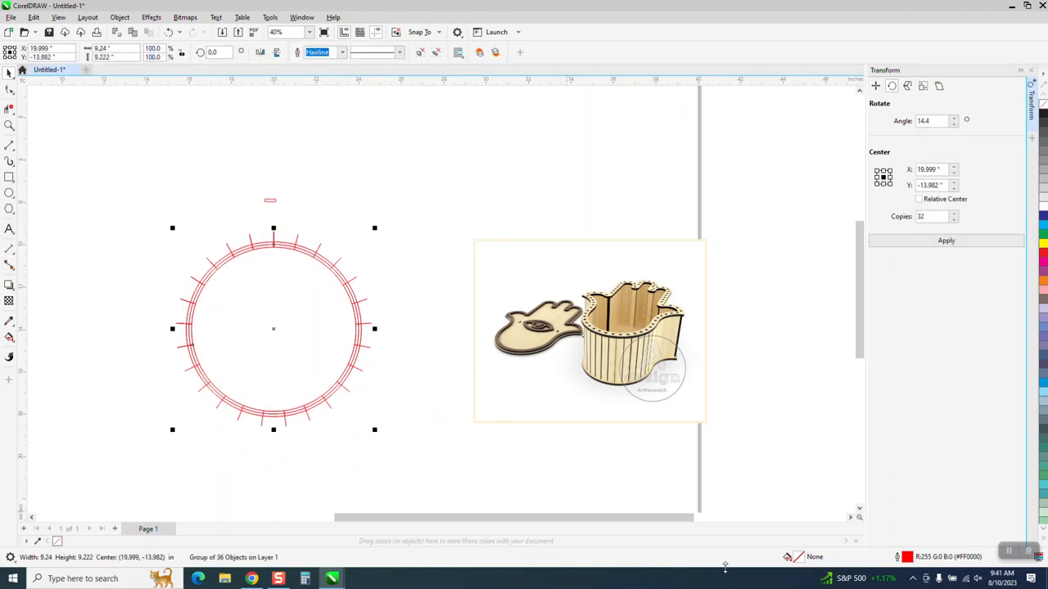
Set the nudge distance to 9 inches and move a duplicate of the circle group 18 inches to the left.
{"action": "left_click", "coordinate": [416, 254]}
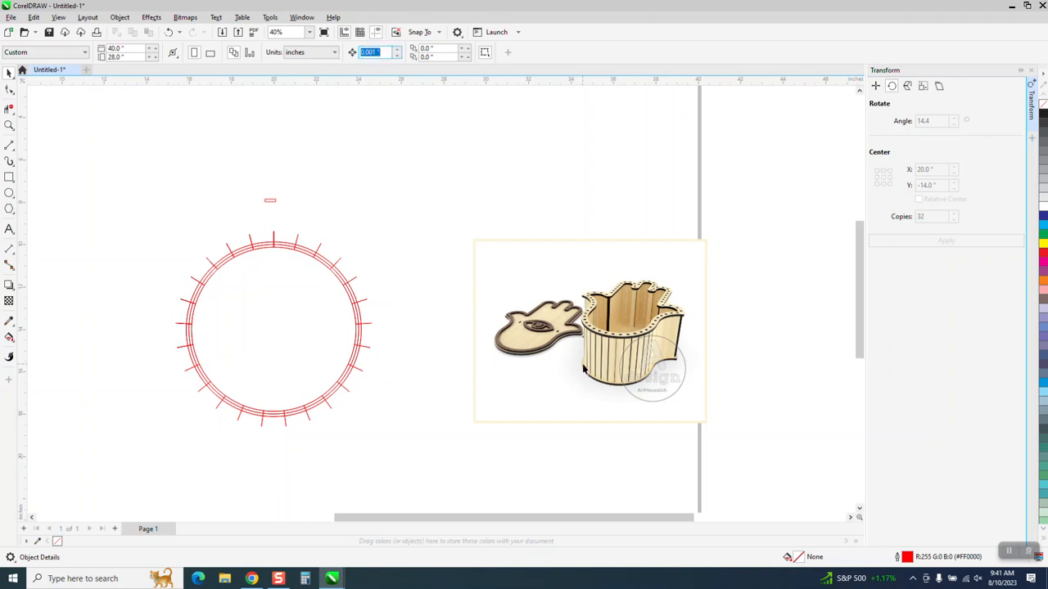
{"action": "type", "text": "9"}
{"action": "left_click", "coordinate": [357, 330]}
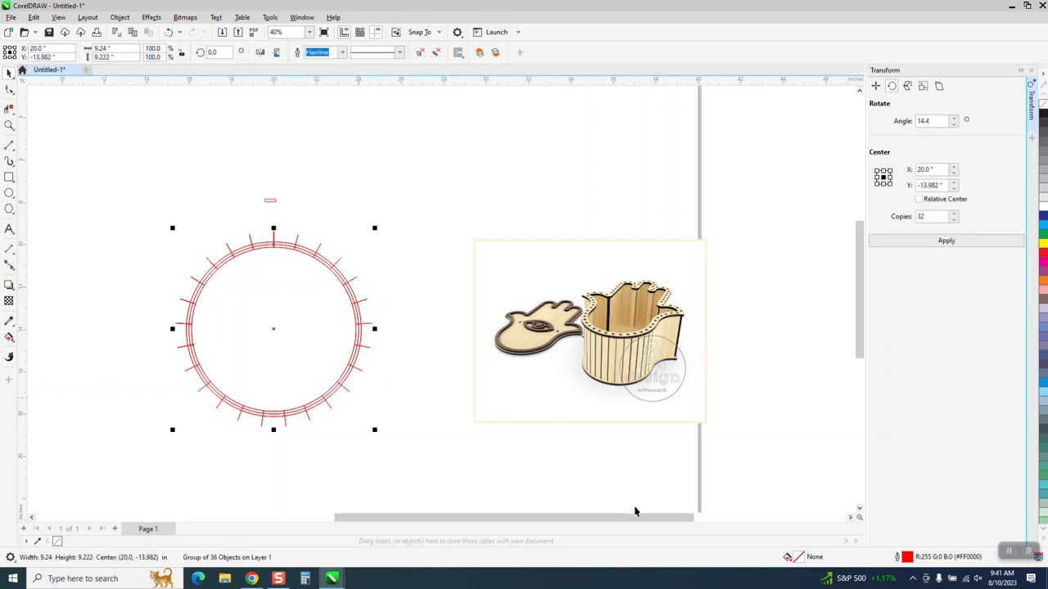
{"action": "key", "text": "KP_Add"}
{"action": "key", "text": "Left"}
{"action": "key", "text": "Left"}
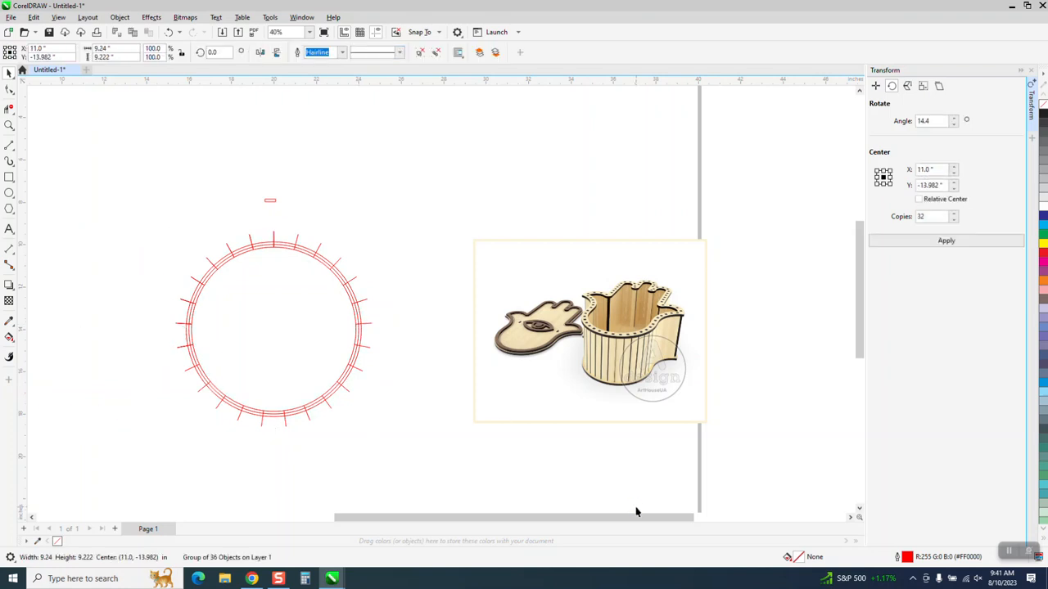
Center the small rectangle on the page, inside the circles.
{"action": "left_click", "coordinate": [9, 124]}
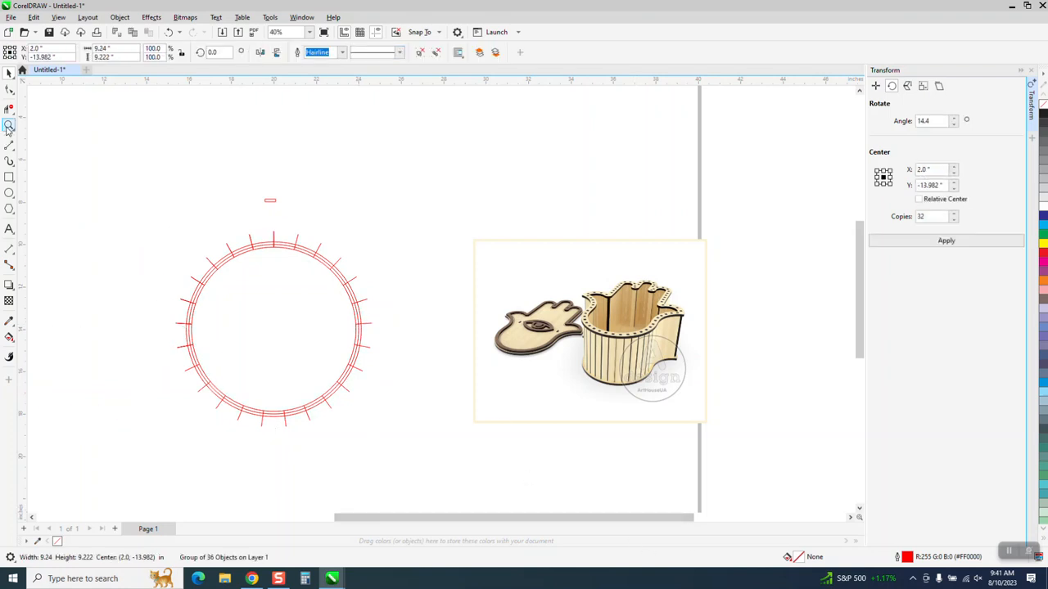
{"action": "left_click_drag", "start_coordinate": [229, 180], "coordinate": [462, 444]}
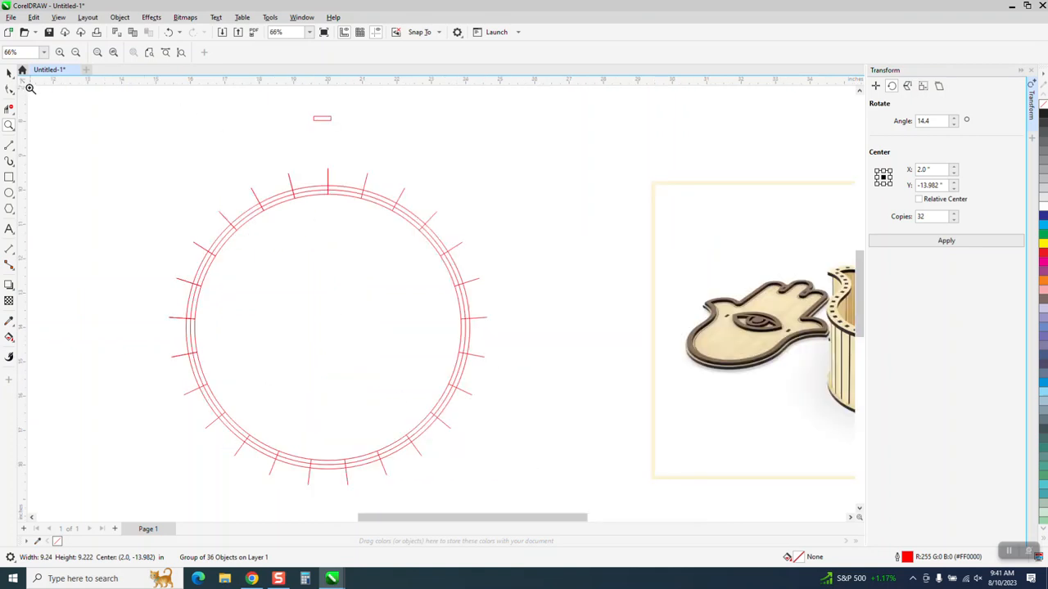
{"action": "left_click", "coordinate": [9, 72]}
{"action": "left_click", "coordinate": [328, 122]}
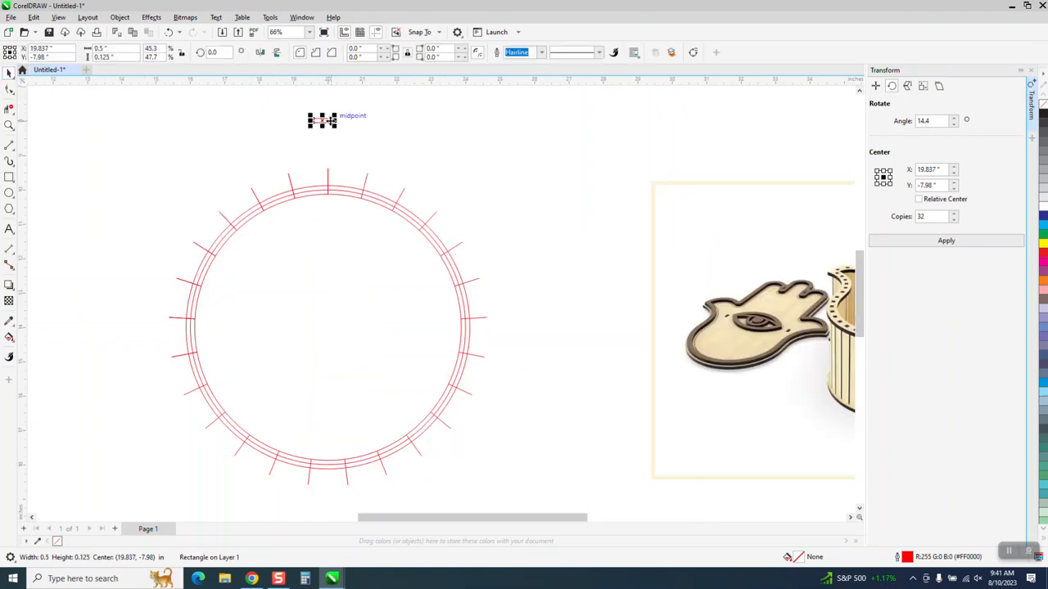
{"action": "key", "text": "p"}
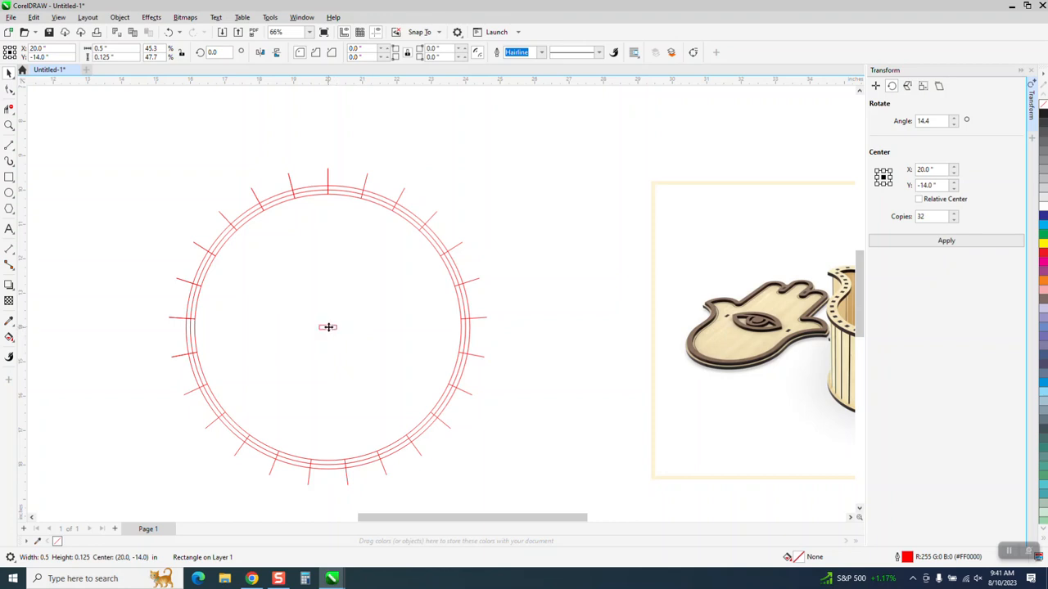
Move the small rectangle straight up so its center snaps to the middle circle at the vertical marker line.
{"action": "left_click_drag", "start_coordinate": [328, 327], "coordinate": [385, 229]}
{"action": "left_click", "coordinate": [16, 126]}
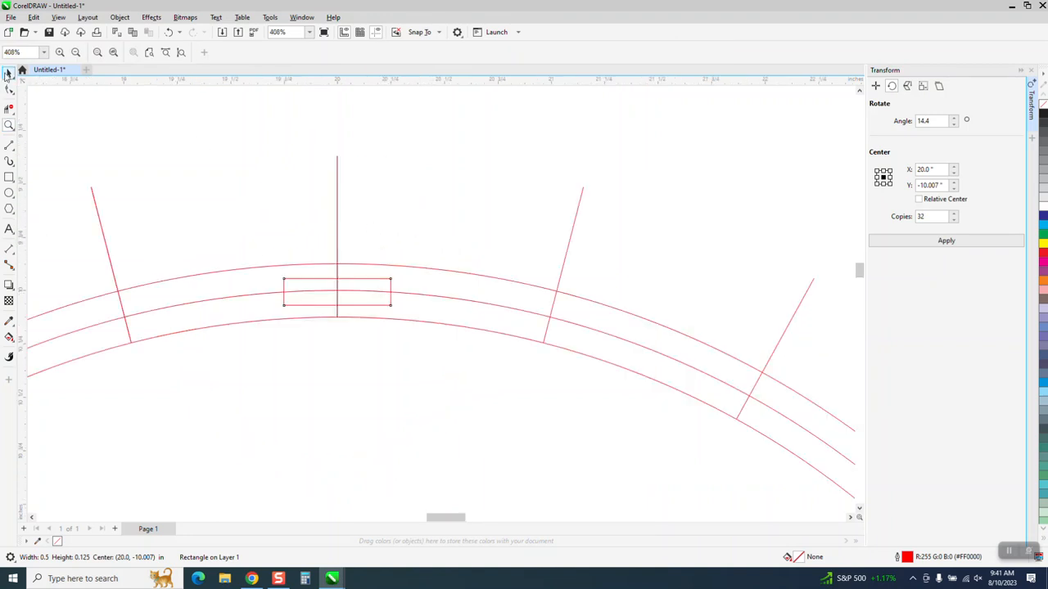
{"action": "left_click", "coordinate": [9, 72]}
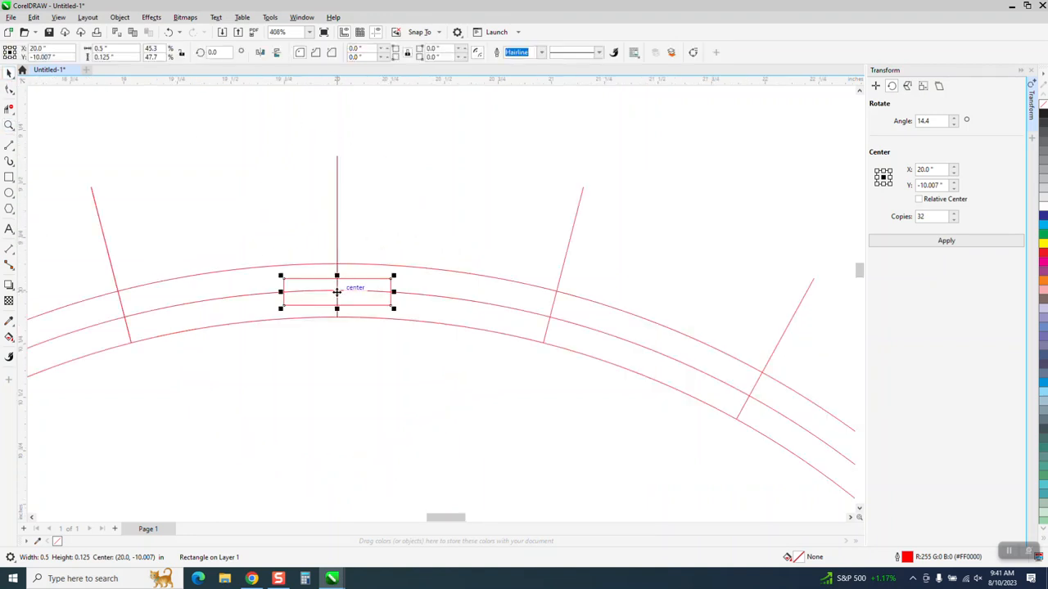
{"action": "left_click_drag", "start_coordinate": [336, 293], "coordinate": [337, 291]}
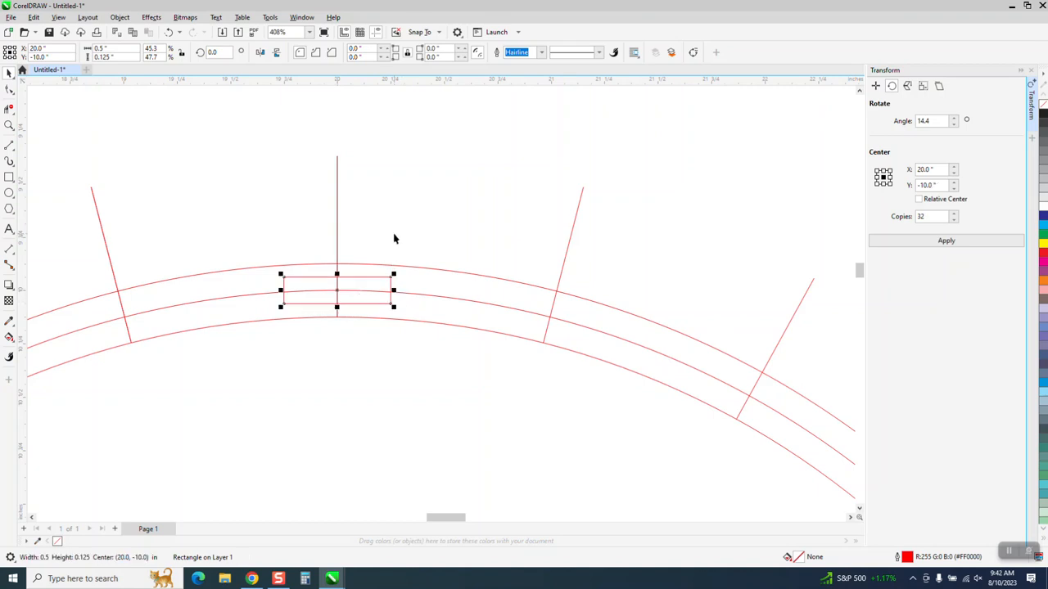
Move the small rectangle's center of rotation down to the center of the circles.
{"action": "scroll", "coordinate": [384, 229], "scroll_direction": "down", "scroll_amount": 2}
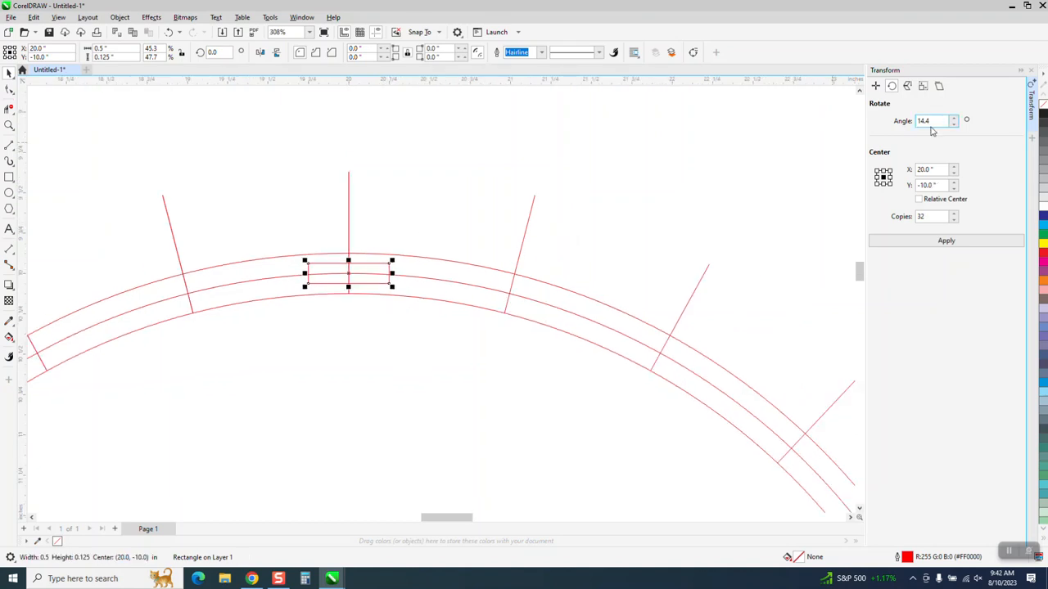
{"action": "scroll", "coordinate": [500, 132], "scroll_direction": "down", "scroll_amount": 5}
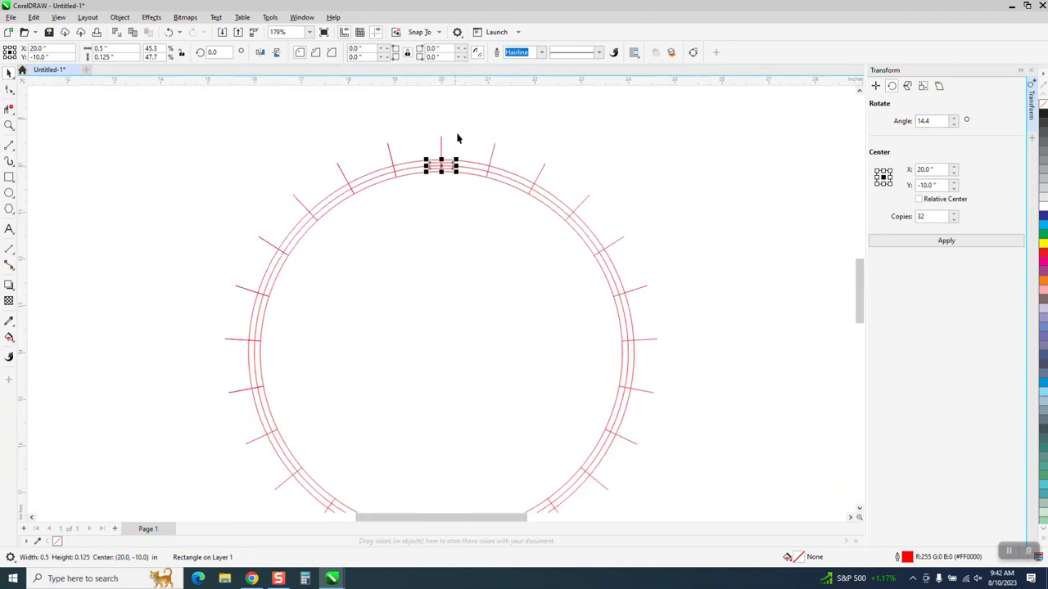
{"action": "left_click", "coordinate": [442, 166]}
{"action": "left_click_drag", "start_coordinate": [442, 166], "coordinate": [446, 354]}
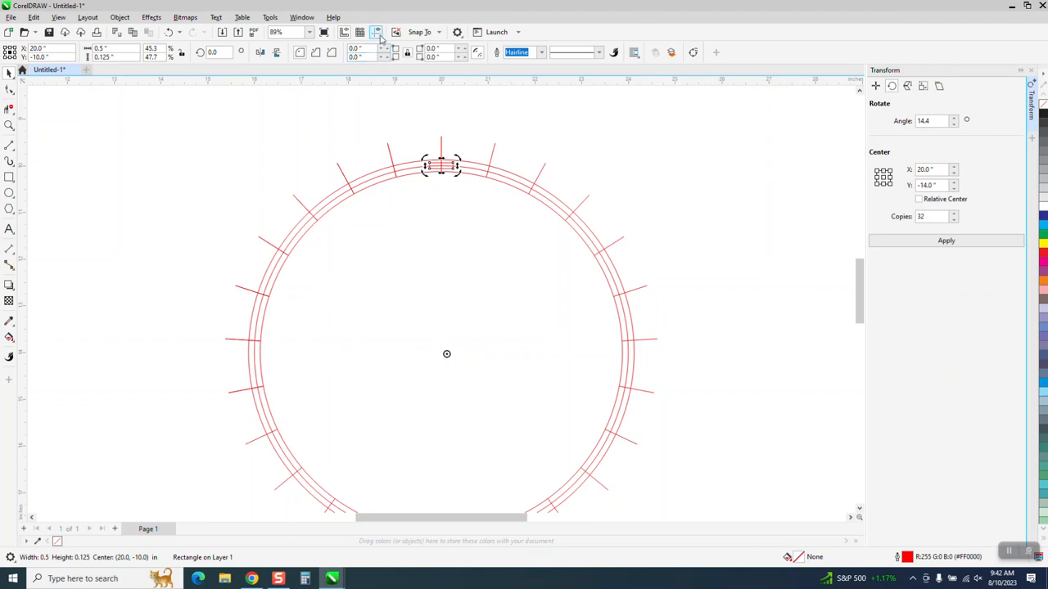
Add a horizontal and a vertical guideline and center both on the page to mark the circles' center.
{"action": "left_click", "coordinate": [401, 99]}
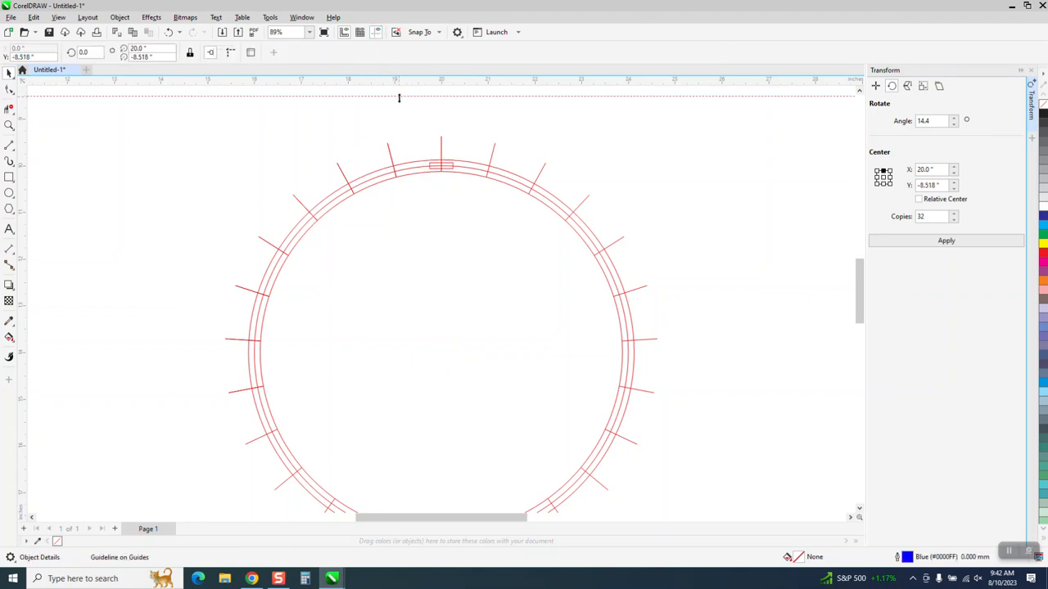
{"action": "left_click_drag", "start_coordinate": [397, 97], "coordinate": [401, 136]}
{"action": "key", "text": "p"}
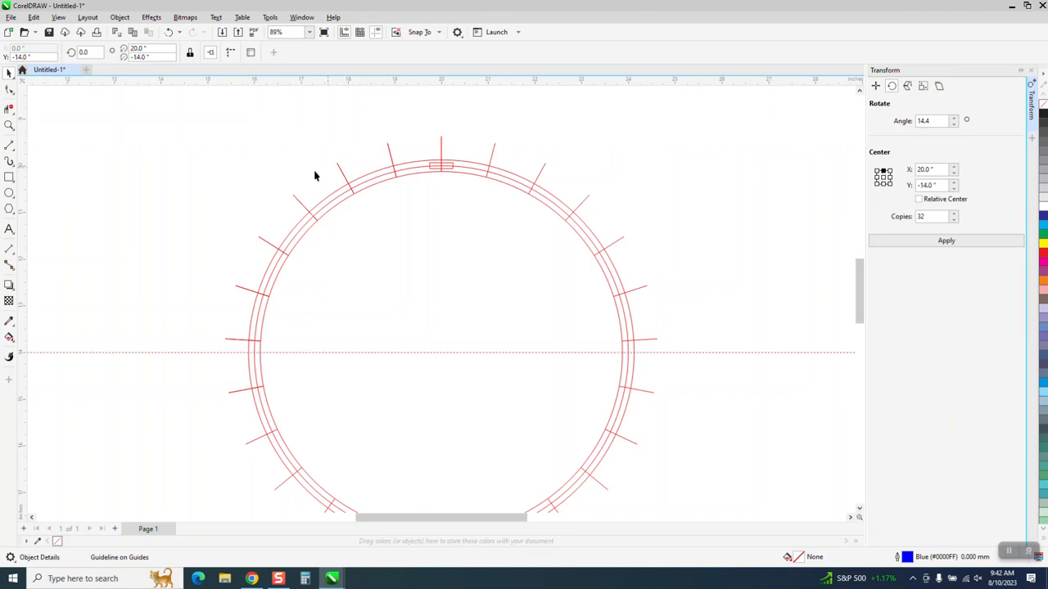
{"action": "left_click_drag", "start_coordinate": [25, 194], "coordinate": [118, 206]}
{"action": "key", "text": "p"}
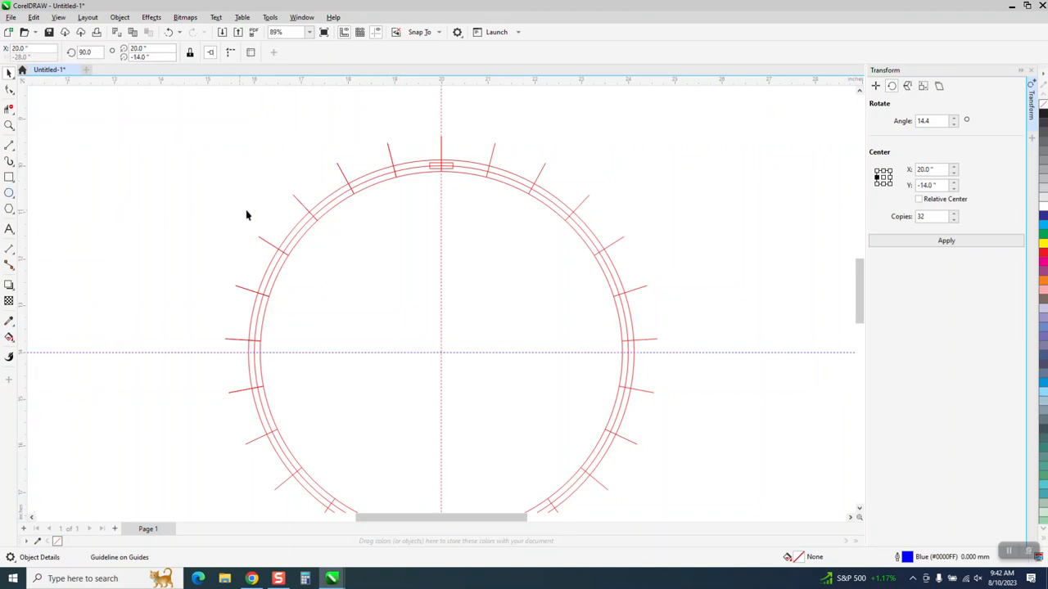
Rotate the small rectangle 7.2 degrees about the guideline intersection so it sits between two marker lines.
{"action": "left_click", "coordinate": [453, 167]}
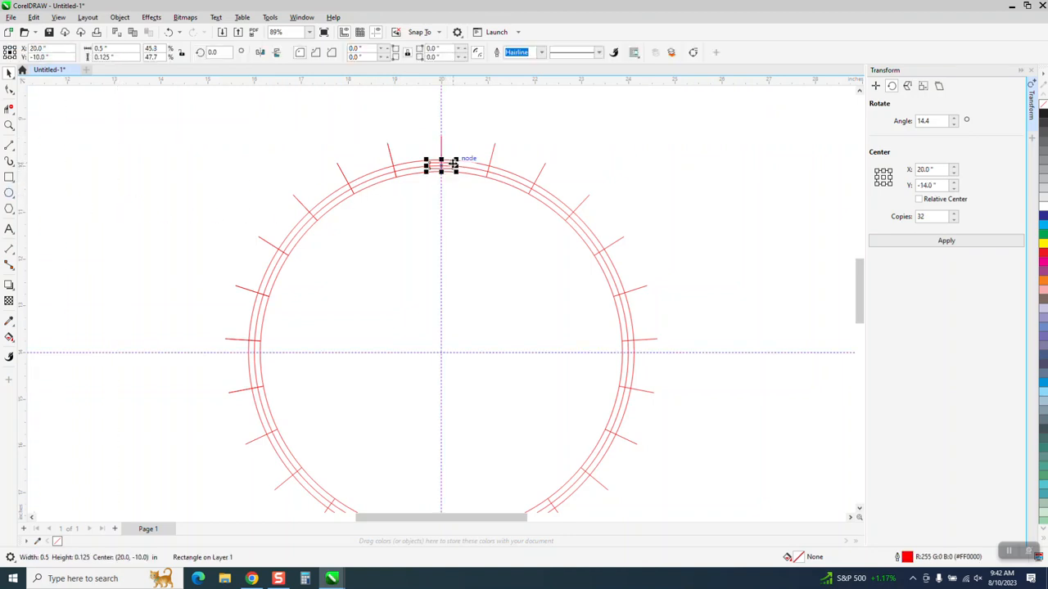
{"action": "left_click", "coordinate": [453, 168]}
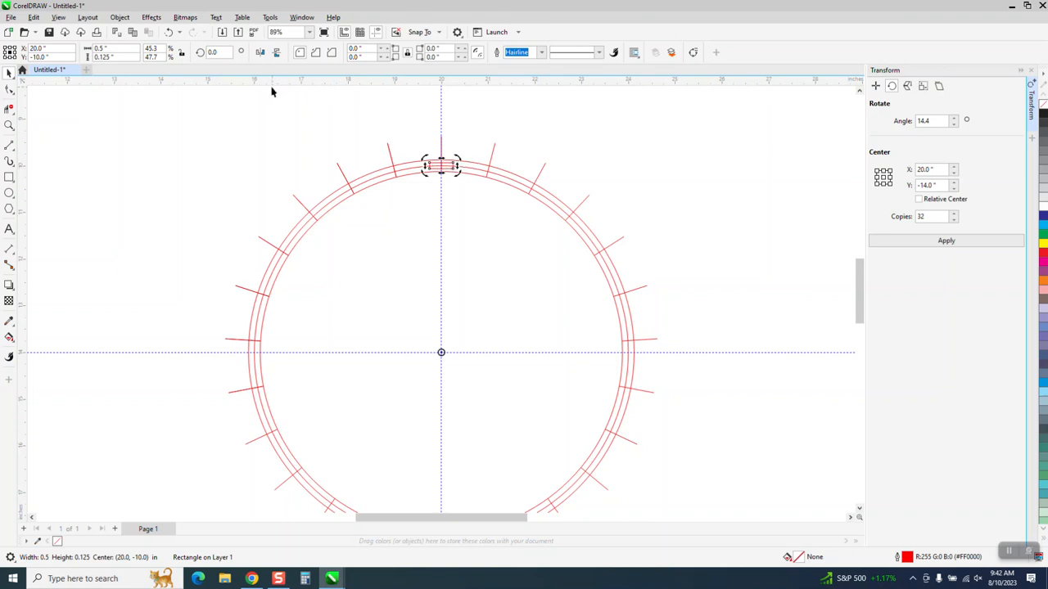
{"action": "left_click", "coordinate": [213, 52]}
{"action": "type", "text": "7.2"}
{"action": "key", "text": "Return"}
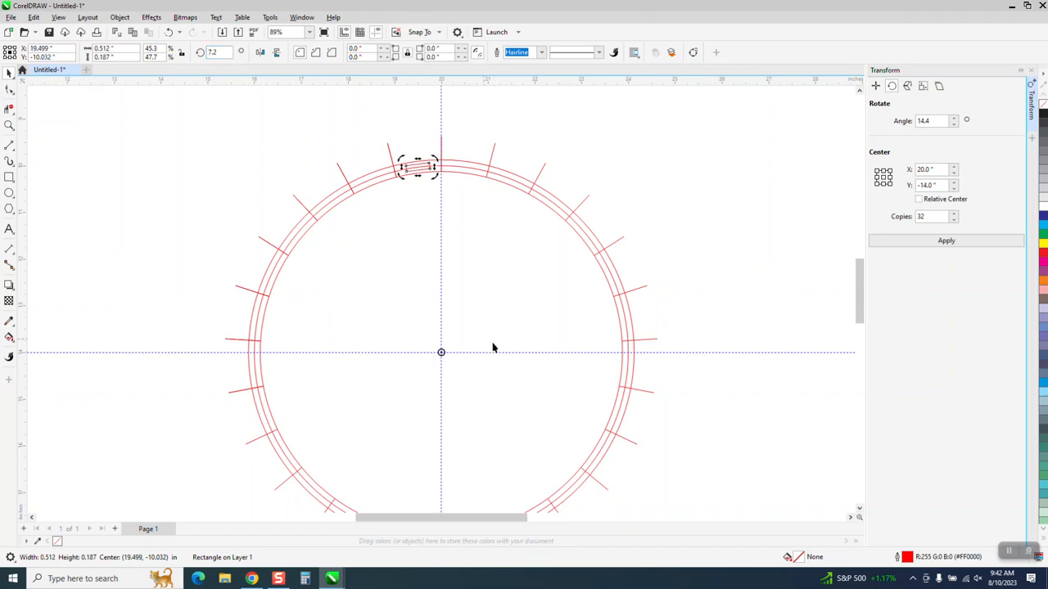
Duplicate the tilted rectangle in place and ready the copy for rotation about the circles' center.
{"action": "left_click", "coordinate": [432, 288]}
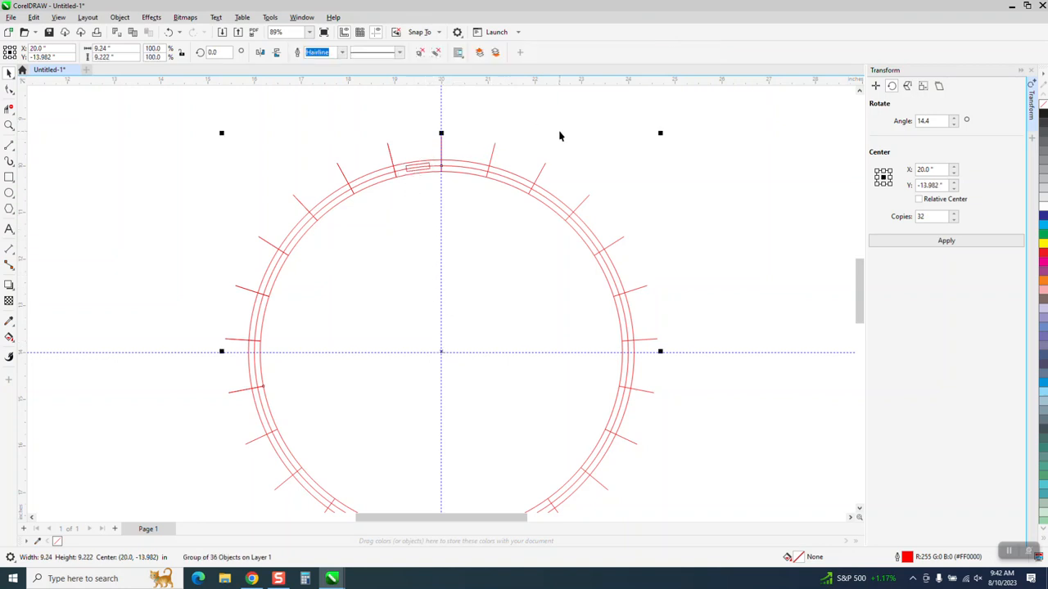
{"action": "left_click", "coordinate": [423, 147]}
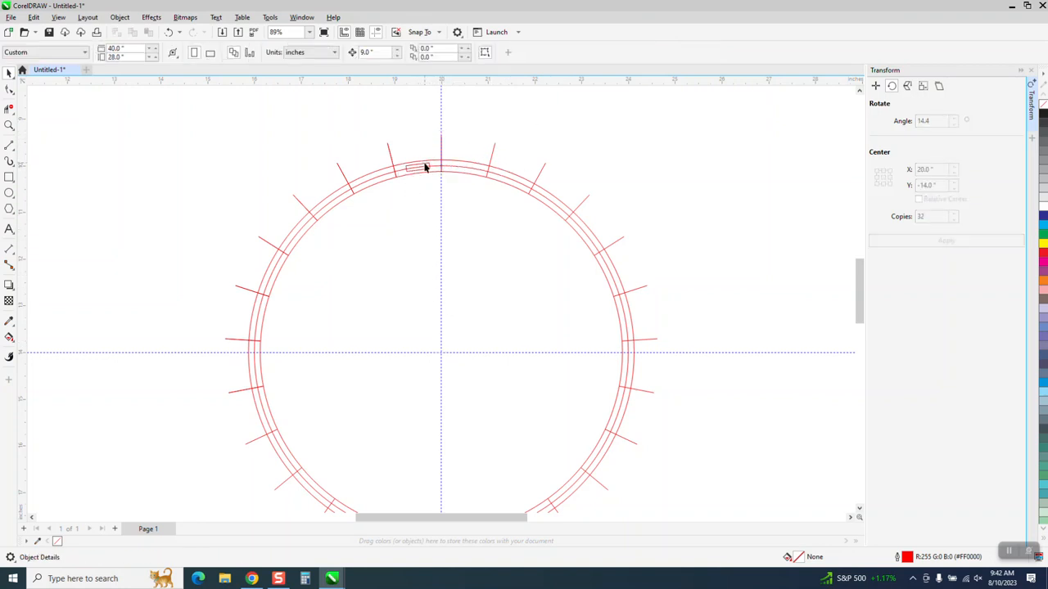
{"action": "left_click", "coordinate": [425, 167]}
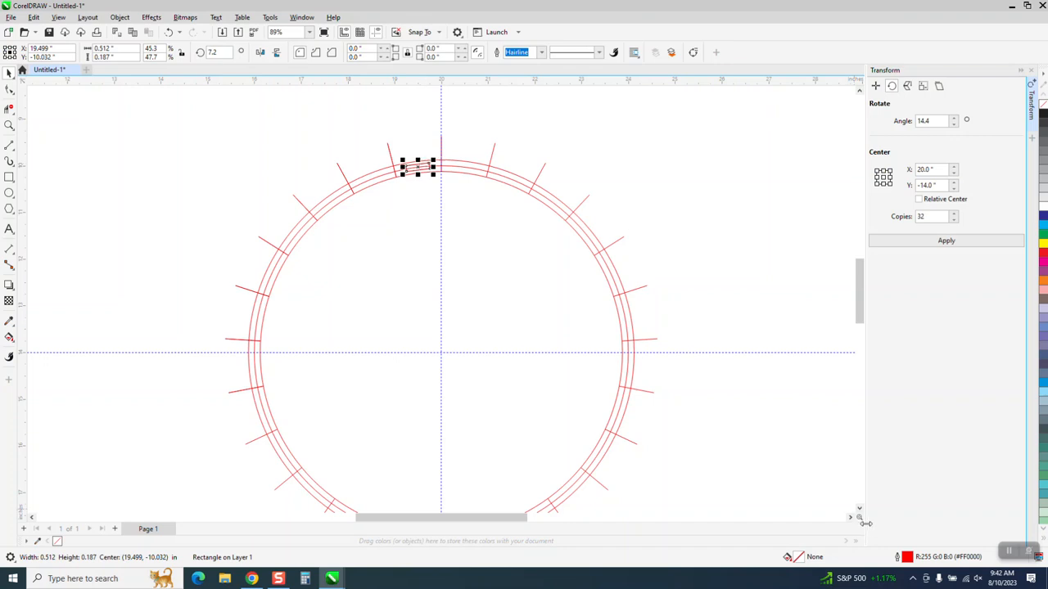
{"action": "left_click", "coordinate": [416, 170]}
Try setting the duplicate rectangle's rotation angle to 14.4 degrees.
{"action": "left_click", "coordinate": [210, 52]}
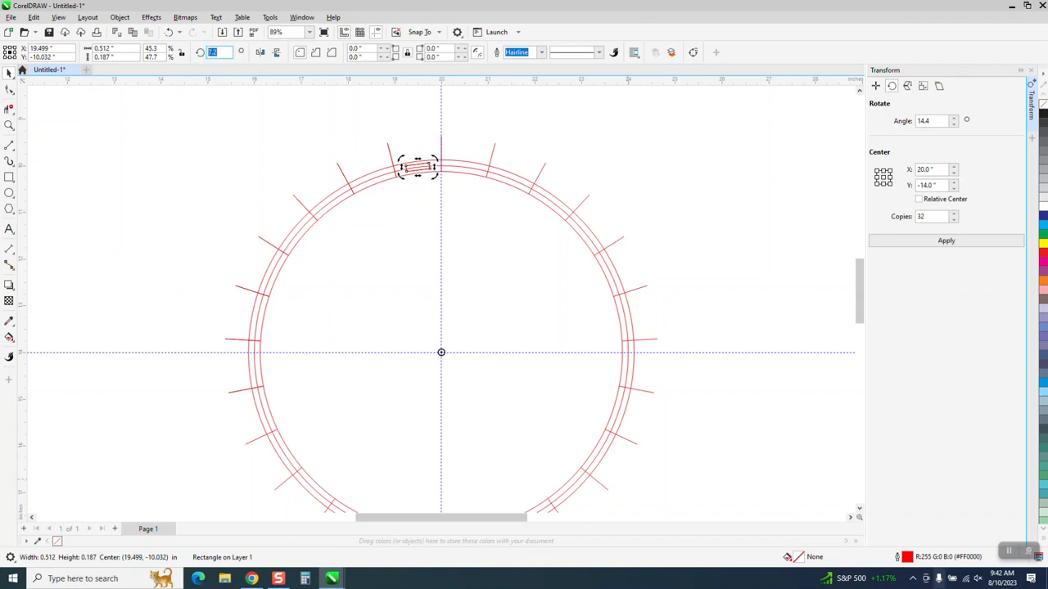
{"action": "type", "text": "14.4"}
{"action": "key", "text": "Return"}
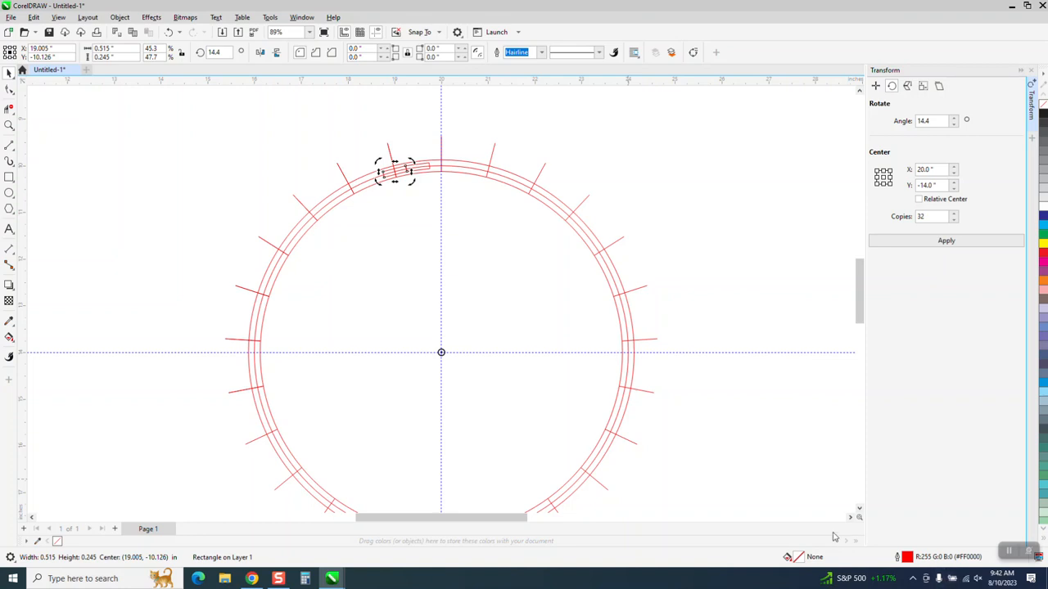
{"action": "left_click", "coordinate": [170, 31]}
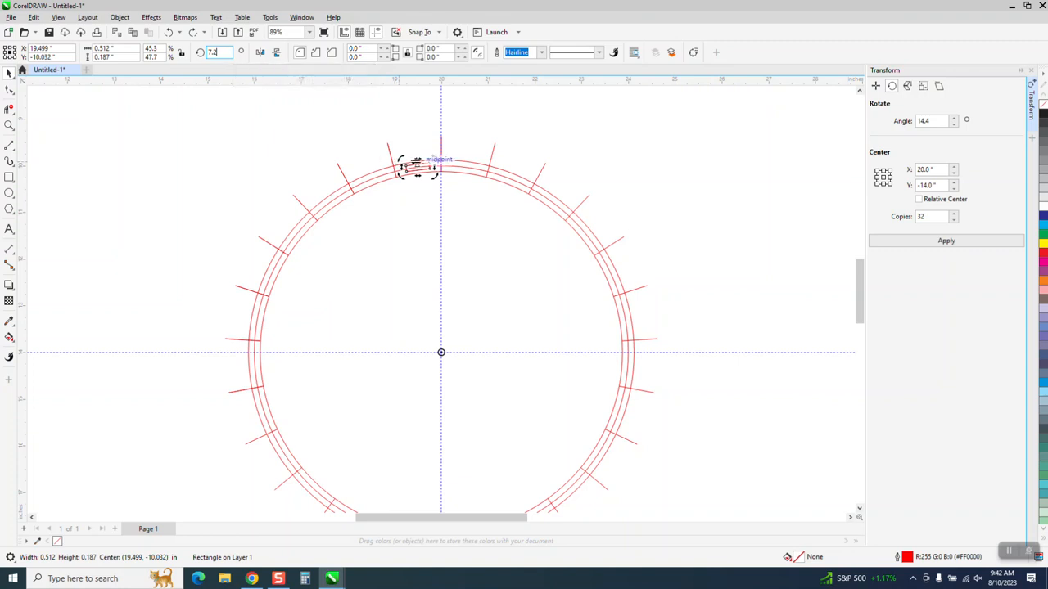
Rotate the duplicate rectangle about the guideline intersection into the next gap and set its rotation angle to 21.6 degrees.
{"action": "left_click_drag", "start_coordinate": [430, 160], "coordinate": [389, 166]}
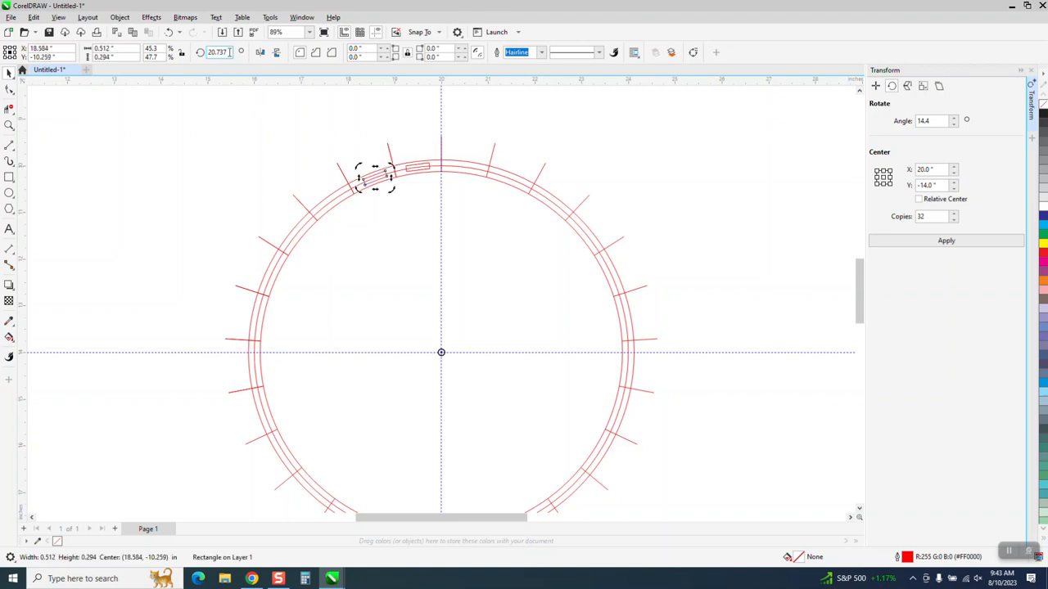
{"action": "double_click", "coordinate": [218, 51]}
{"action": "type", "text": "1.6"}
{"action": "key", "text": "Return"}
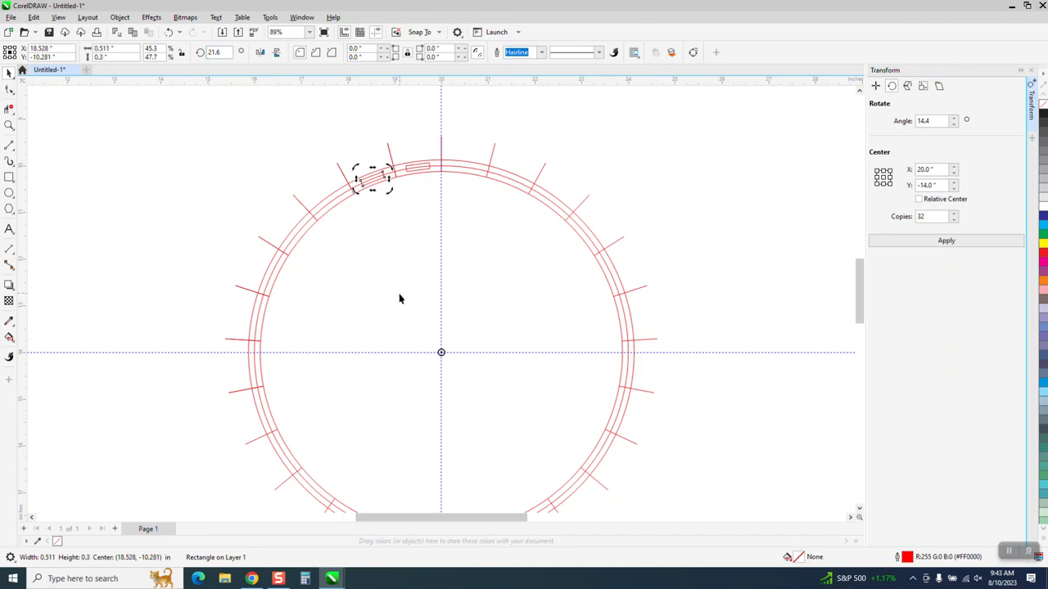
Try to create the third slot by repeating the last rotation from the second rectangle.
{"action": "key", "text": "ctrl+r"}
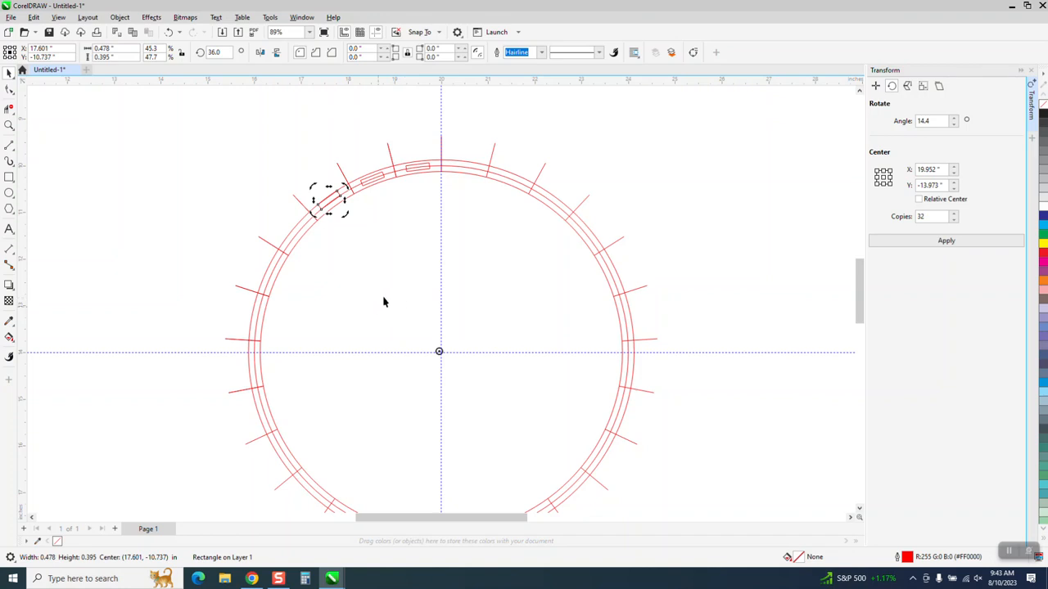
{"action": "left_click", "coordinate": [240, 162]}
{"action": "left_click", "coordinate": [327, 198]}
Create the third slot rectangle by rotating the second one a further 14.4 degrees, to 36 degrees, about the guideline intersection.
{"action": "left_click", "coordinate": [369, 187]}
{"action": "left_click", "coordinate": [368, 185]}
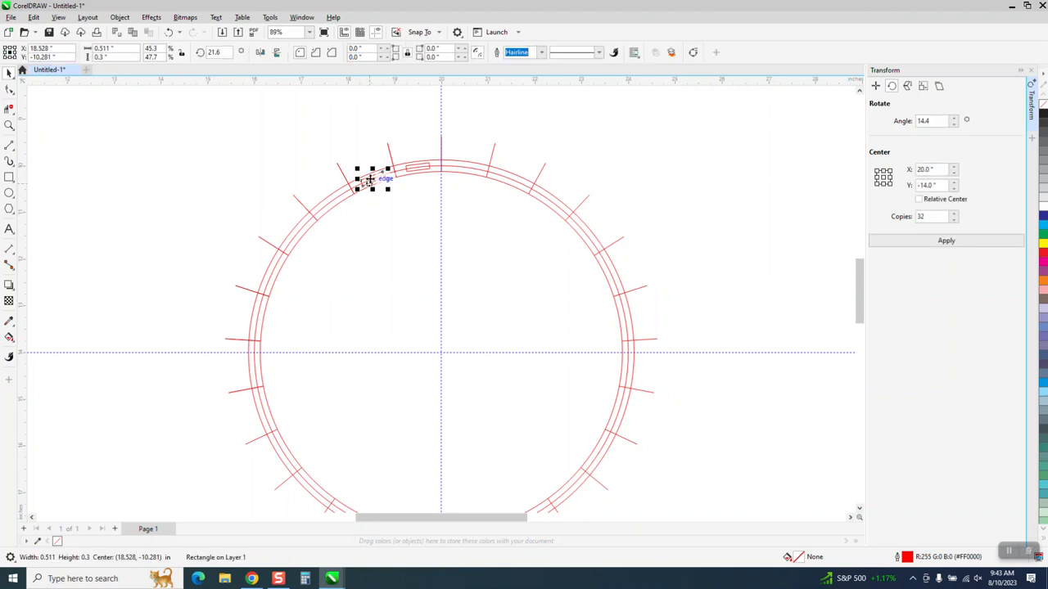
{"action": "left_click", "coordinate": [372, 179]}
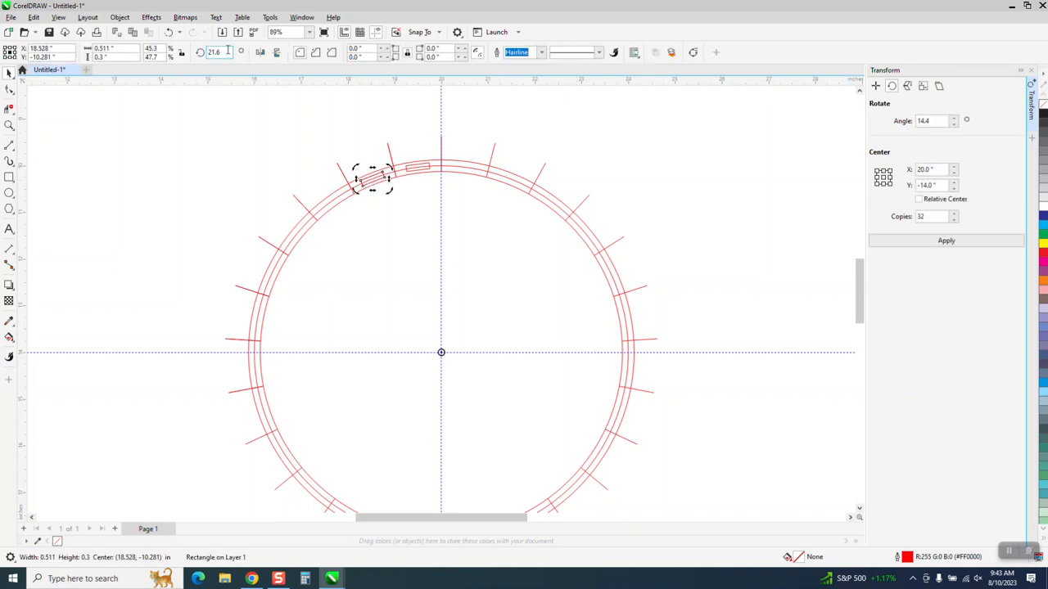
{"action": "type", "text": "+14.4"}
{"action": "key", "text": "Return"}
Repeat the 14.4 degree rotated duplicate around the circle until every gap between marker lines holds a slot.
{"action": "key", "text": "ctrl+r"}
{"action": "key", "text": "ctrl+r"}
{"action": "key", "text": "ctrl+r"}
{"action": "key", "text": "ctrl+r"}
{"action": "key", "text": "ctrl+r"}
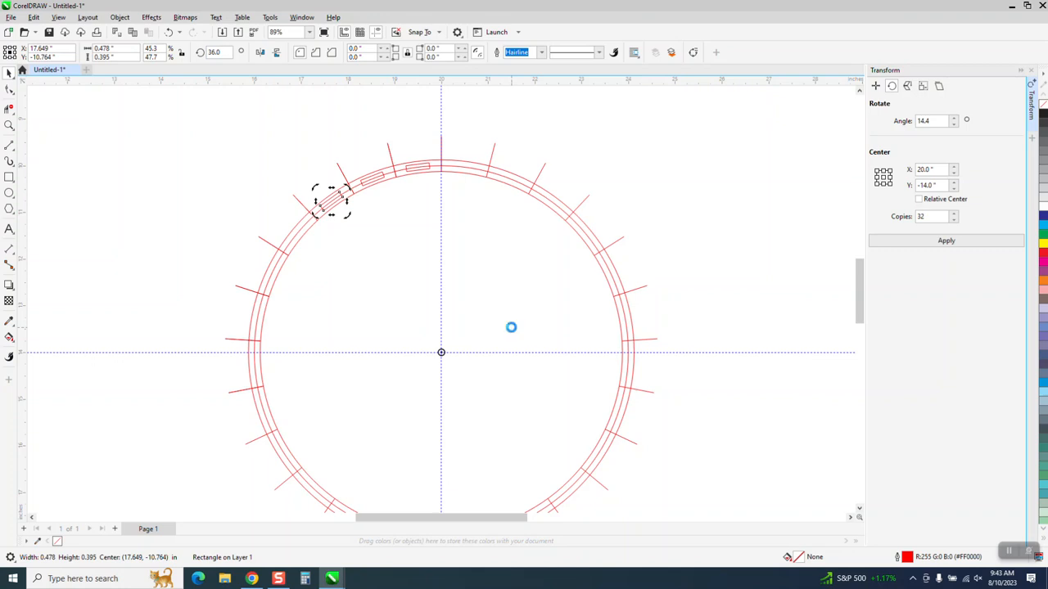
{"action": "key", "text": "ctrl+r"}
{"action": "key", "text": "ctrl+r"}
{"action": "key", "text": "ctrl+r"}
{"action": "key", "text": "ctrl+r"}
{"action": "key", "text": "ctrl+r"}
{"action": "key", "text": "ctrl+r"}
{"action": "key", "text": "ctrl+r"}
{"action": "key", "text": "ctrl+r"}
{"action": "key", "text": "ctrl+r"}
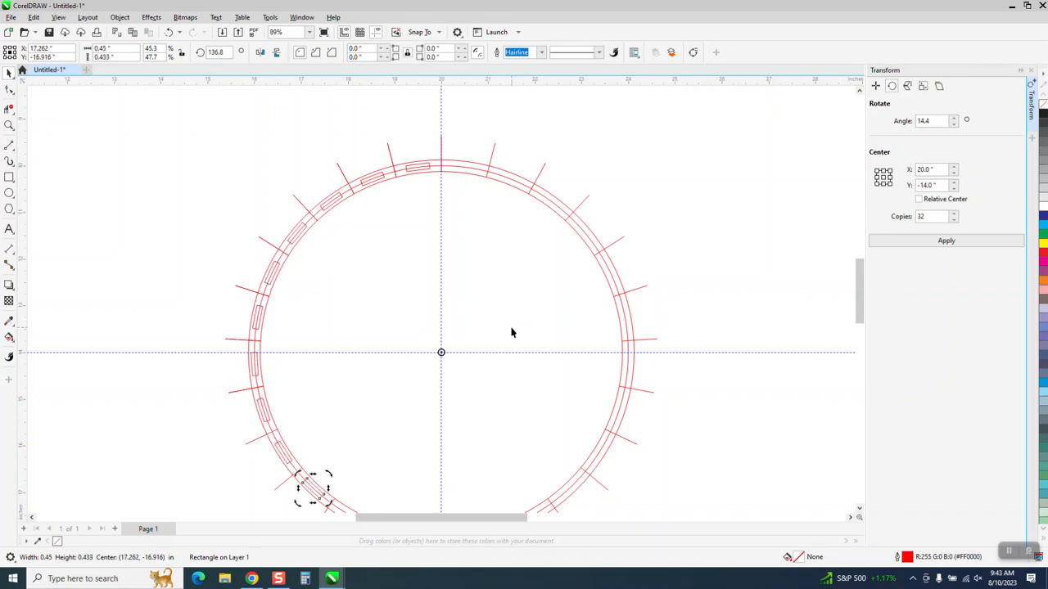
{"action": "key", "text": "ctrl+r"}
{"action": "key", "text": "ctrl+r"}
{"action": "key", "text": "ctrl+r"}
{"action": "key", "text": "ctrl+r"}
{"action": "key", "text": "ctrl+r"}
{"action": "key", "text": "ctrl+r"}
{"action": "key", "text": "ctrl+r"}
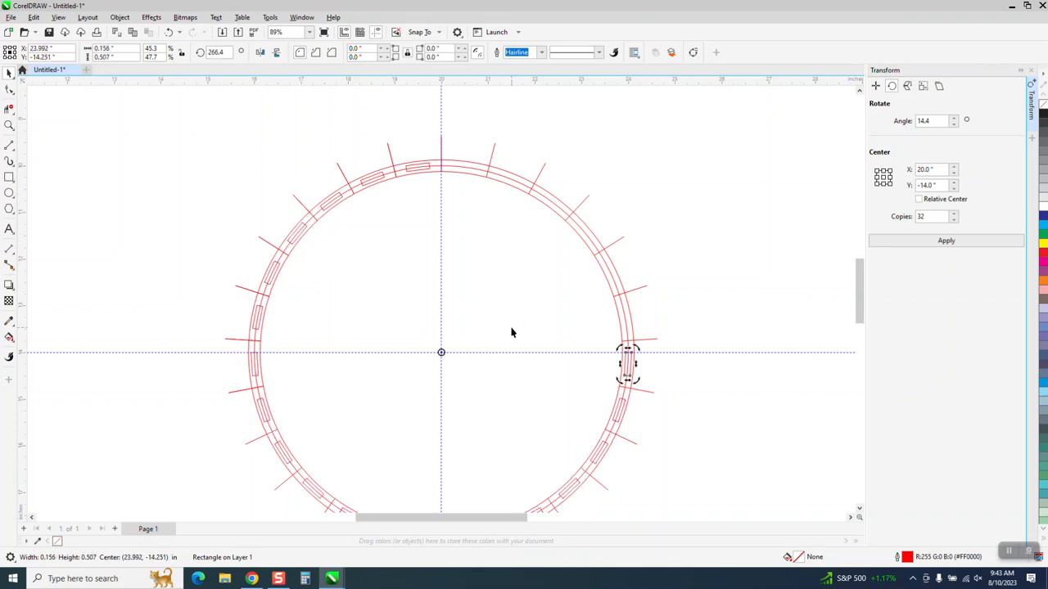
{"action": "key", "text": "ctrl+r"}
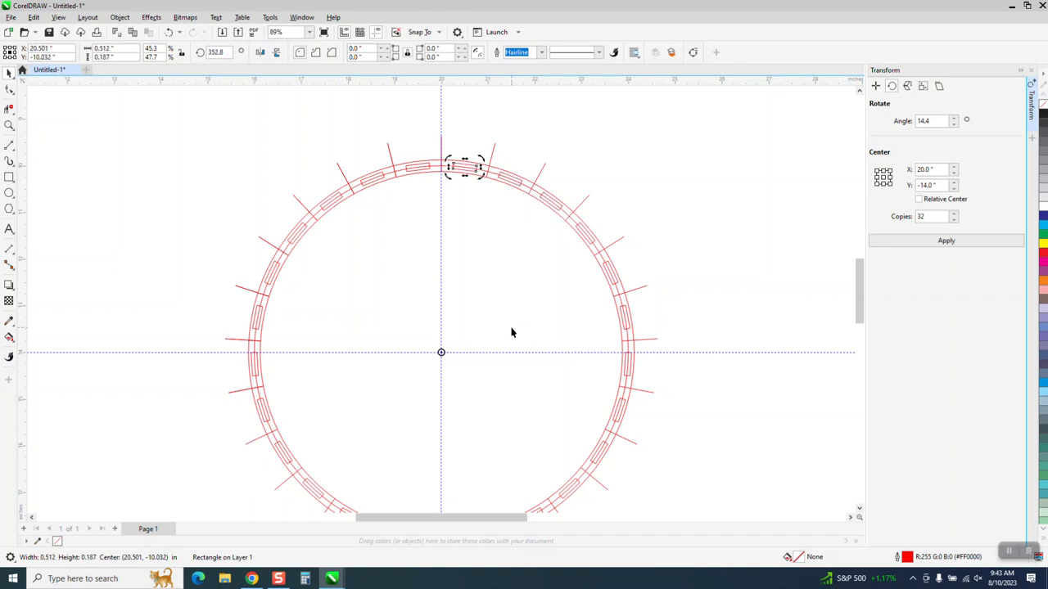
Nudge the grouped circles and marker lines down twice, 18 inches in total, leaving the ring of slots in place.
{"action": "scroll", "coordinate": [558, 267], "scroll_direction": "down", "scroll_amount": 2}
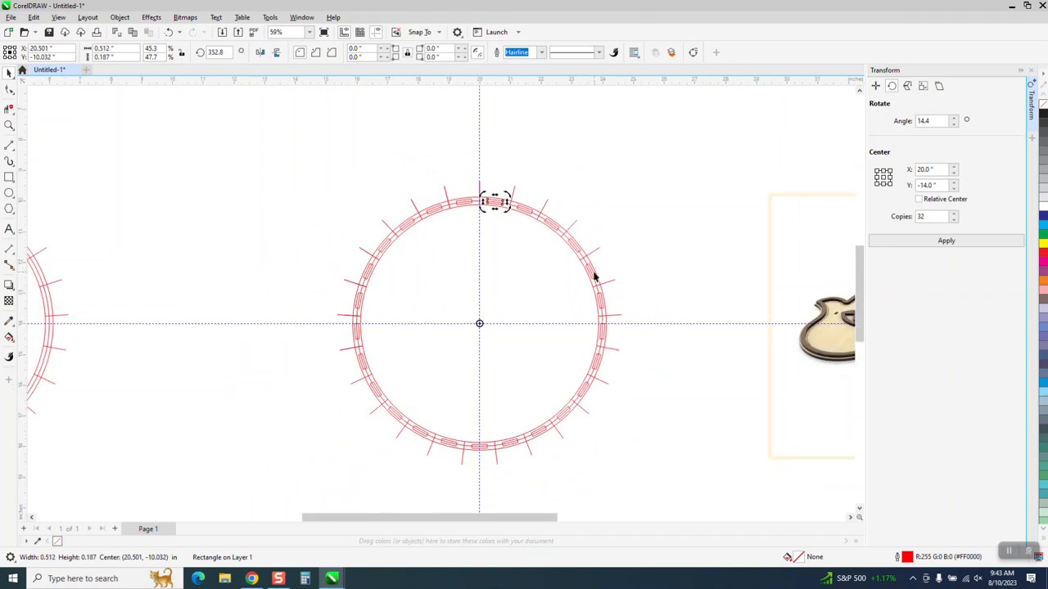
{"action": "left_click", "coordinate": [592, 273]}
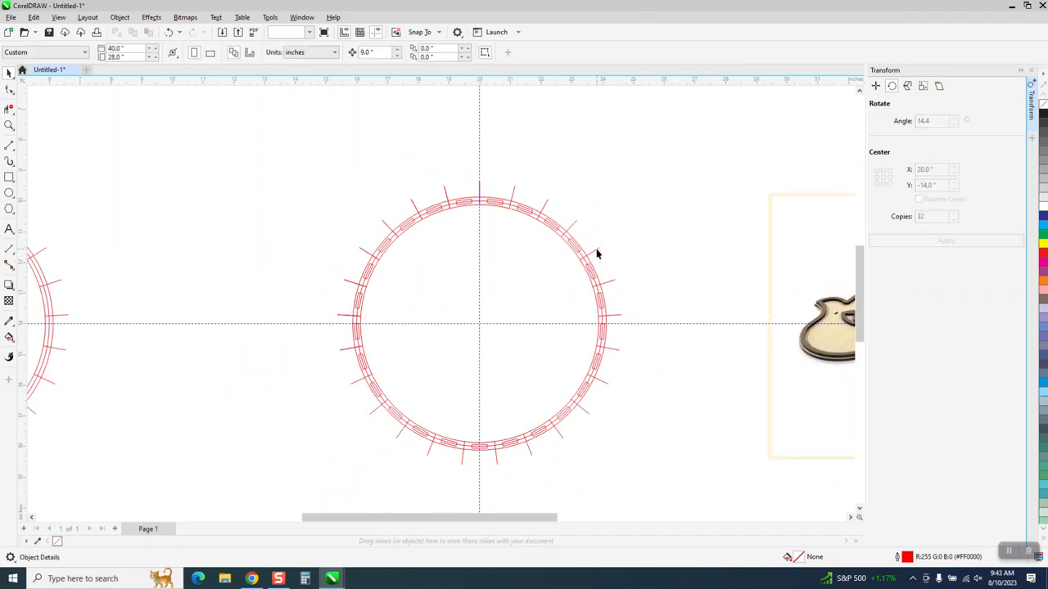
{"action": "left_click", "coordinate": [598, 249]}
{"action": "key", "text": "Down"}
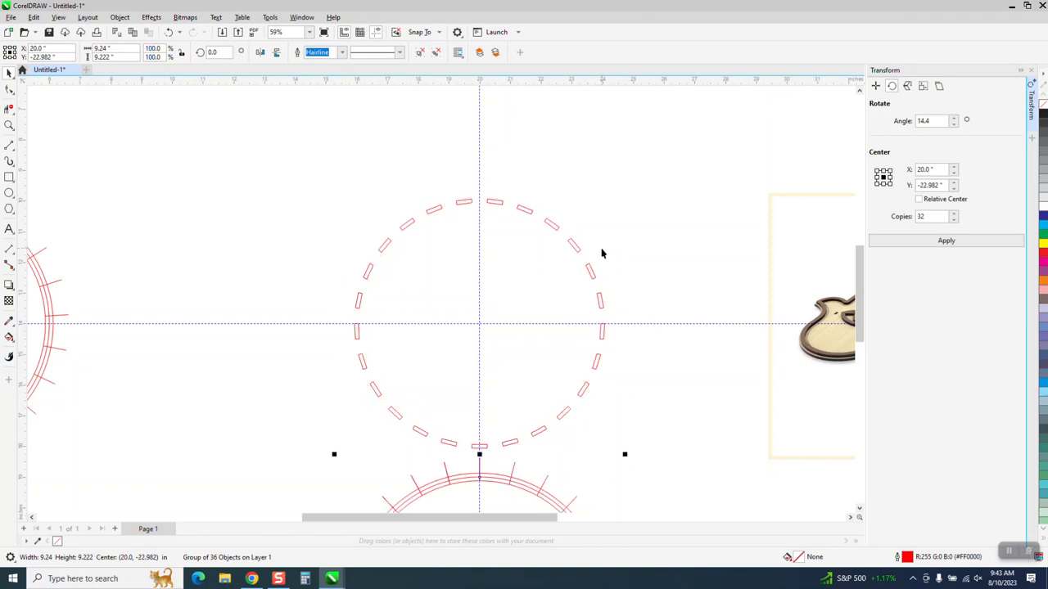
{"action": "key", "text": "Down"}
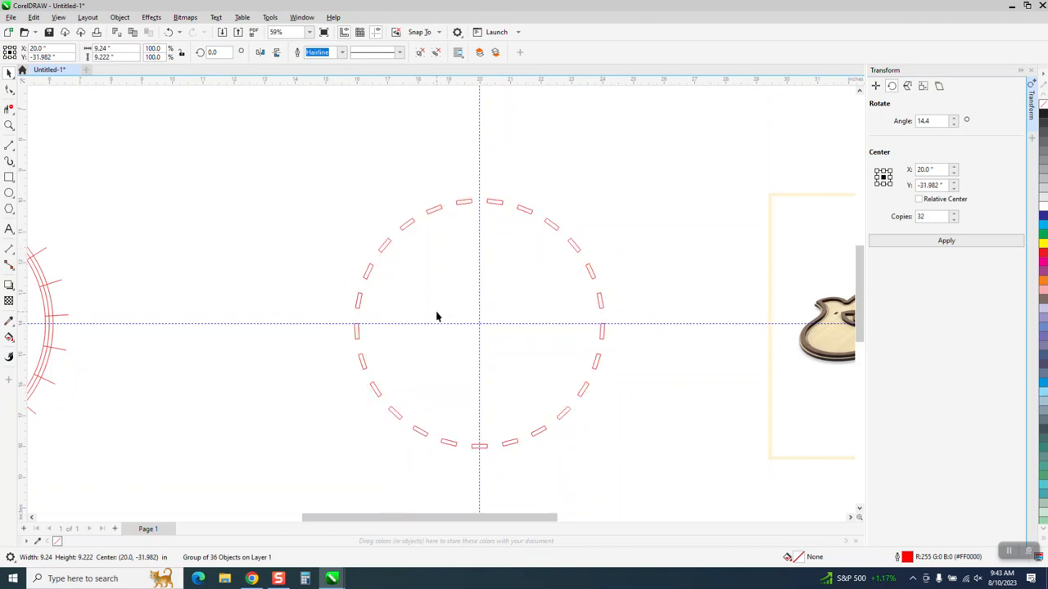
Ungroup the spare copy of the circles and marker lines beside the slot ring.
{"action": "scroll", "coordinate": [436, 316], "scroll_direction": "down", "scroll_amount": 3}
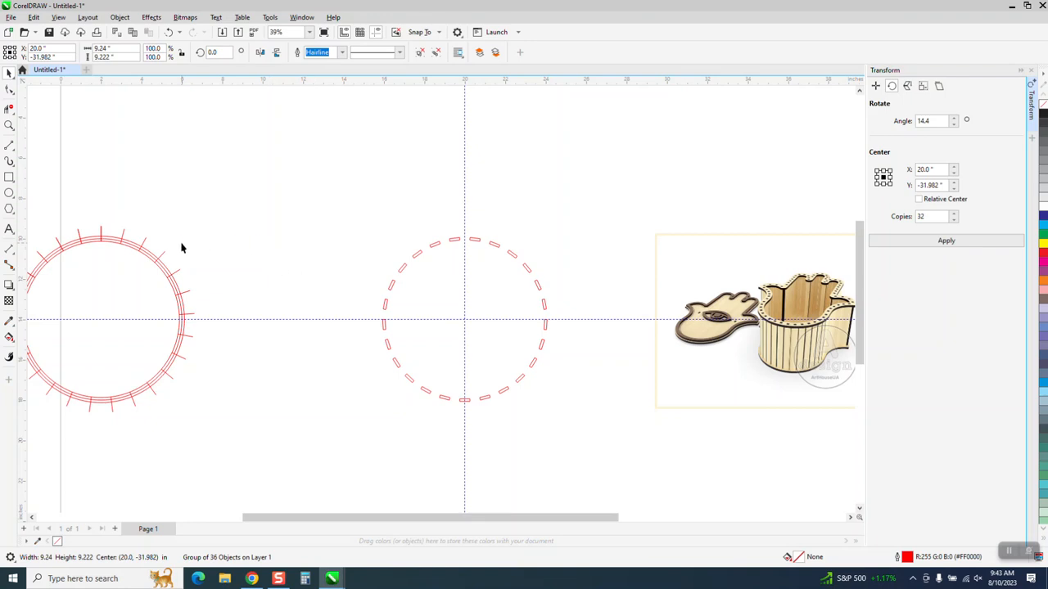
{"action": "left_click", "coordinate": [9, 126]}
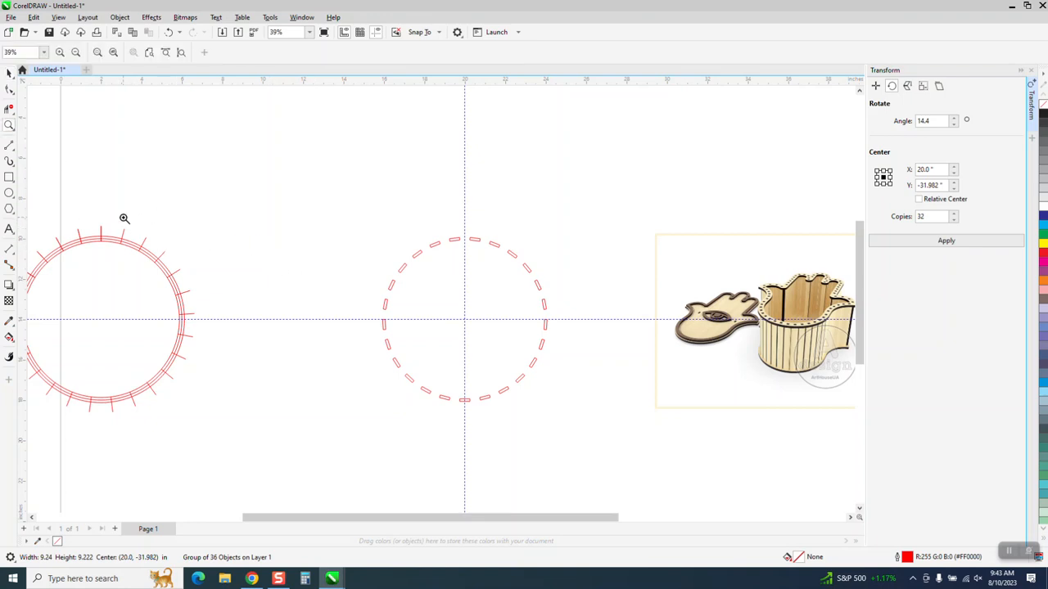
{"action": "scroll", "coordinate": [210, 123], "scroll_direction": "down", "scroll_amount": 2}
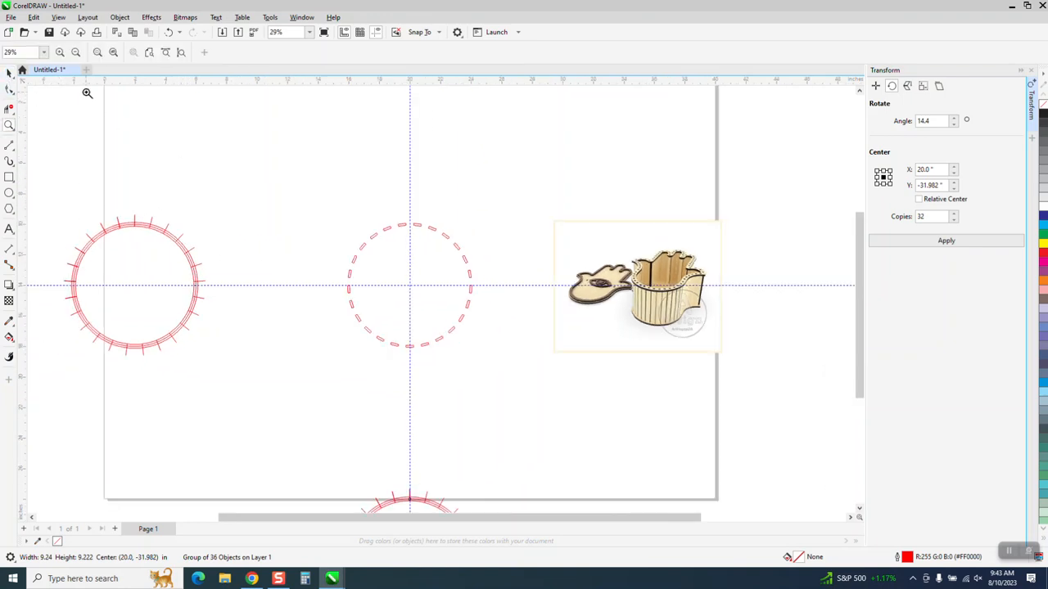
{"action": "left_click", "coordinate": [11, 74]}
{"action": "left_click_drag", "start_coordinate": [218, 185], "coordinate": [168, 397]}
{"action": "left_click", "coordinate": [120, 18]}
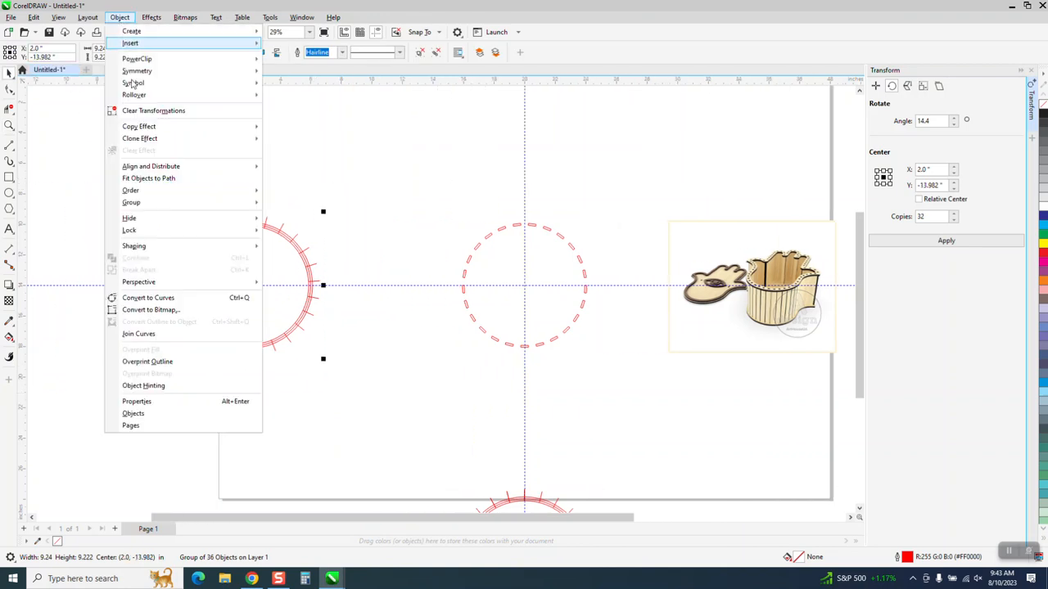
{"action": "mouse_move", "coordinate": [215, 203]}
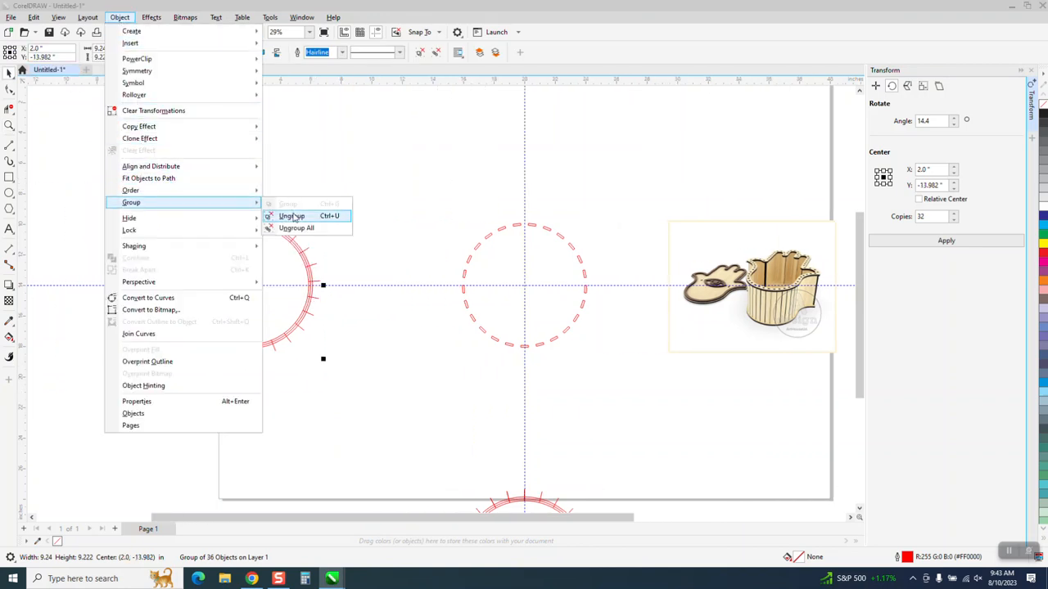
{"action": "left_click", "coordinate": [292, 215]}
{"action": "key", "text": "Escape"}
Center the outermost circle of the ungrouped copy on the page so it surrounds the slots.
{"action": "left_click", "coordinate": [288, 238]}
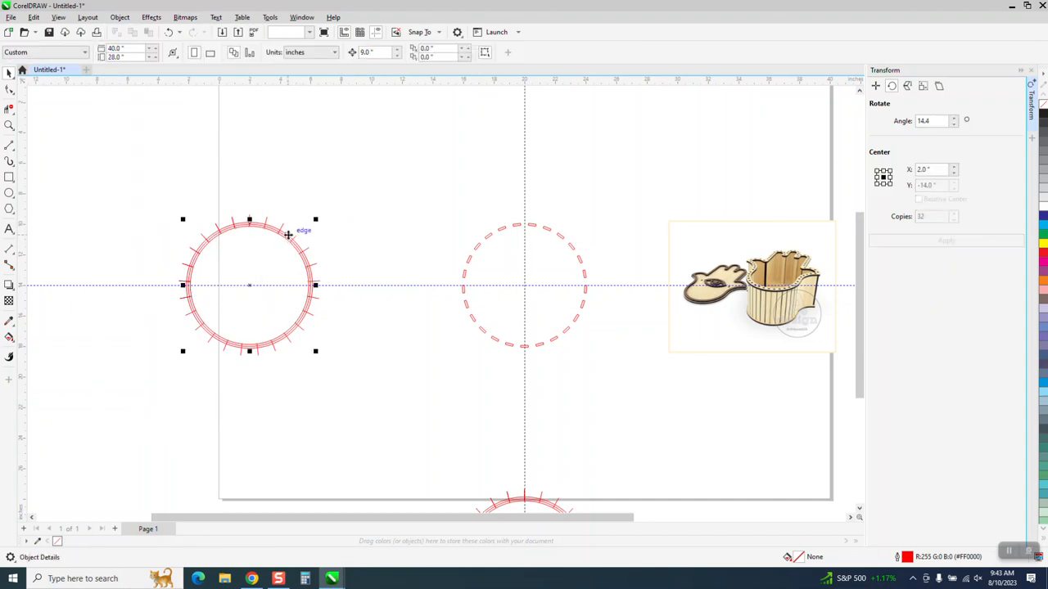
{"action": "right_click", "coordinate": [289, 233]}
{"action": "left_click", "coordinate": [295, 233]}
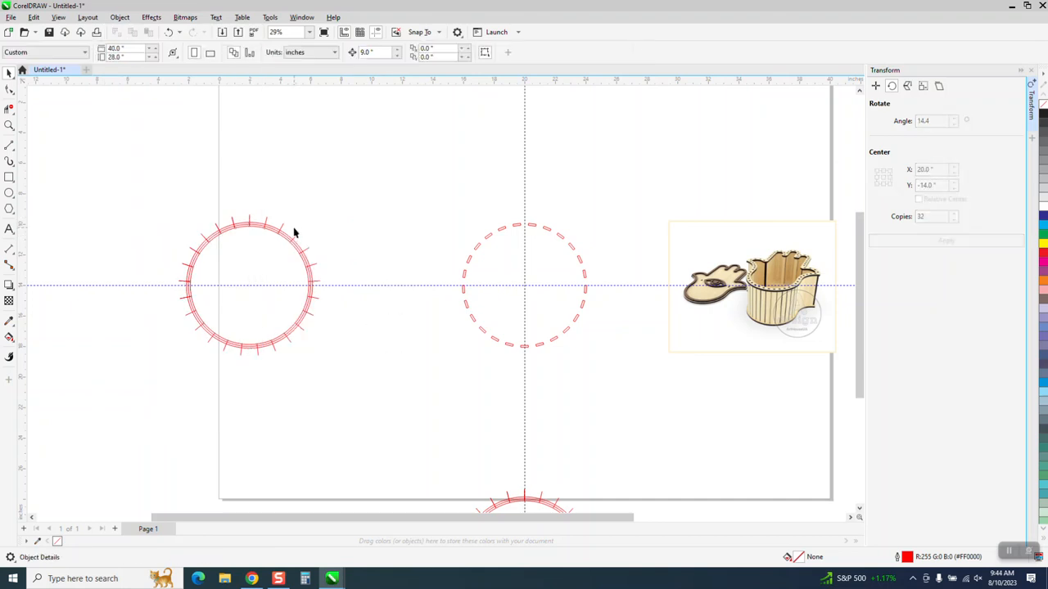
{"action": "key", "text": "p"}
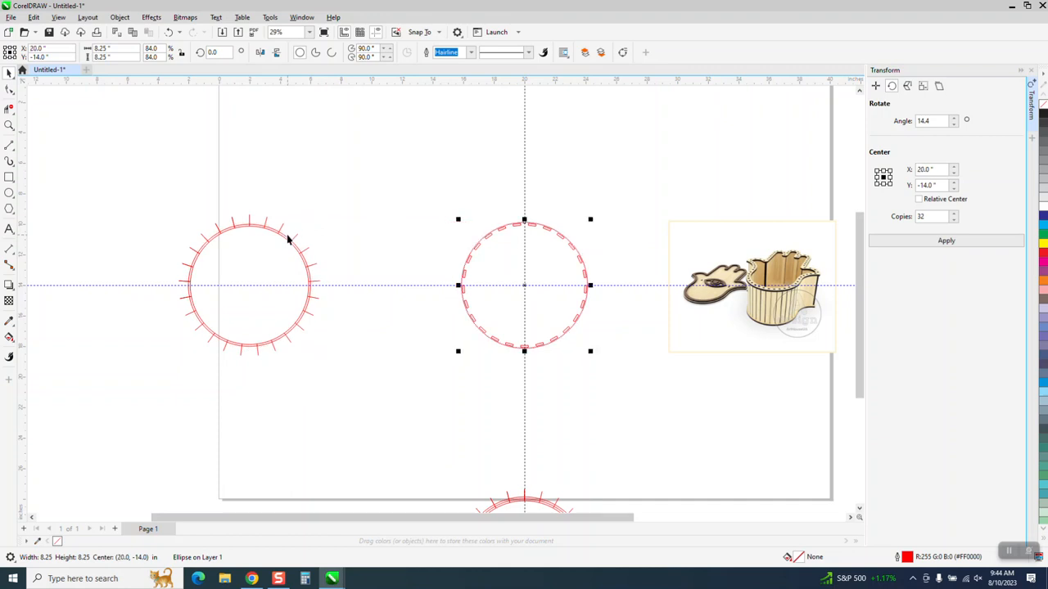
Center the innermost circle of the ungrouped copy on the page inside the ring of slots.
{"action": "right_click", "coordinate": [287, 235]}
{"action": "left_click", "coordinate": [264, 211]}
{"action": "left_click", "coordinate": [271, 232]}
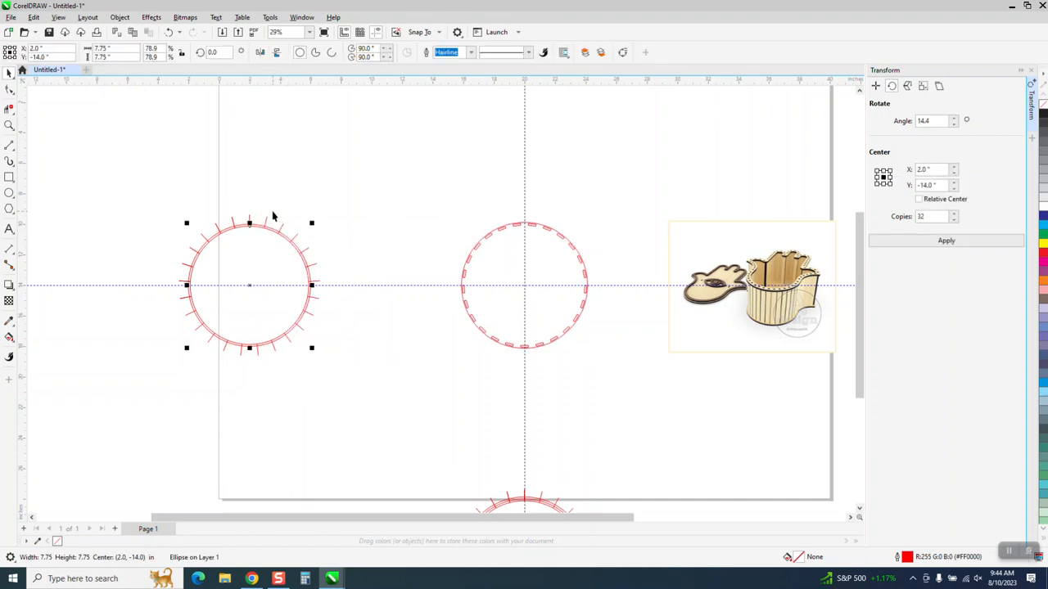
{"action": "key", "text": "p"}
Try setting the outer circle's width to 8.4 inches to widen the margin around the slots.
{"action": "left_click", "coordinate": [9, 125]}
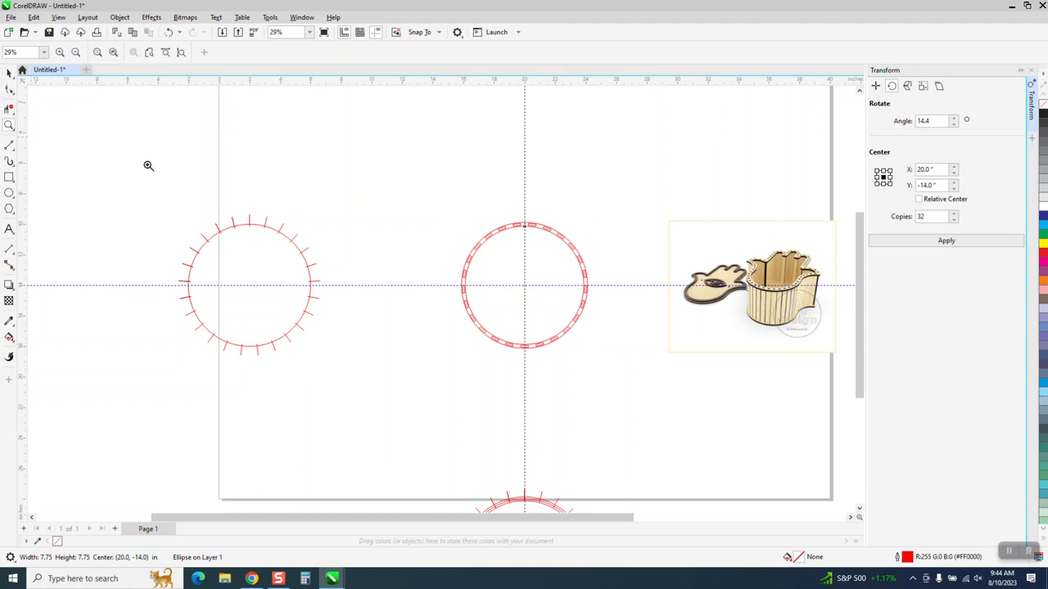
{"action": "left_click_drag", "start_coordinate": [490, 208], "coordinate": [549, 245]}
{"action": "scroll", "coordinate": [491, 238], "scroll_direction": "down", "scroll_amount": 3}
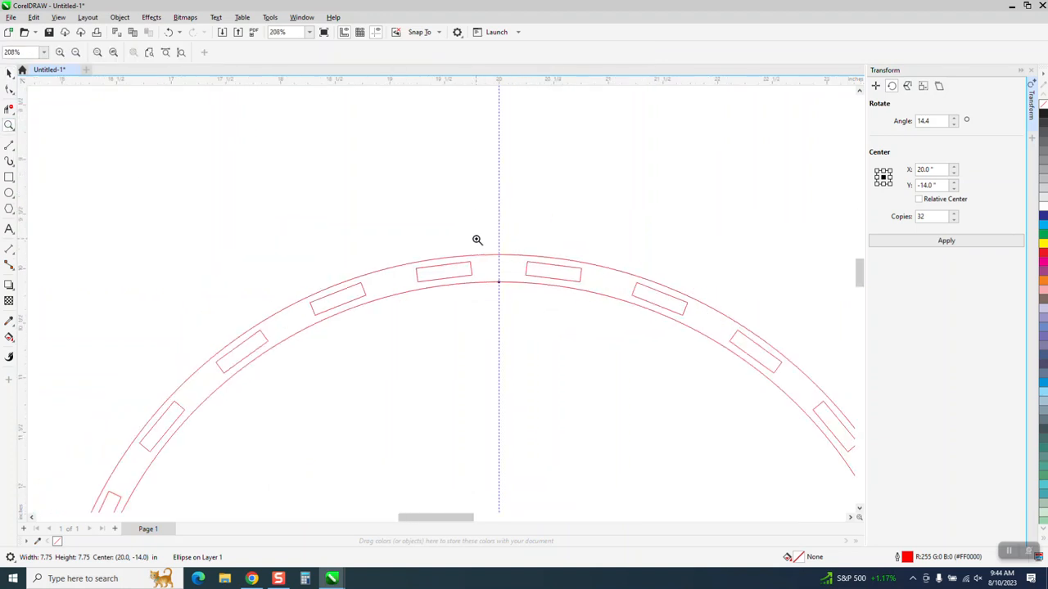
{"action": "scroll", "coordinate": [464, 250], "scroll_direction": "down", "scroll_amount": 2}
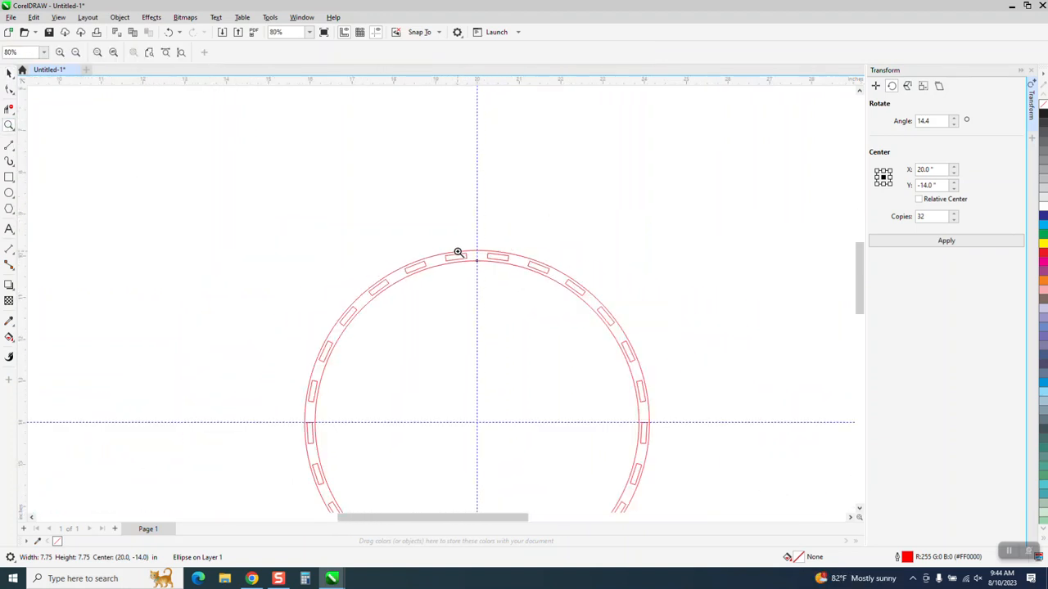
{"action": "left_click", "coordinate": [10, 73]}
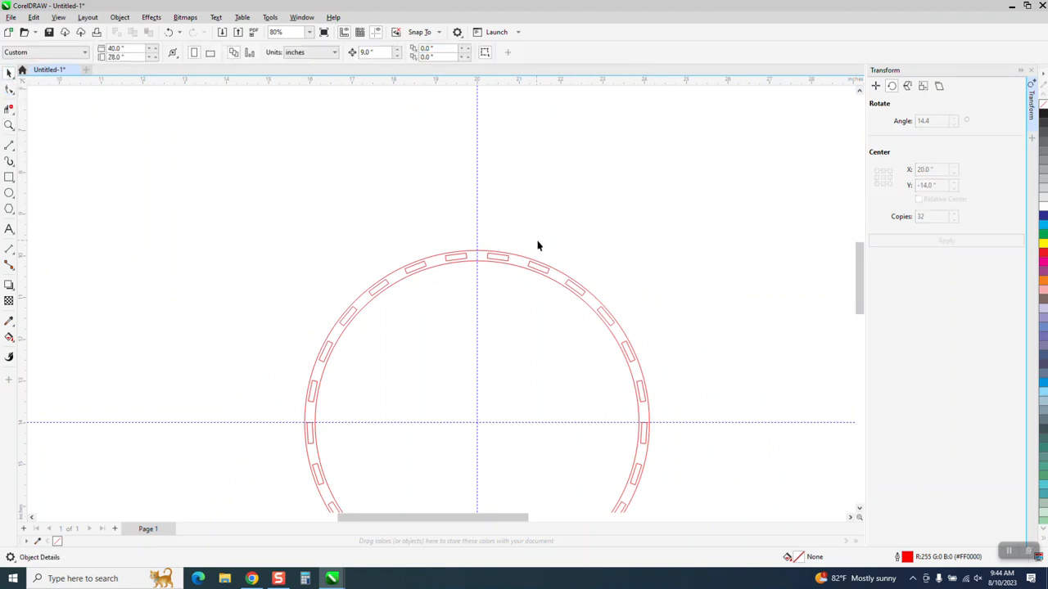
{"action": "left_click", "coordinate": [483, 257]}
{"action": "left_click", "coordinate": [126, 47]}
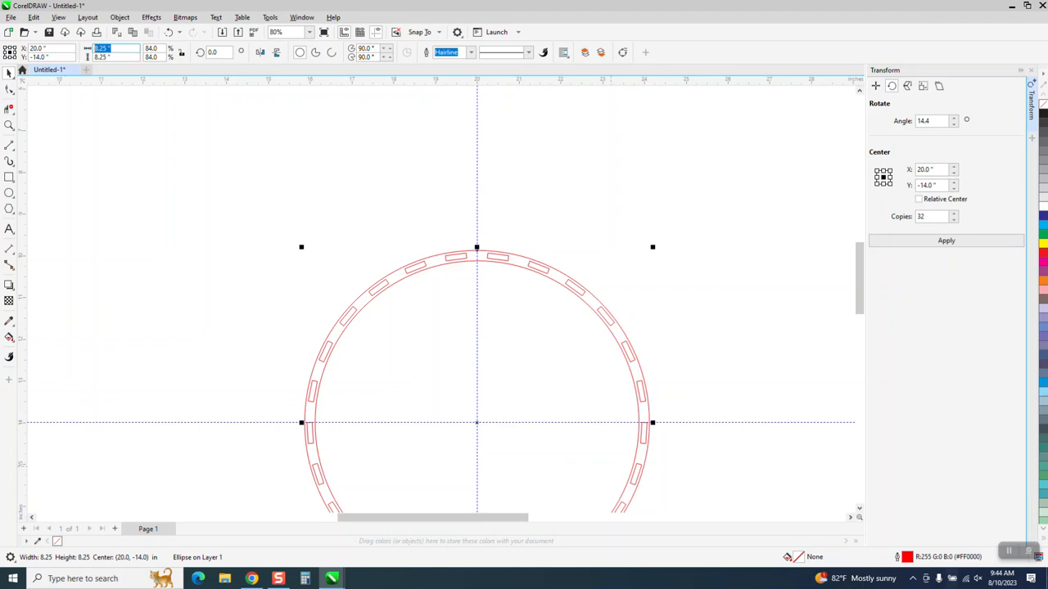
{"action": "type", "text": "7"}
{"action": "key", "text": "Return"}
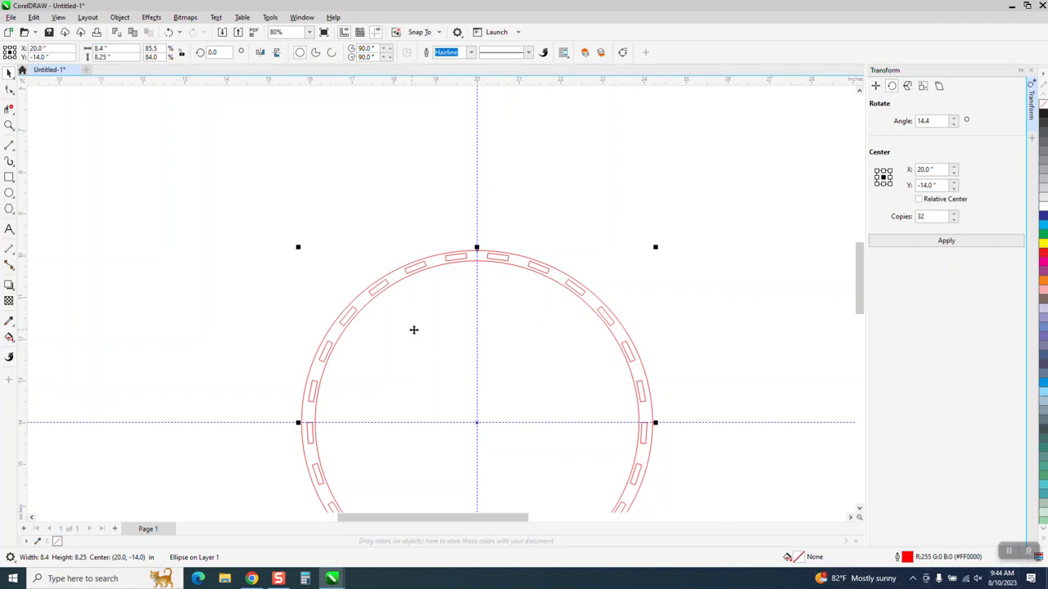
Try setting the inner circle's width to 7.6 inches.
{"action": "left_click", "coordinate": [518, 271]}
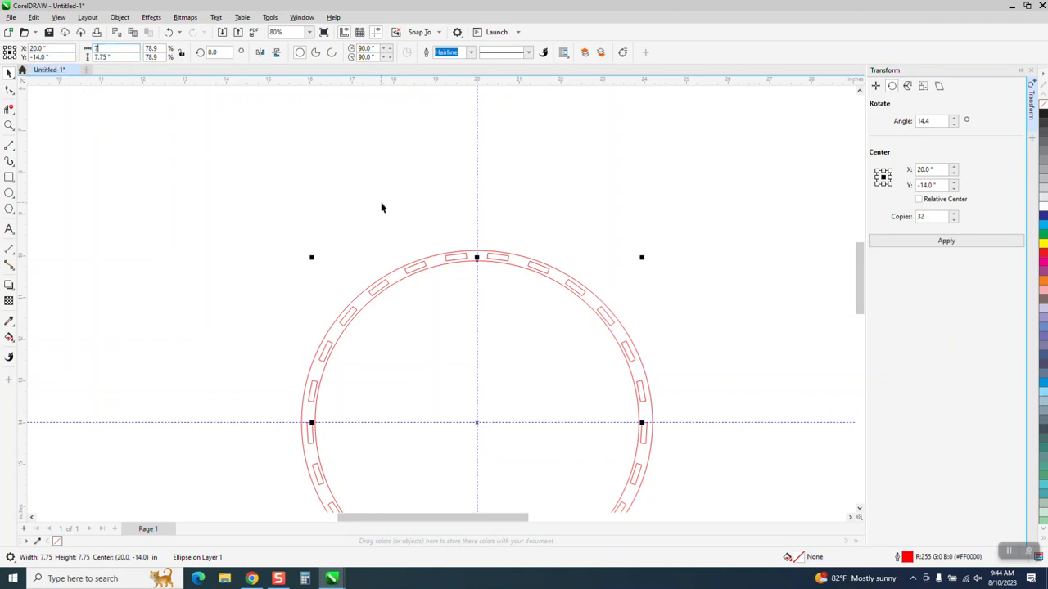
{"action": "type", "text": "7.6"}
{"action": "key", "text": "Return"}
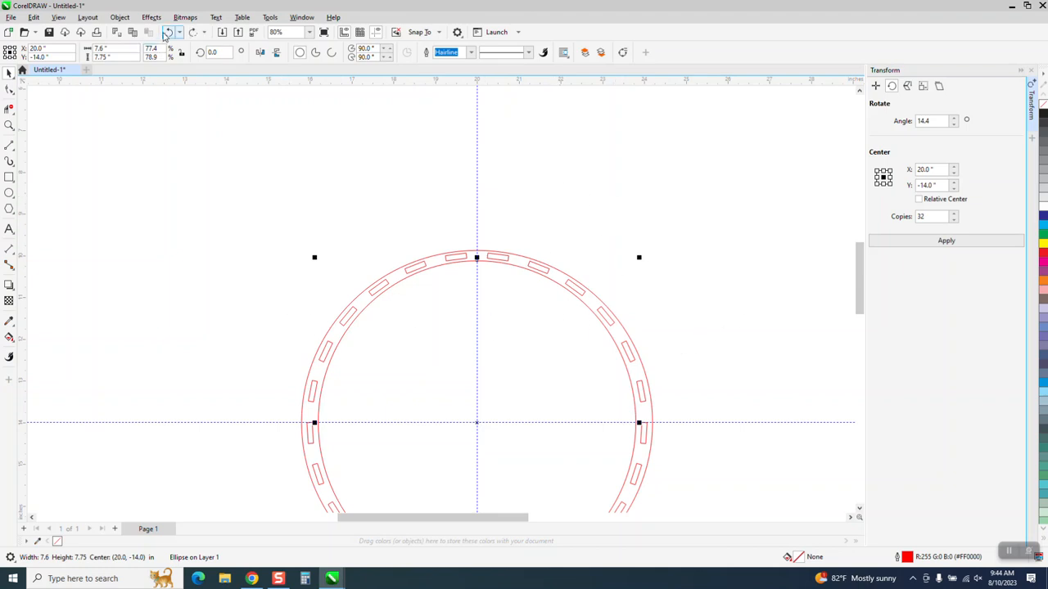
Undo the width changes to the inner and outer circles.
{"action": "left_click", "coordinate": [167, 33]}
{"action": "left_click", "coordinate": [167, 33]}
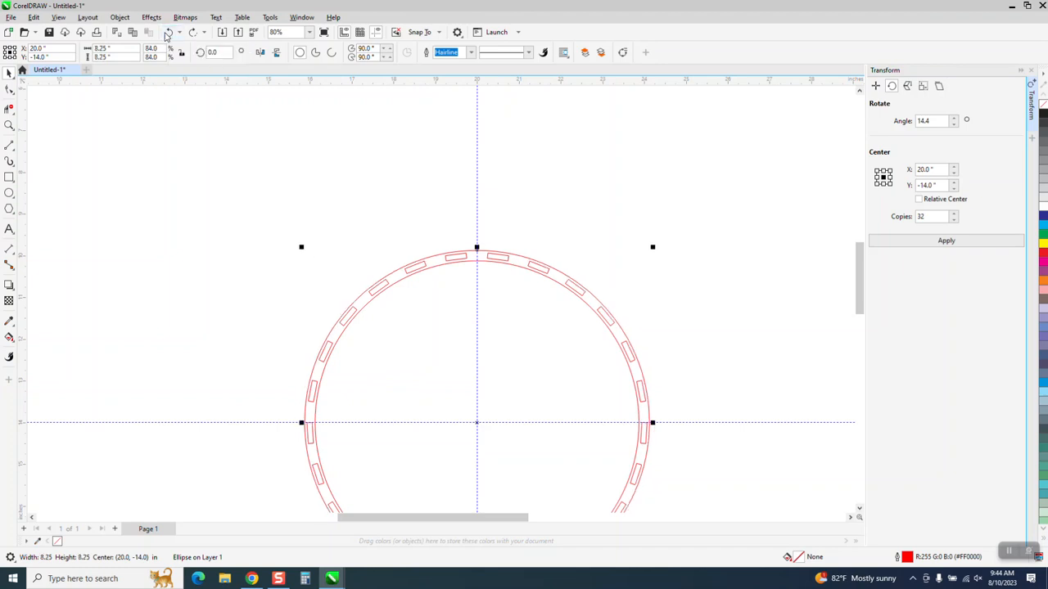
{"action": "right_click", "coordinate": [166, 34]}
{"action": "left_click", "coordinate": [322, 124]}
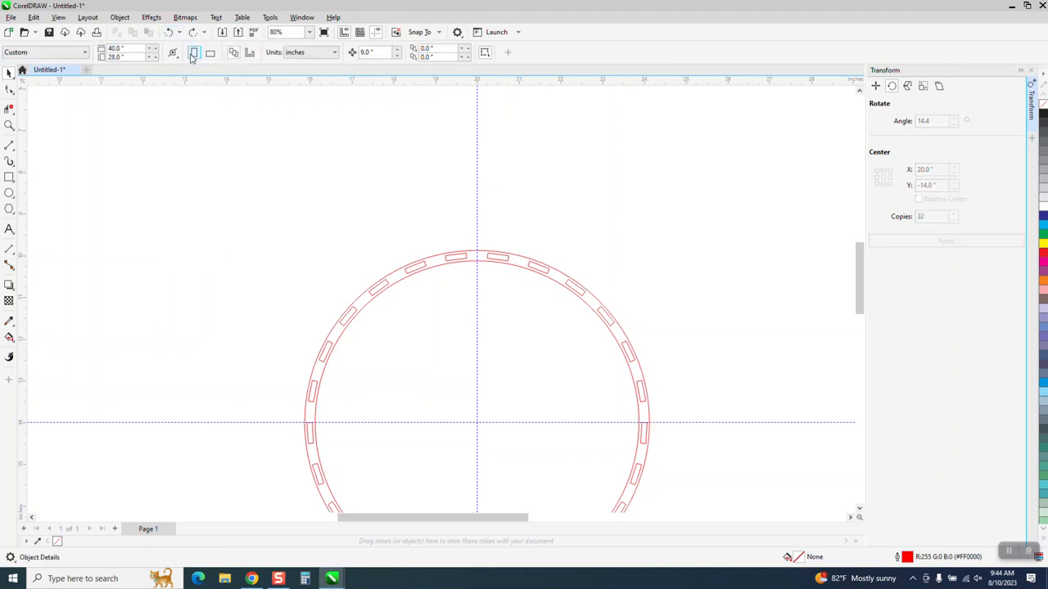
Lock the outer circle's proportions and resize it to 8.4 inches in both width and height.
{"action": "left_click", "coordinate": [425, 262]}
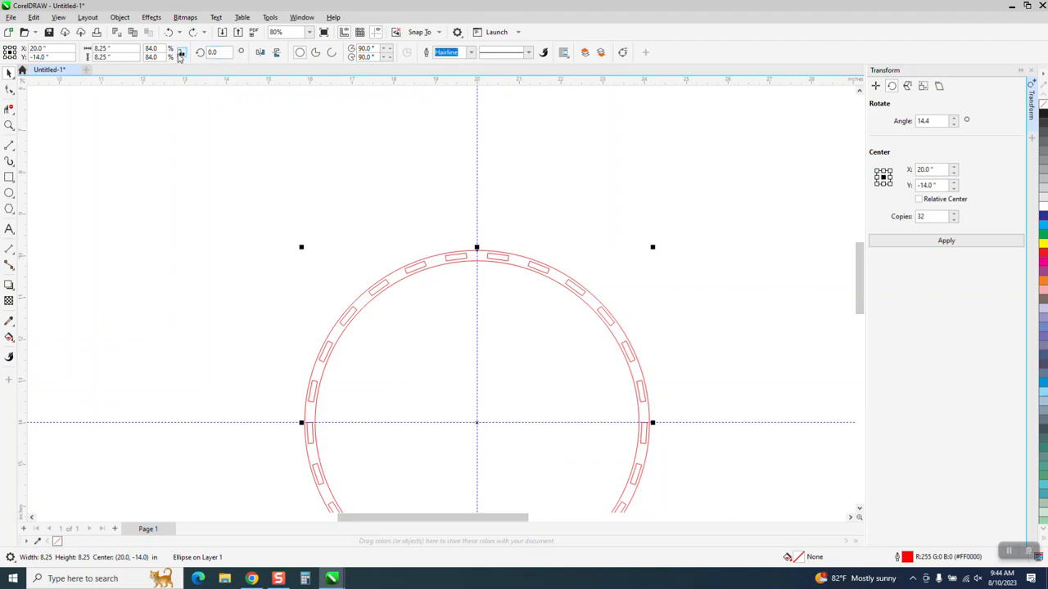
{"action": "left_click_drag", "start_coordinate": [108, 53], "coordinate": [50, 56]}
{"action": "type", "text": "8.4"}
{"action": "key", "text": "Return"}
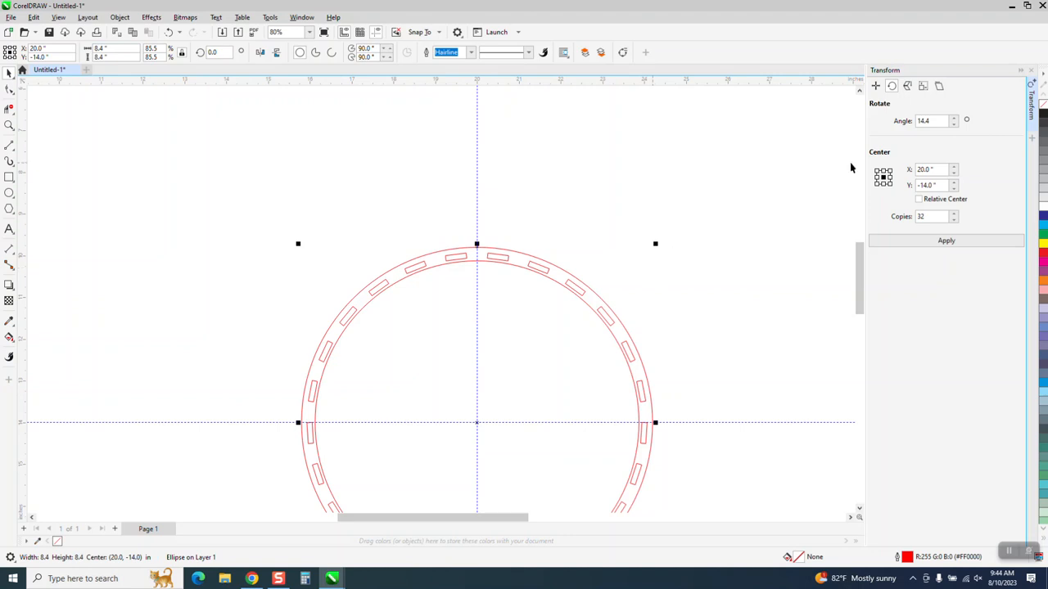
{"action": "left_click", "coordinate": [522, 267]}
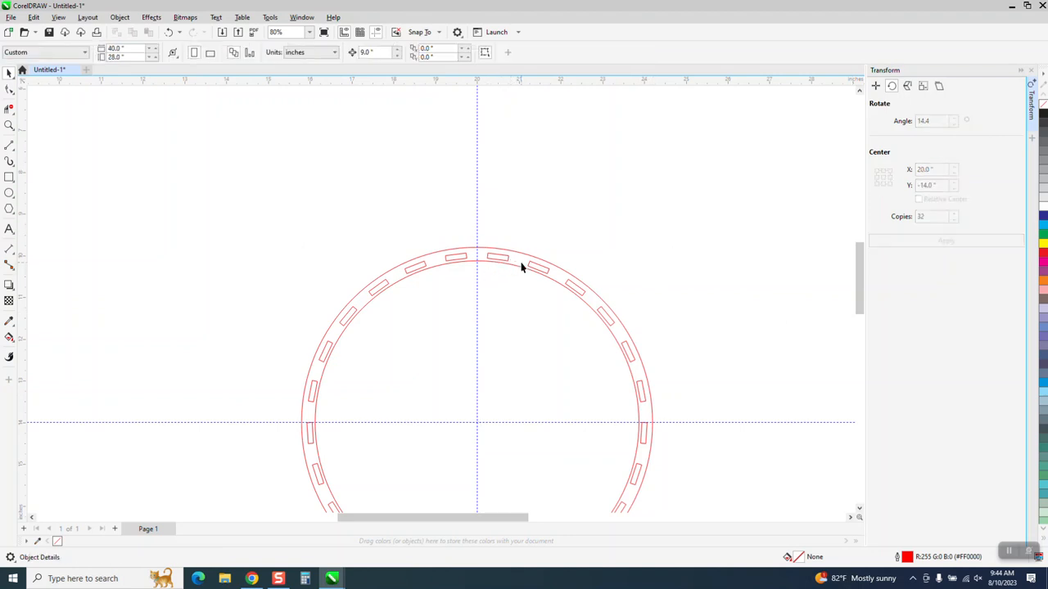
Resize the inner circle to 7.6 inches in both width and height.
{"action": "left_click", "coordinate": [520, 267]}
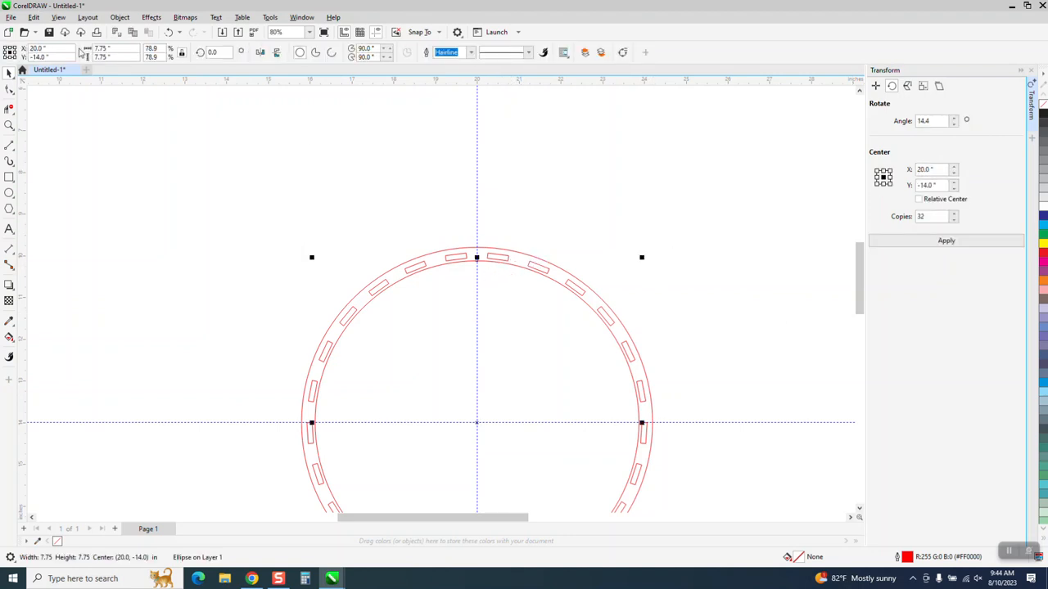
{"action": "left_click_drag", "start_coordinate": [115, 50], "coordinate": [60, 54]}
{"action": "type", "text": "7.6"}
{"action": "key", "text": "Return"}
{"action": "scroll", "coordinate": [524, 269], "scroll_direction": "down", "scroll_amount": 2}
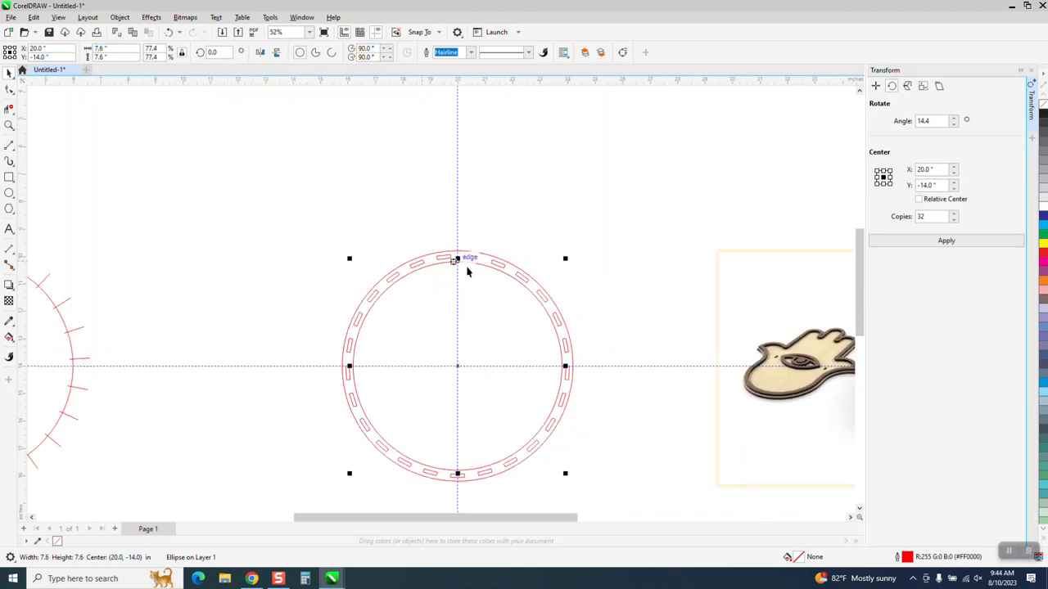
{"action": "scroll", "coordinate": [438, 260], "scroll_direction": "down", "scroll_amount": 1}
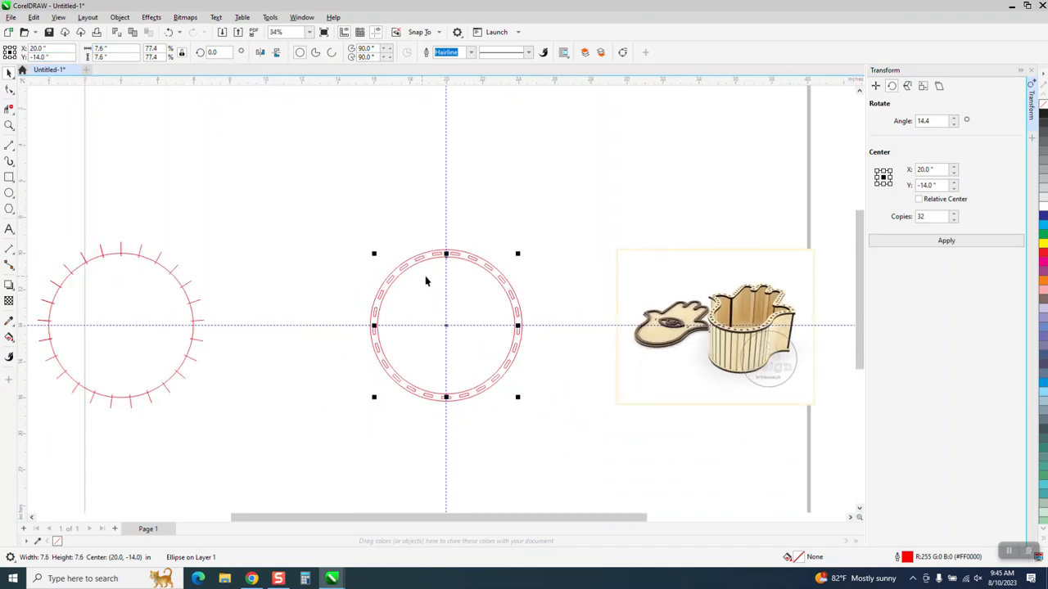
Try deleting the inner circle from the slotted ring, and undo the deletion.
{"action": "left_click", "coordinate": [561, 417]}
{"action": "left_click", "coordinate": [517, 321]}
{"action": "left_click", "coordinate": [532, 262]}
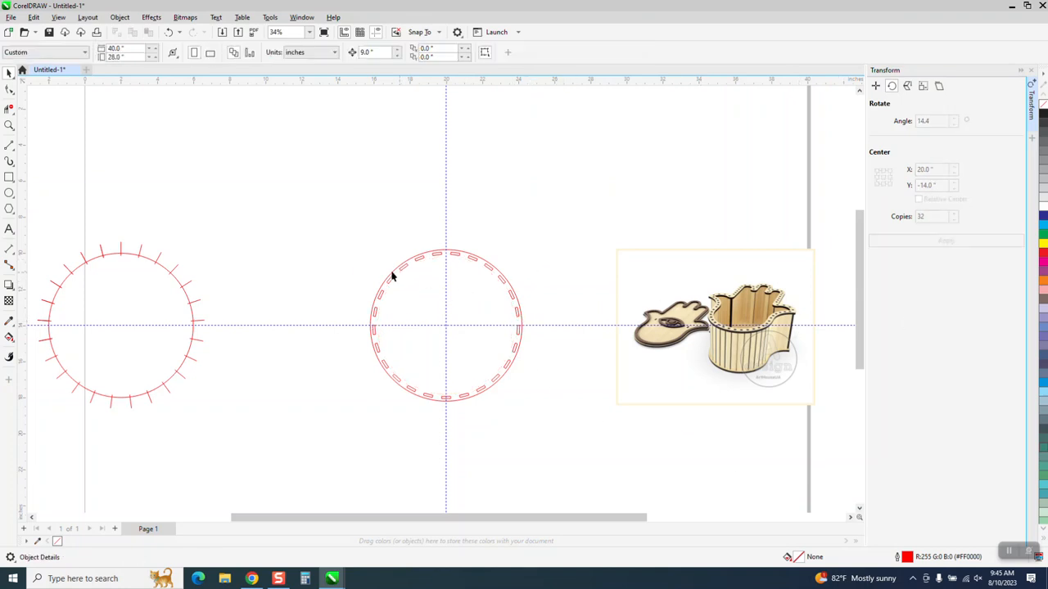
{"action": "left_click", "coordinate": [169, 33]}
Group both circles with all their slots, and place a duplicate of the group 9 inches above the original.
{"action": "left_click_drag", "start_coordinate": [332, 182], "coordinate": [551, 442]}
{"action": "key", "text": "ctrl+g"}
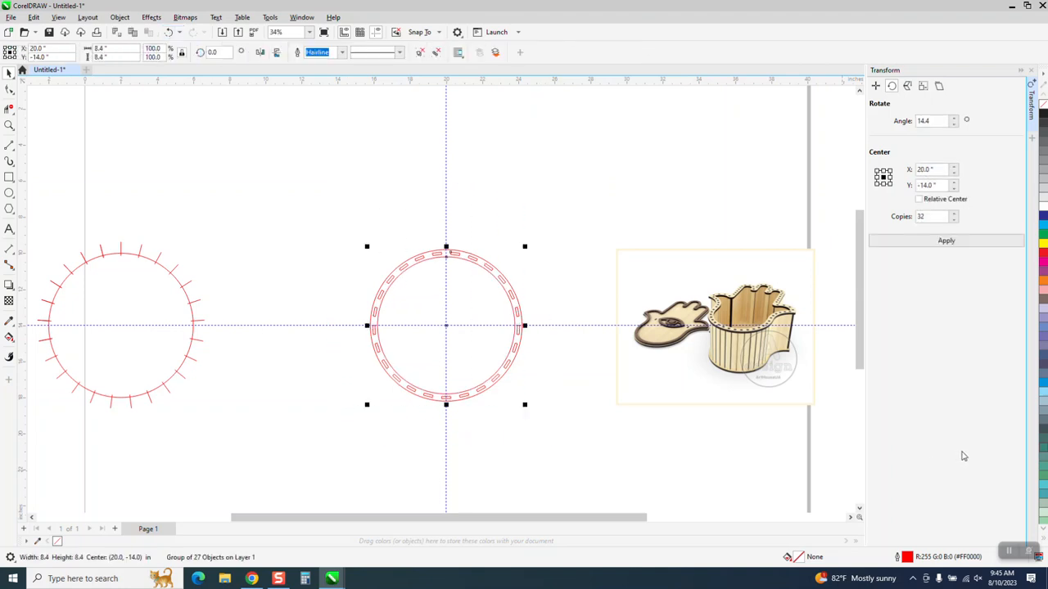
{"action": "key", "text": "KP_Add"}
{"action": "key", "text": "Up"}
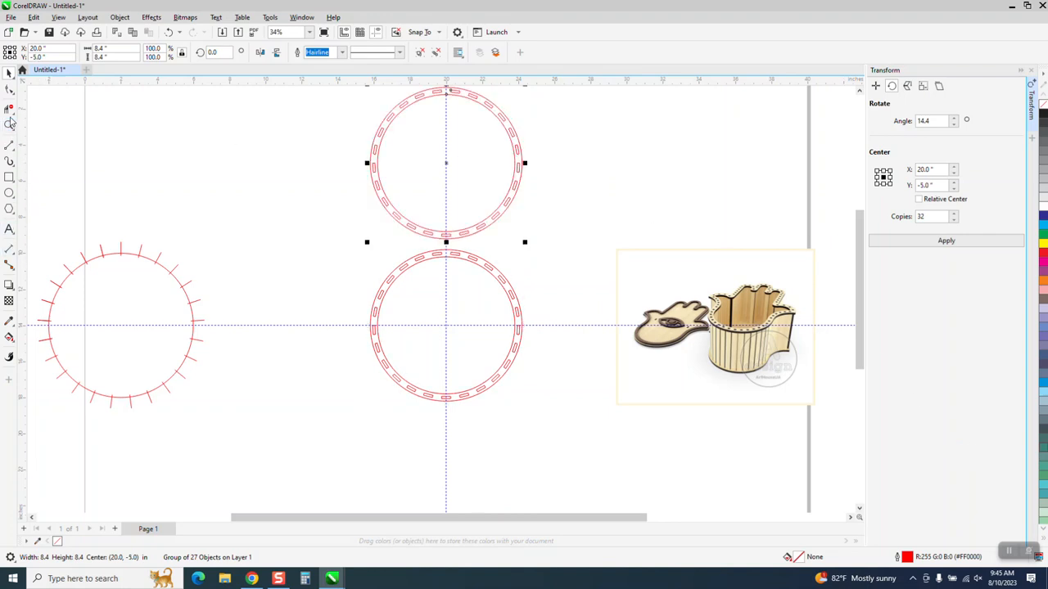
Remove the whole inner circle from the upper duplicate with the Virtual Segment Delete tool, keeping its slots and outer circle.
{"action": "left_click", "coordinate": [10, 109]}
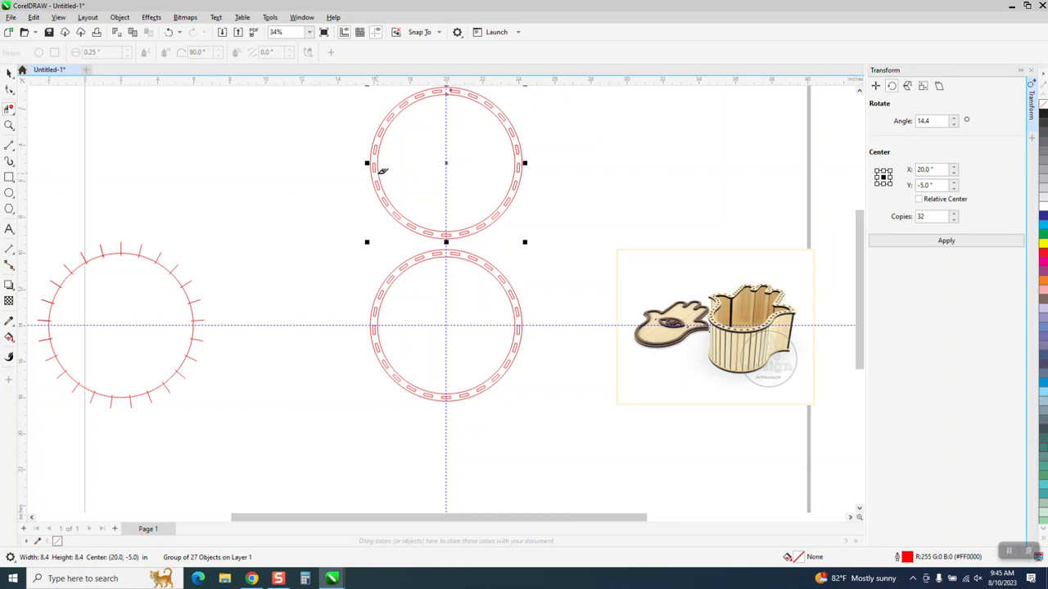
{"action": "left_click", "coordinate": [378, 173]}
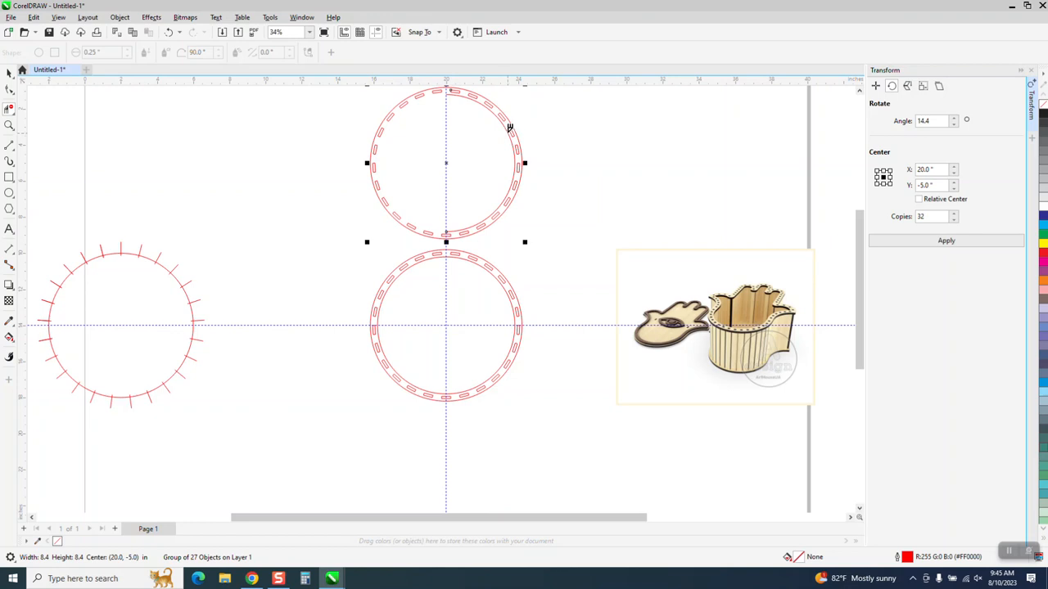
{"action": "left_click", "coordinate": [509, 127]}
{"action": "left_click", "coordinate": [10, 72]}
{"action": "left_click", "coordinate": [455, 149]}
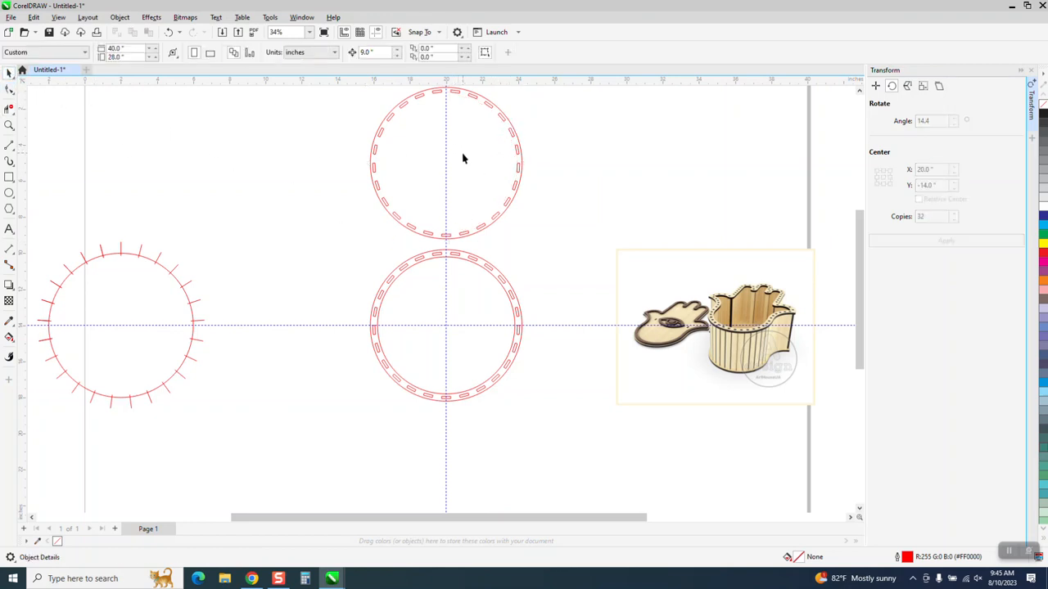
Move the slotted disc without an inner circle to the page's upper-left corner and place the slotted ring beside it.
{"action": "scroll", "coordinate": [463, 158], "scroll_direction": "down", "scroll_amount": 2}
{"action": "left_click_drag", "start_coordinate": [387, 109], "coordinate": [527, 216]}
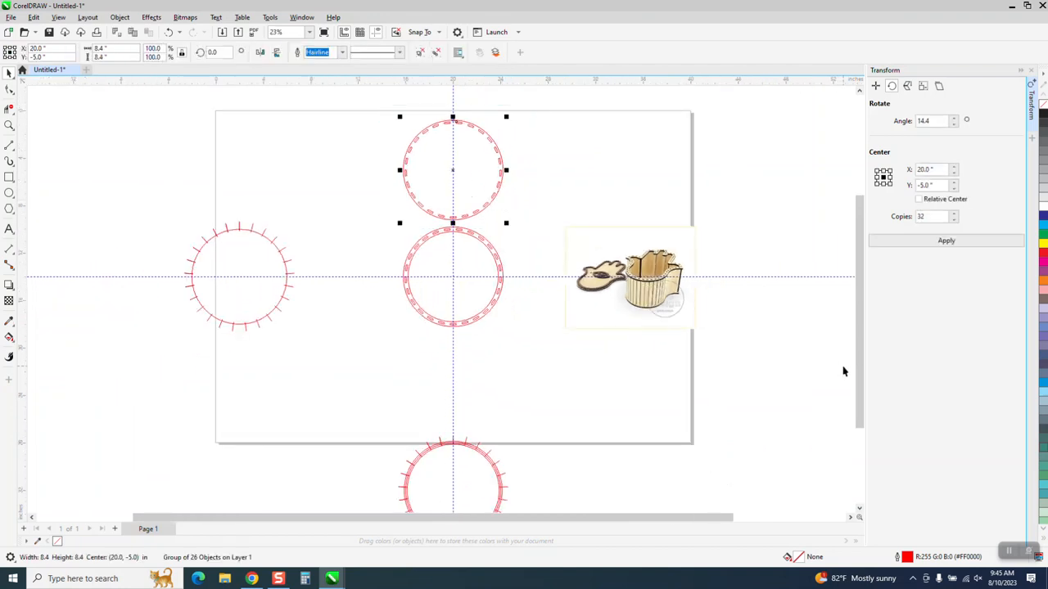
{"action": "left_click_drag", "start_coordinate": [450, 179], "coordinate": [232, 181]}
{"action": "left_click_drag", "start_coordinate": [385, 205], "coordinate": [565, 348]}
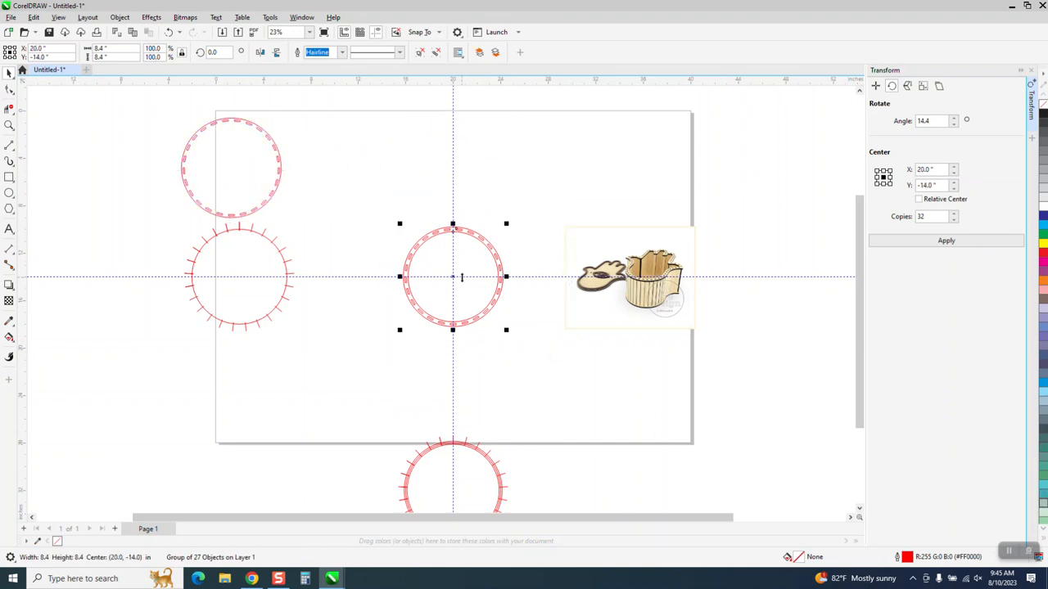
{"action": "left_click_drag", "start_coordinate": [453, 278], "coordinate": [343, 171]}
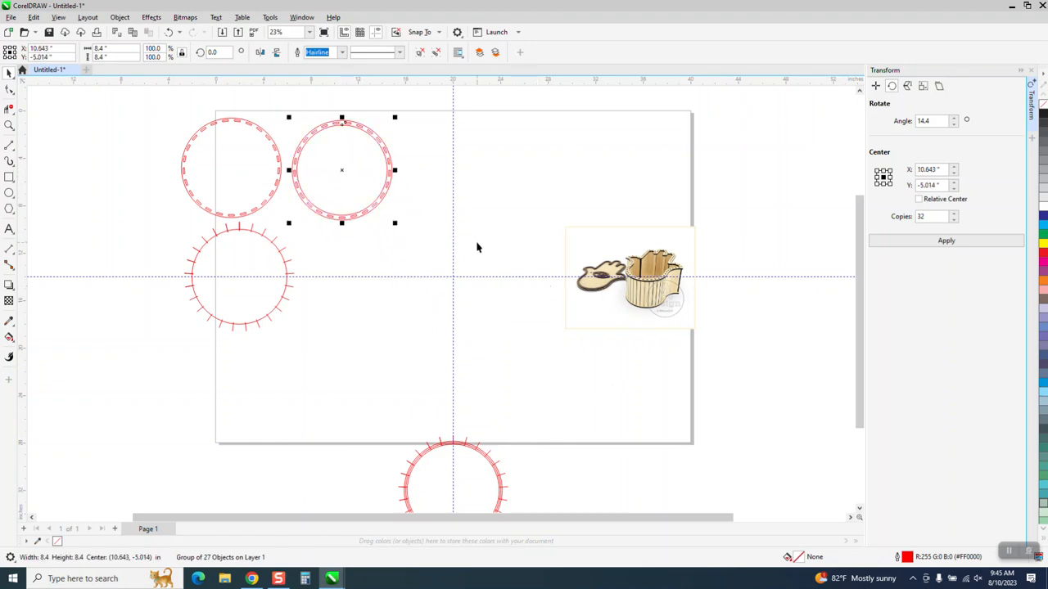
Close the rotation settings and delete the leftover tick-marked circles below the page.
{"action": "left_click", "coordinate": [1031, 71]}
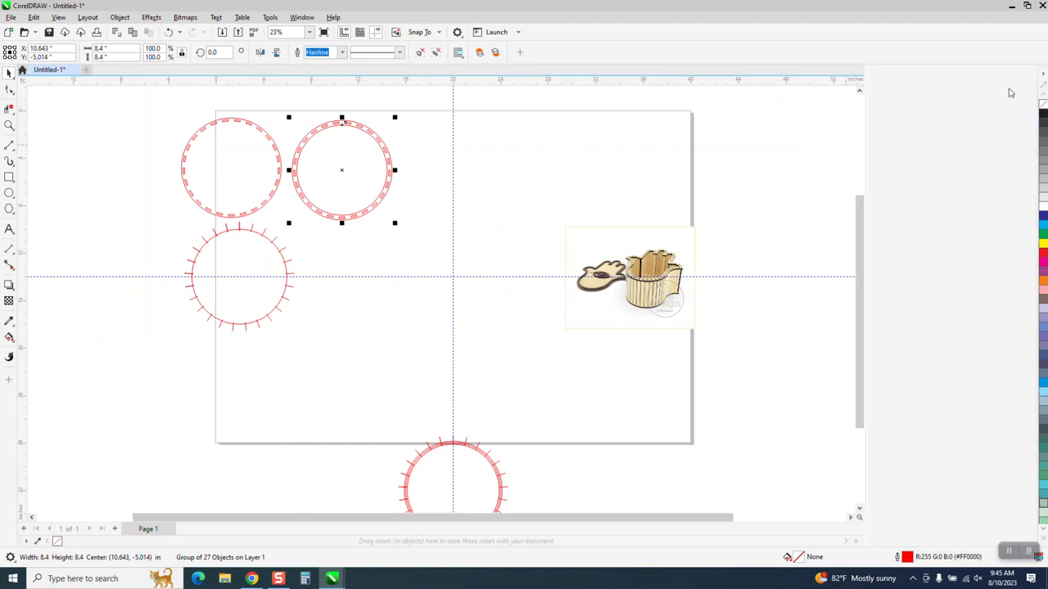
{"action": "scroll", "coordinate": [573, 405], "scroll_direction": "down", "scroll_amount": 1}
{"action": "left_click_drag", "start_coordinate": [498, 428], "coordinate": [627, 510]}
{"action": "key", "text": "Delete"}
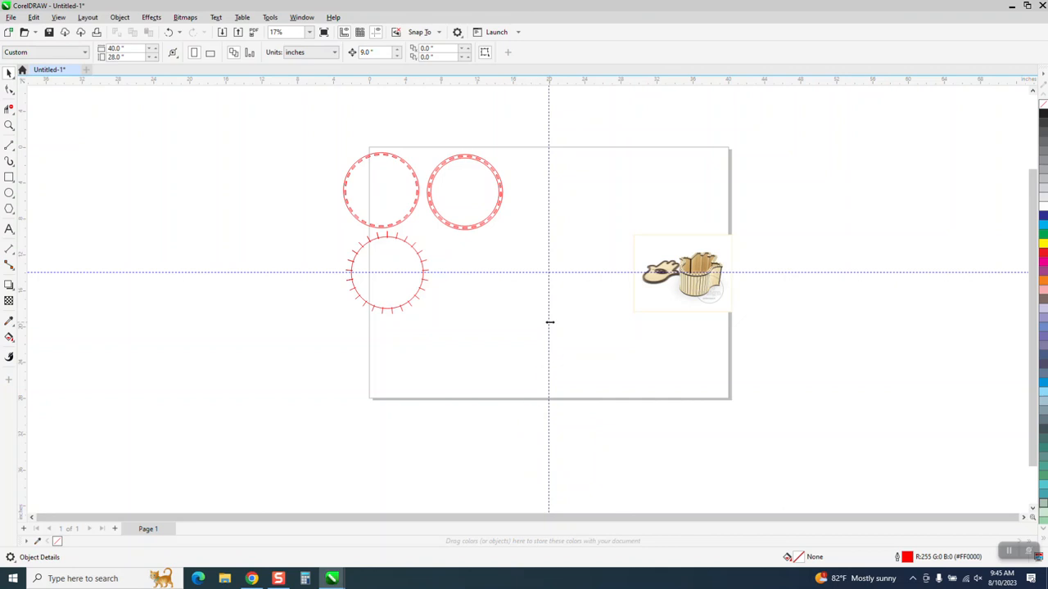
{"action": "left_click", "coordinate": [9, 125]}
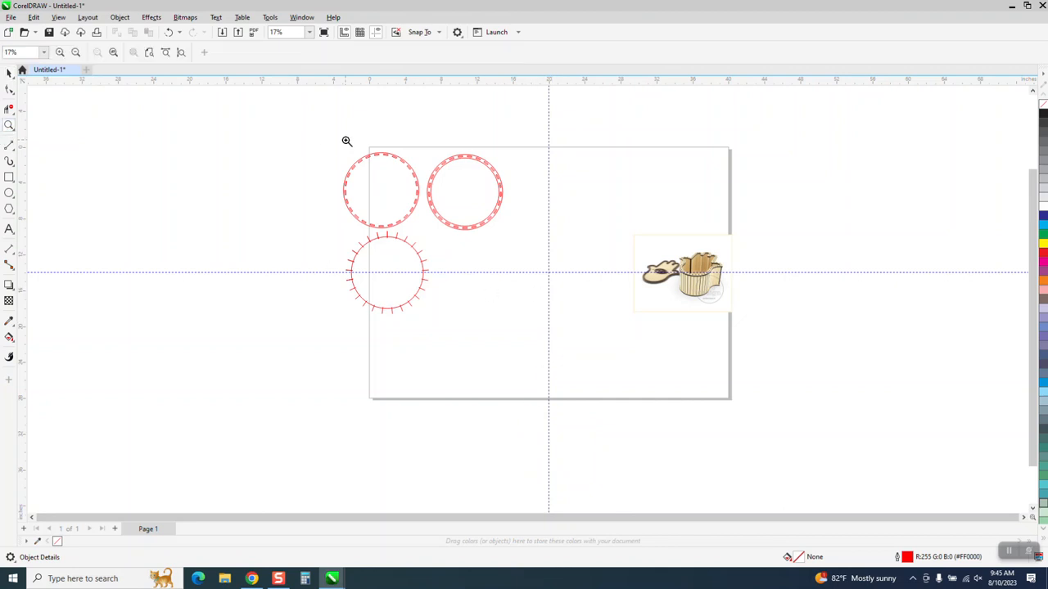
{"action": "left_click_drag", "start_coordinate": [346, 140], "coordinate": [557, 263]}
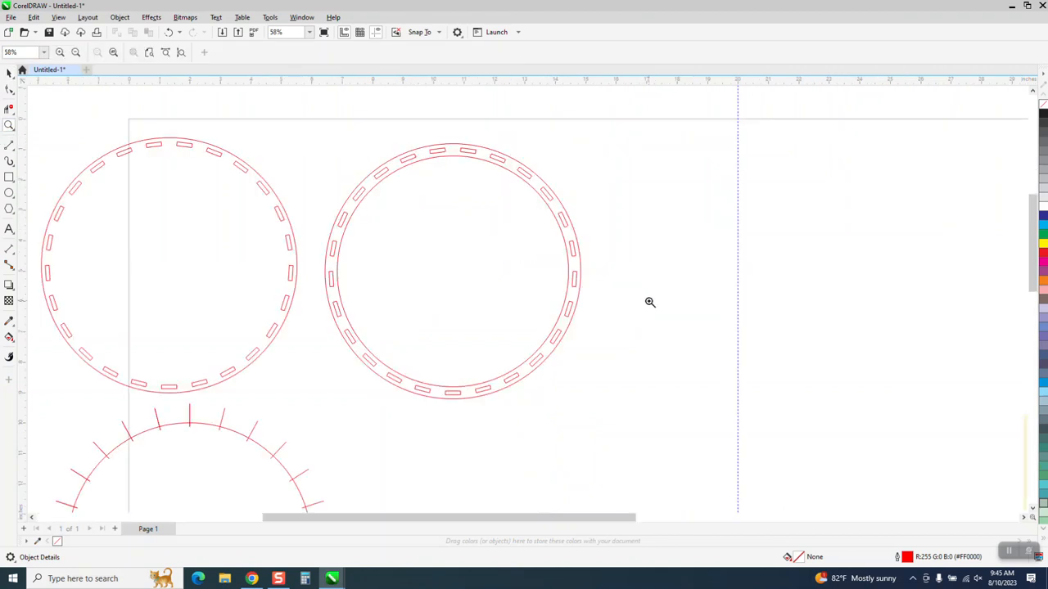